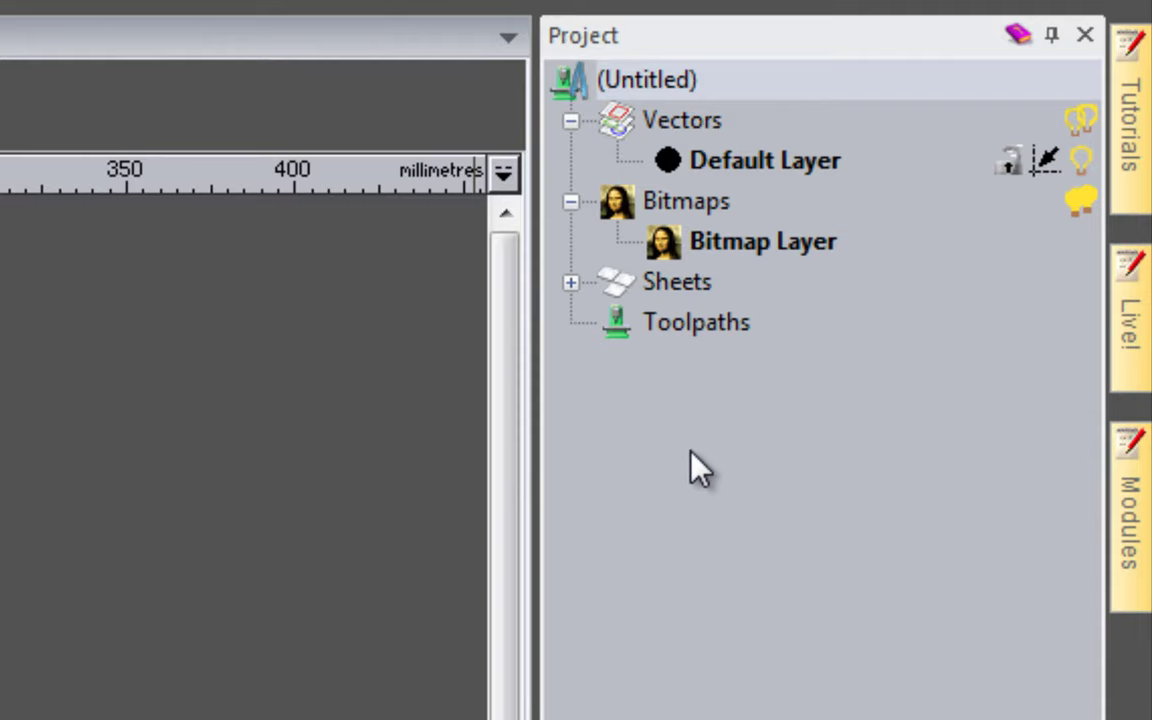
# Import Vine 1.png into the project as a new bitmap layer with no scaling.
pyautogui.rightClick(700, 200)
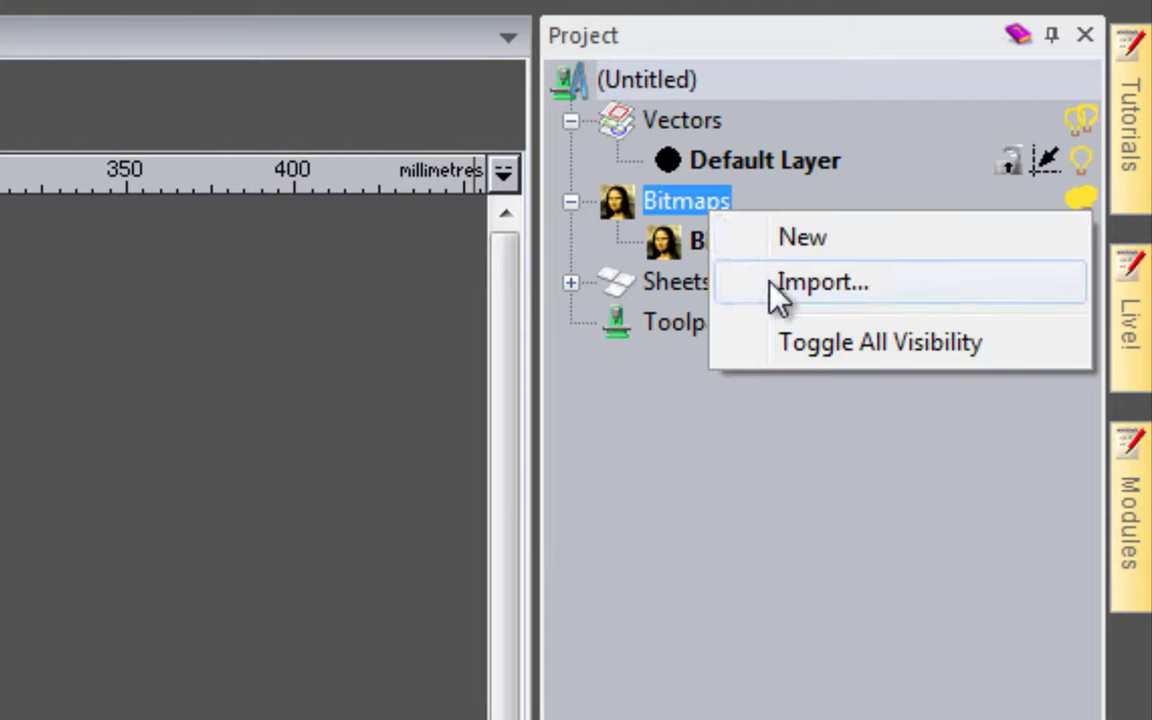
pyautogui.click(872, 284)
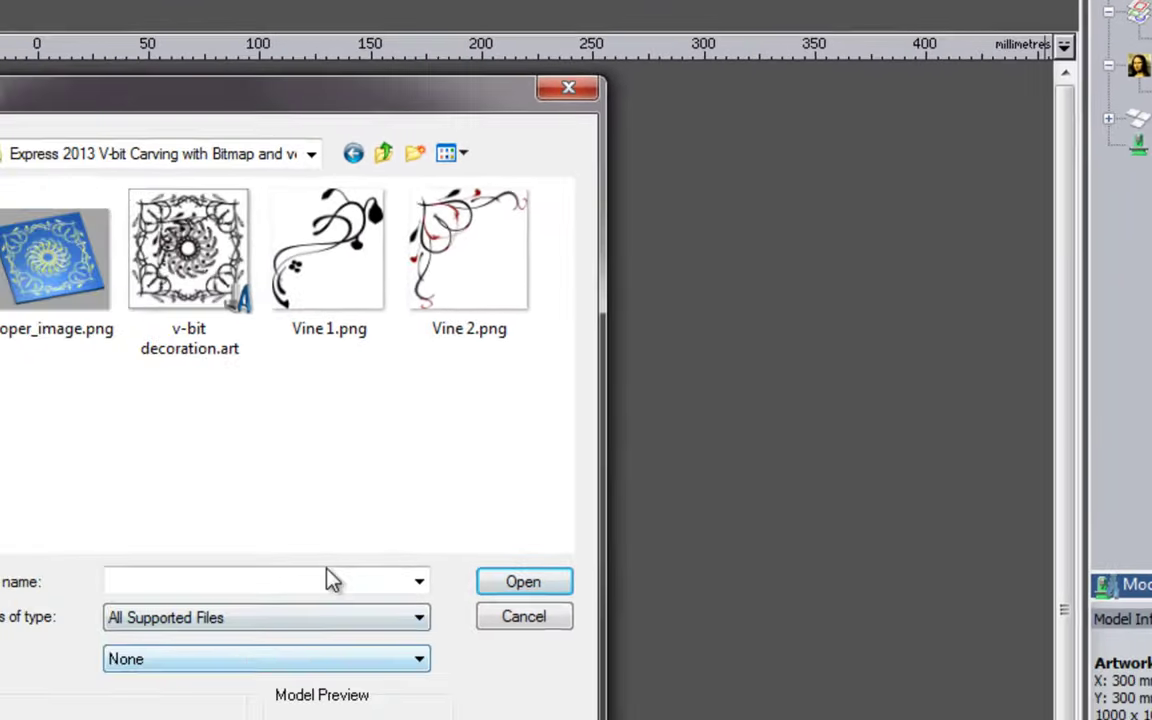
pyautogui.click(329, 250)
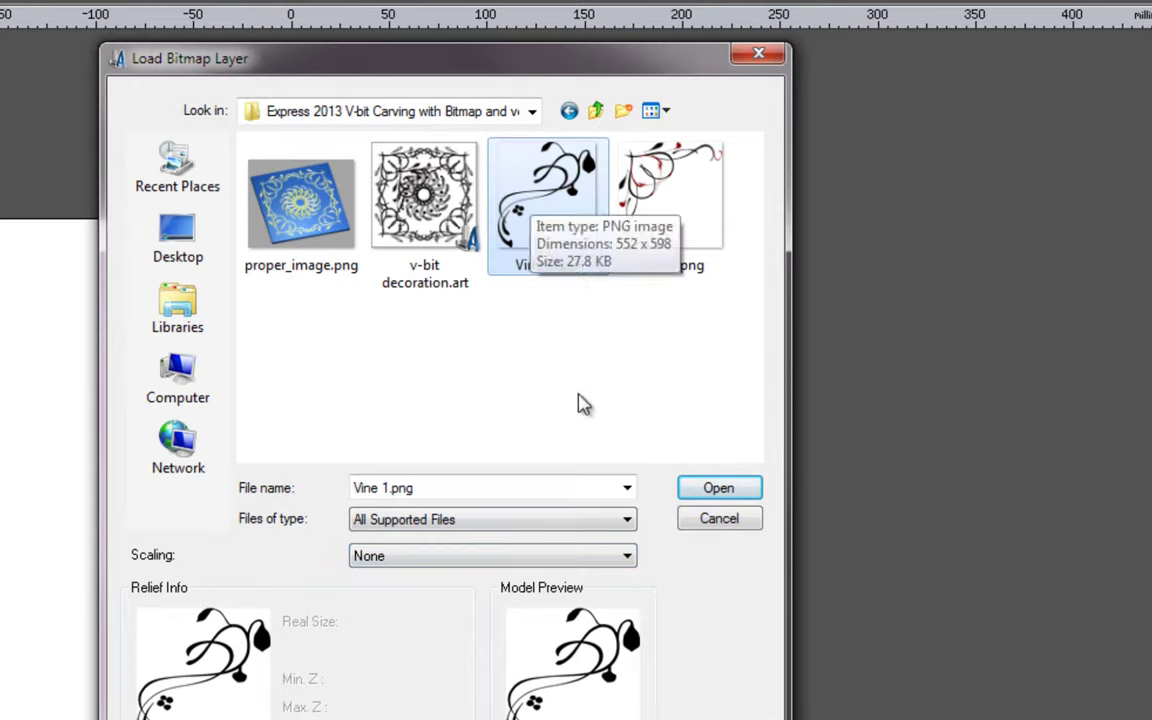
pyautogui.click(716, 490)
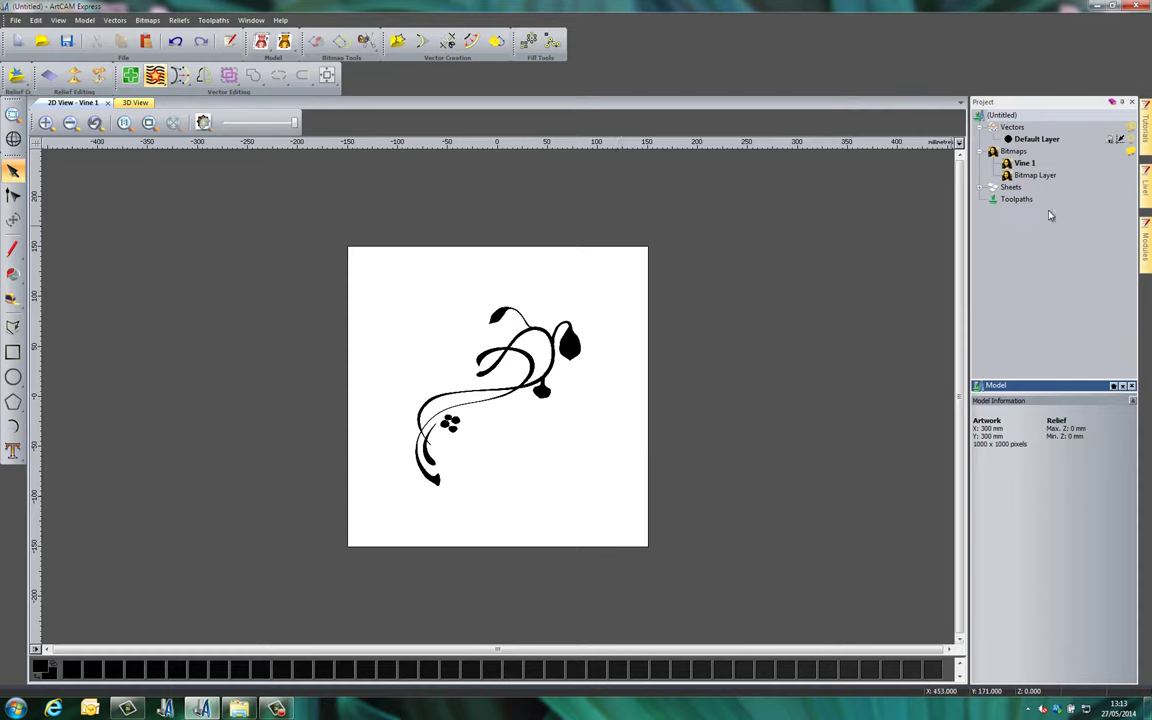
# Switch between the blank Bitmap Layer and the Vine 1 bitmap to compare them, ending on Vine 1.
pyautogui.click(1035, 176)
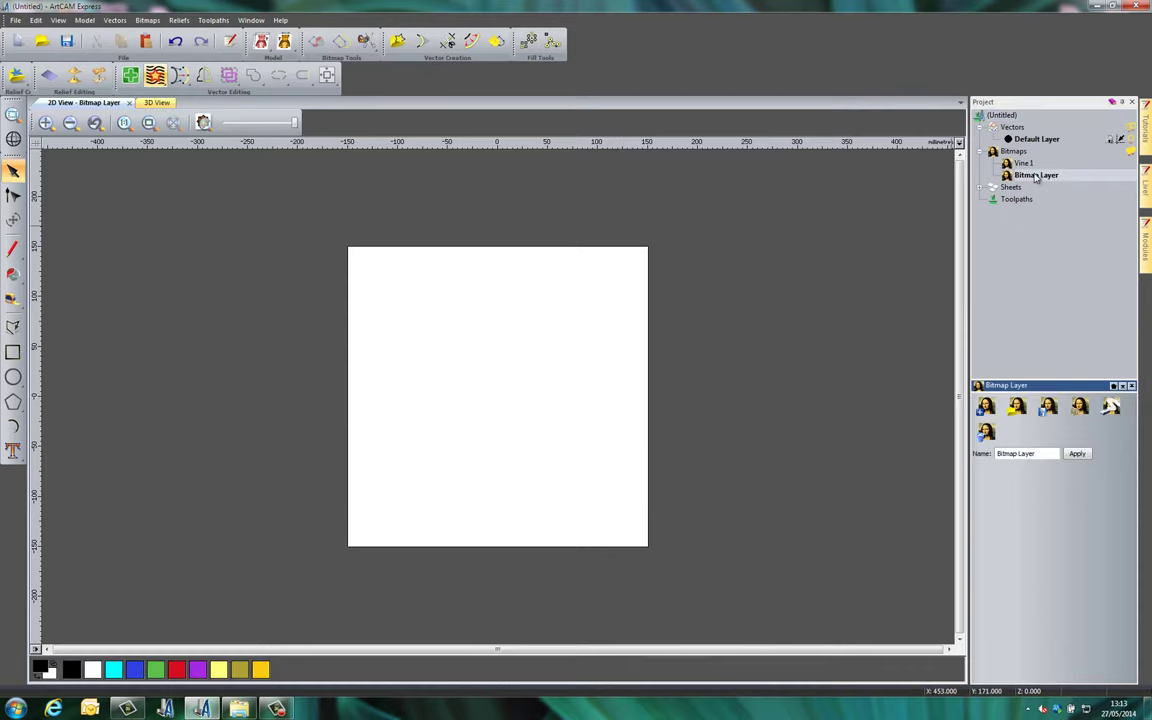
pyautogui.click(1024, 163)
pyautogui.click(1035, 175)
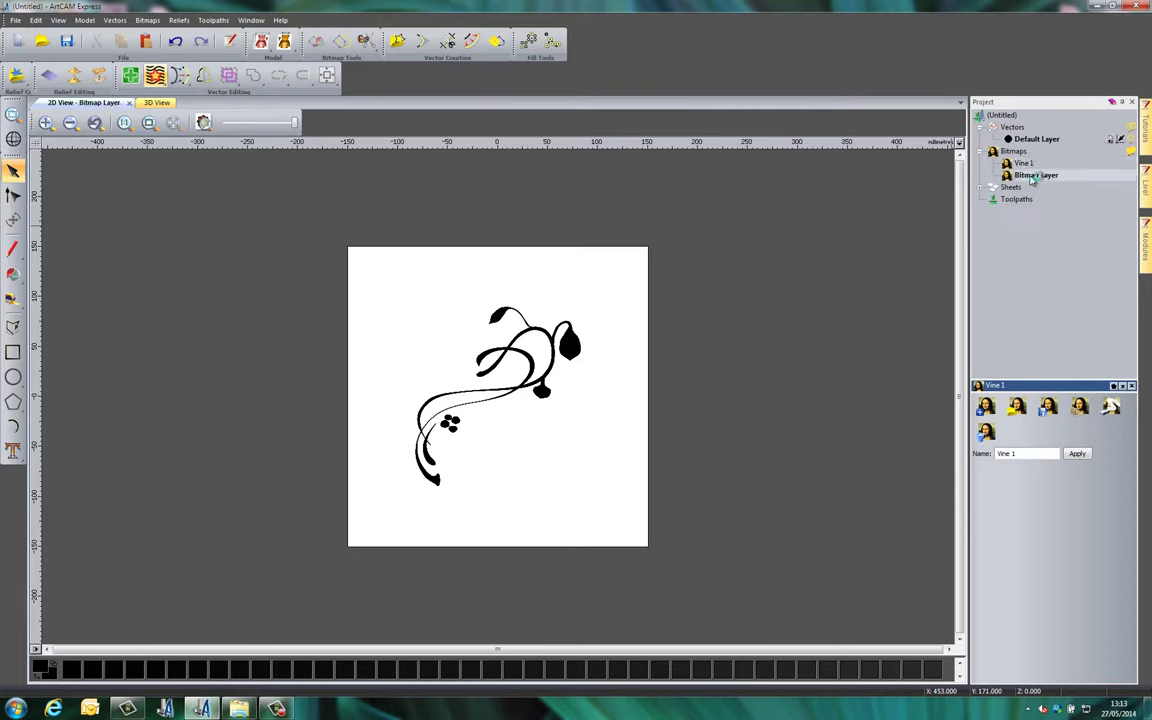
pyautogui.click(1024, 163)
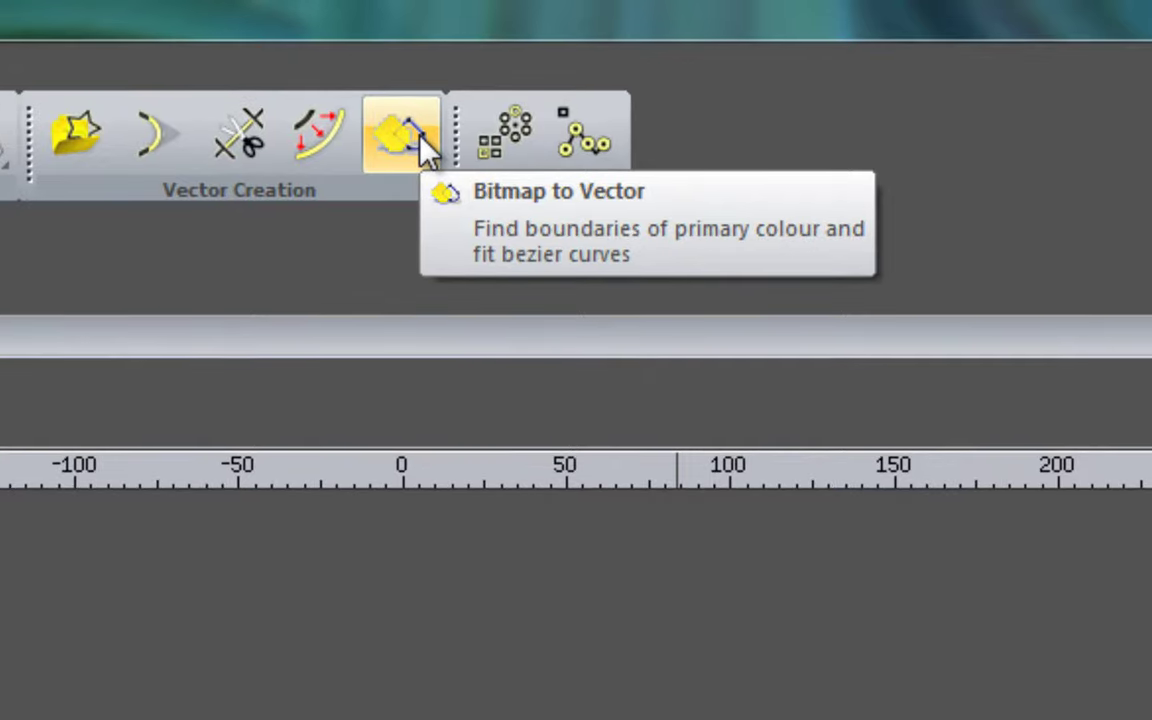
# Start the Bitmap to Vector conversion and reduce the vine image to a maximum of 2 colours.
pyautogui.click(420, 140)
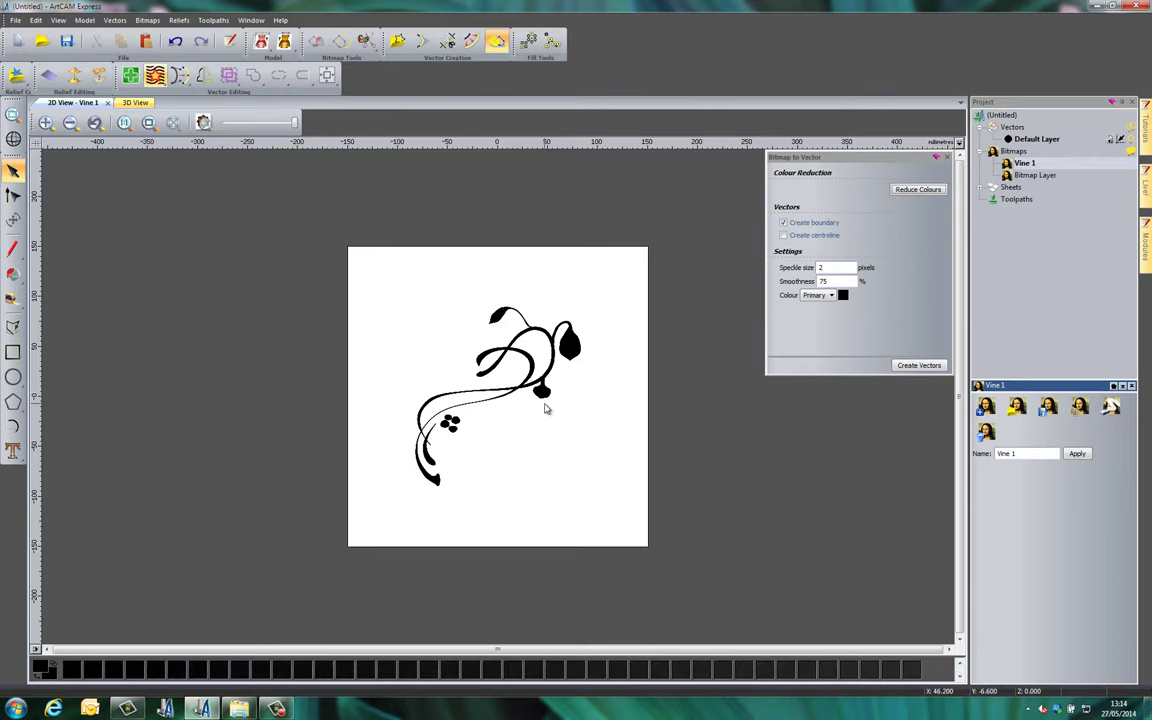
pyautogui.scroll(2, 540, 410)
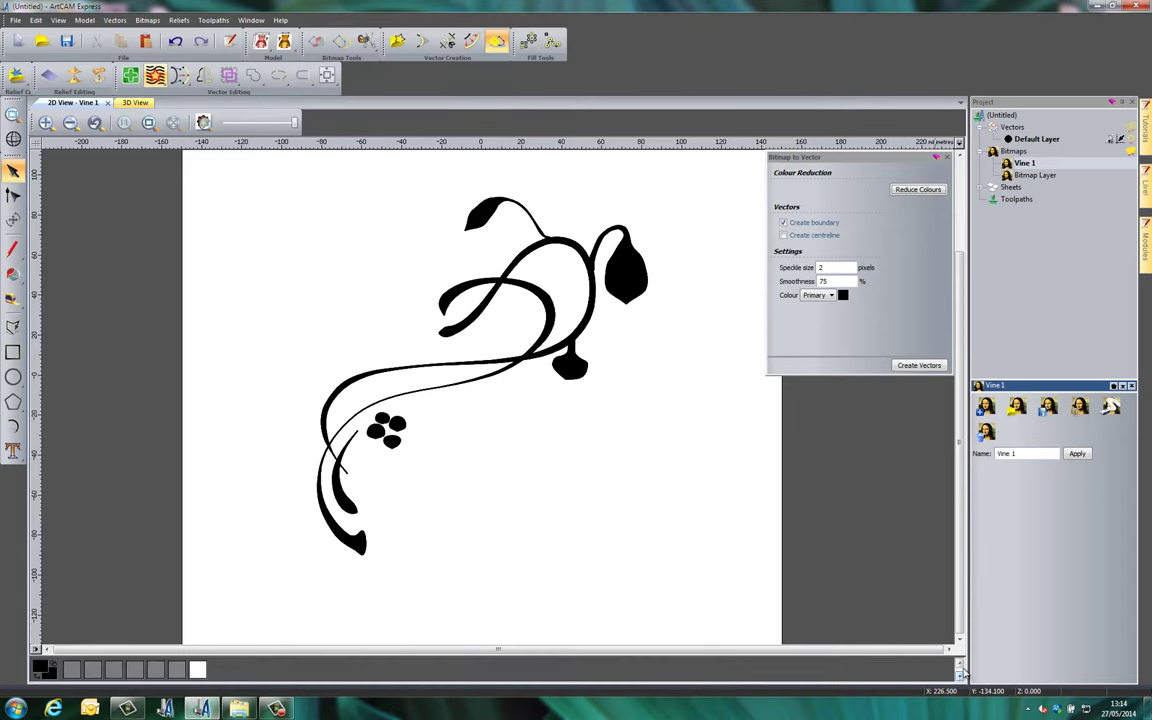
pyautogui.click(916, 189)
pyautogui.moveTo(570, 290); pyautogui.dragTo(624, 402)
pyautogui.moveTo(659, 481); pyautogui.dragTo(570, 476)
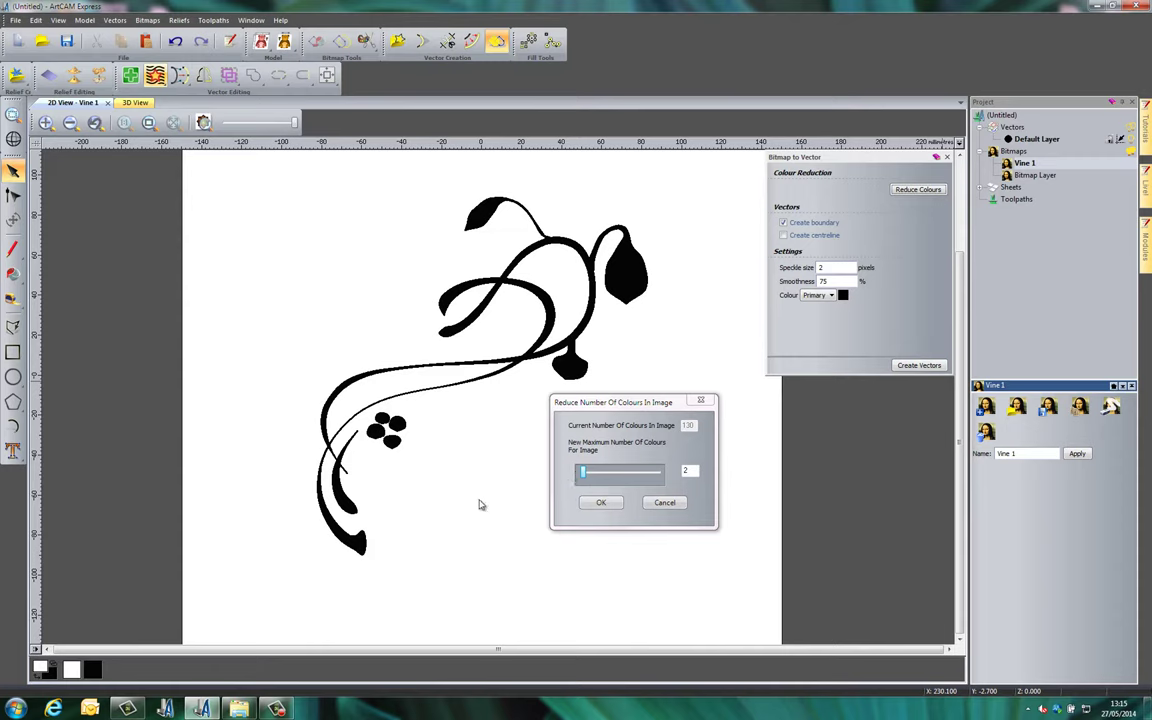
pyautogui.click(599, 503)
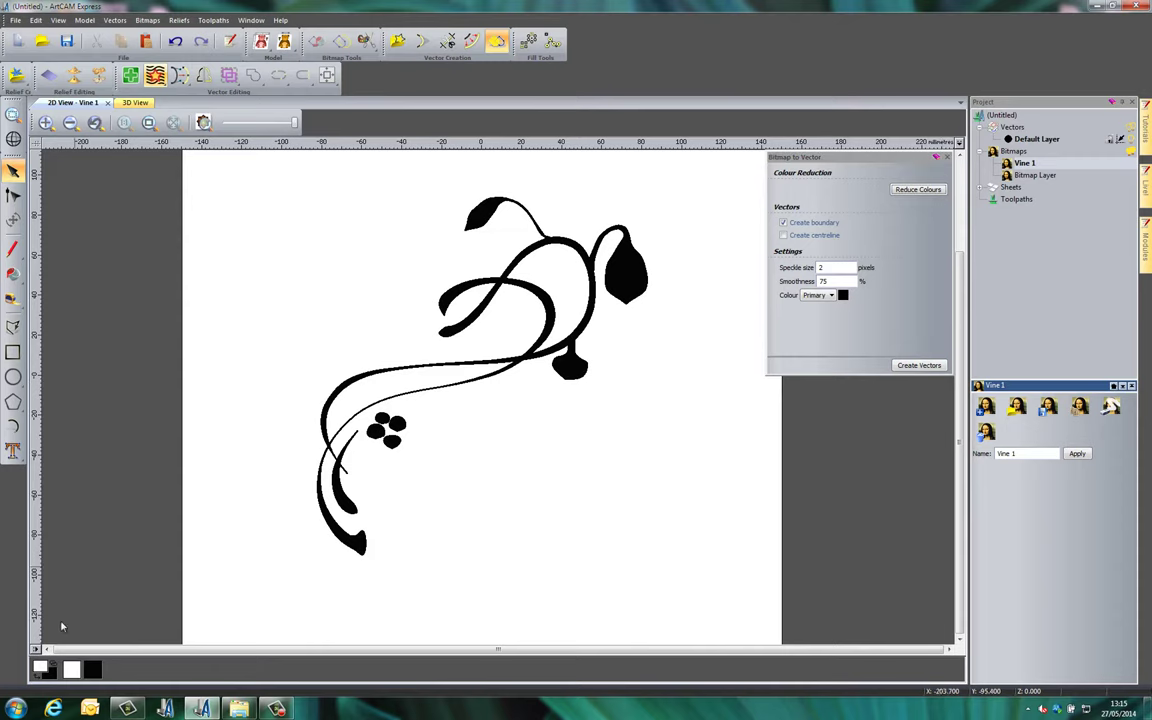
# Set black as the primary colour, create boundary vectors from the vine bitmap, and close the conversion tool.
pyautogui.click(92, 669)
pyautogui.click(914, 366)
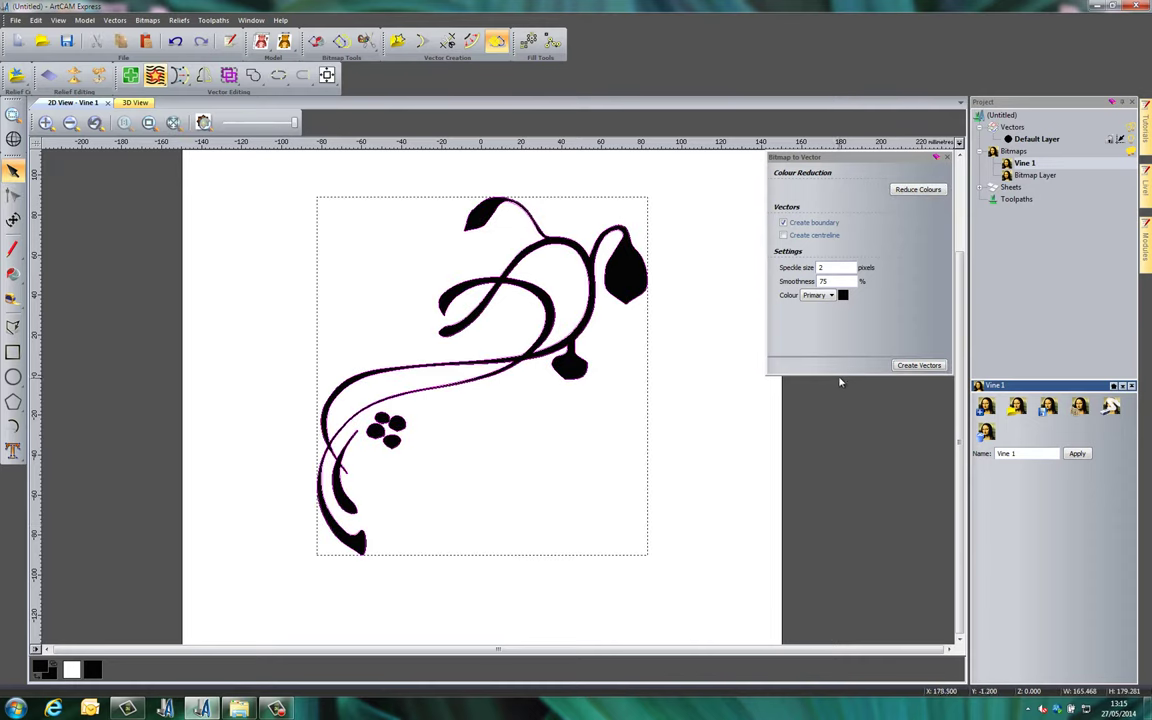
pyautogui.click(949, 160)
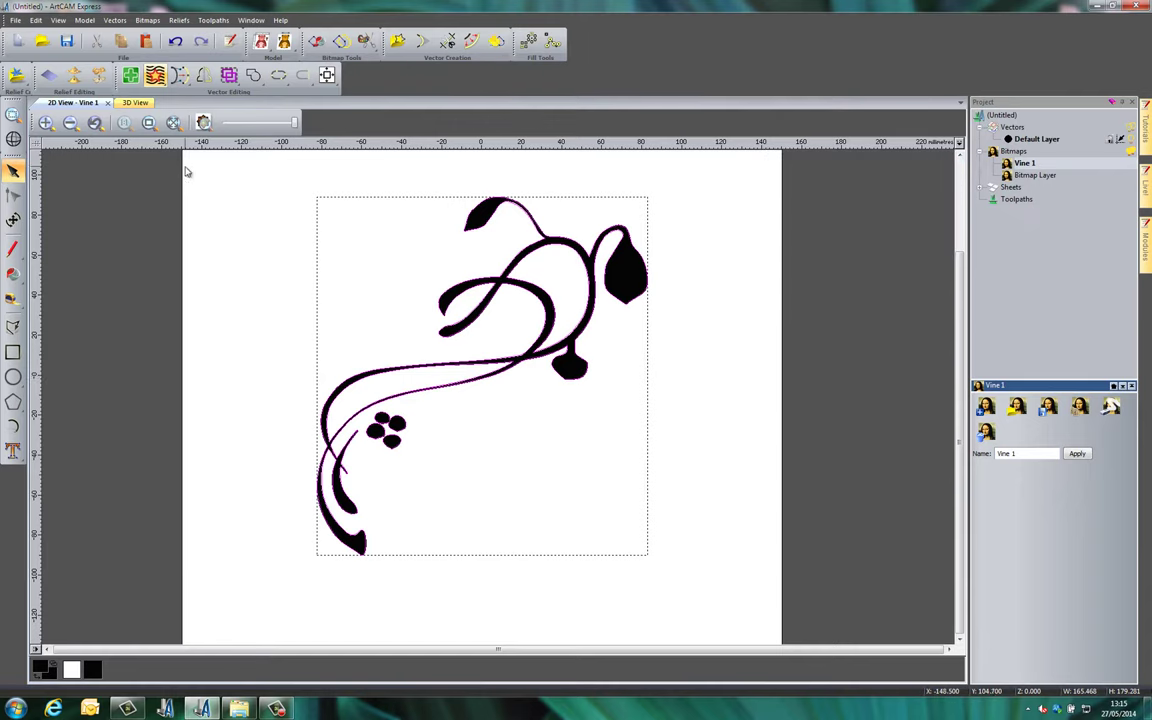
# Fade the bitmap to inspect how closely the boundary vectors follow the vine stems, and restore full bitmap contrast.
pyautogui.click(274, 124)
pyautogui.moveTo(274, 124); pyautogui.dragTo(235, 124)
pyautogui.scroll(5, 470, 378)
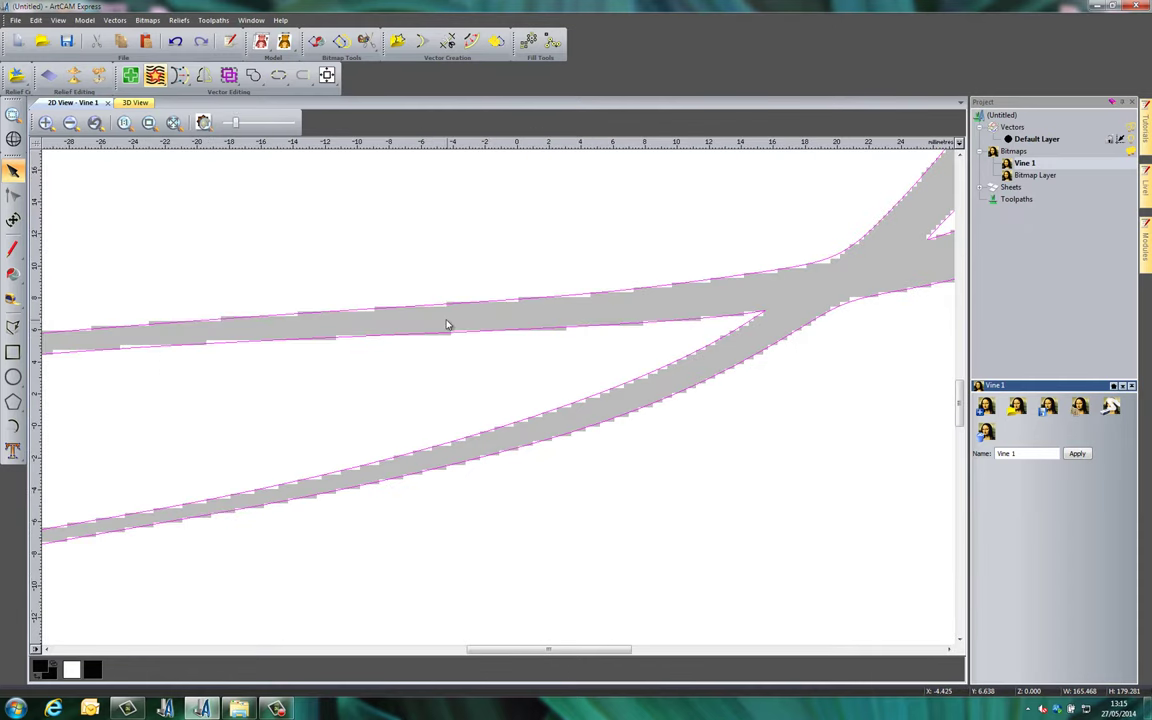
pyautogui.moveTo(235, 123); pyautogui.dragTo(228, 123)
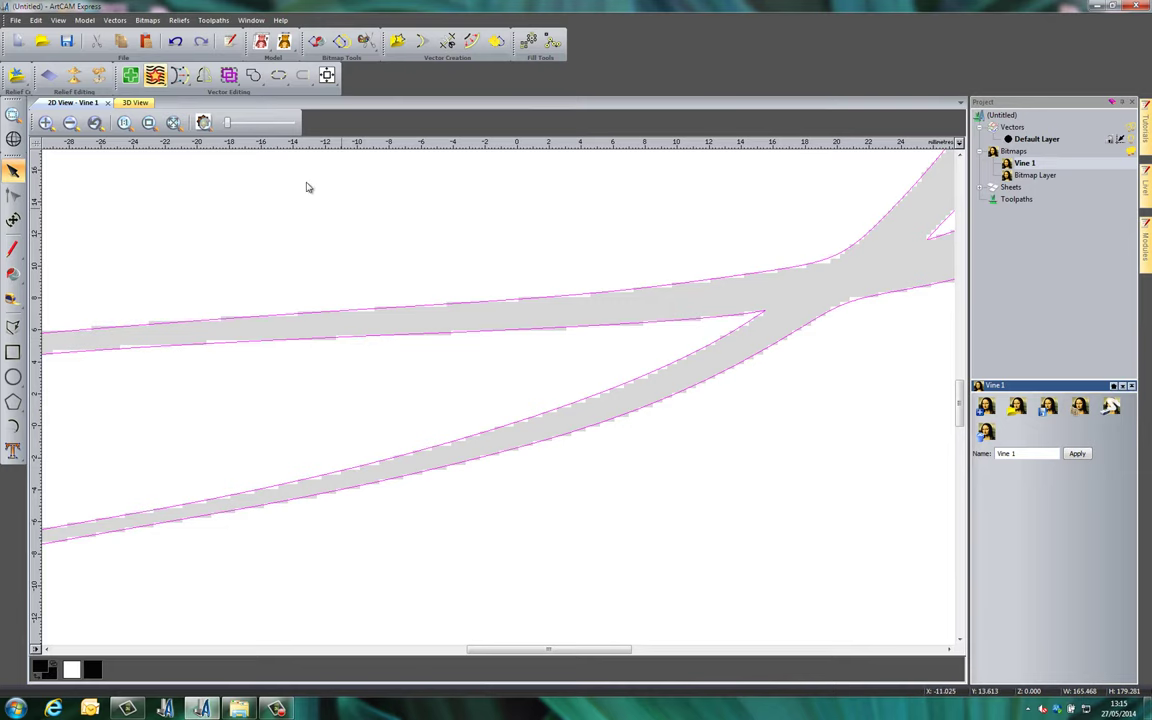
pyautogui.moveTo(224, 122); pyautogui.dragTo(310, 118)
pyautogui.scroll(-2, 620, 321)
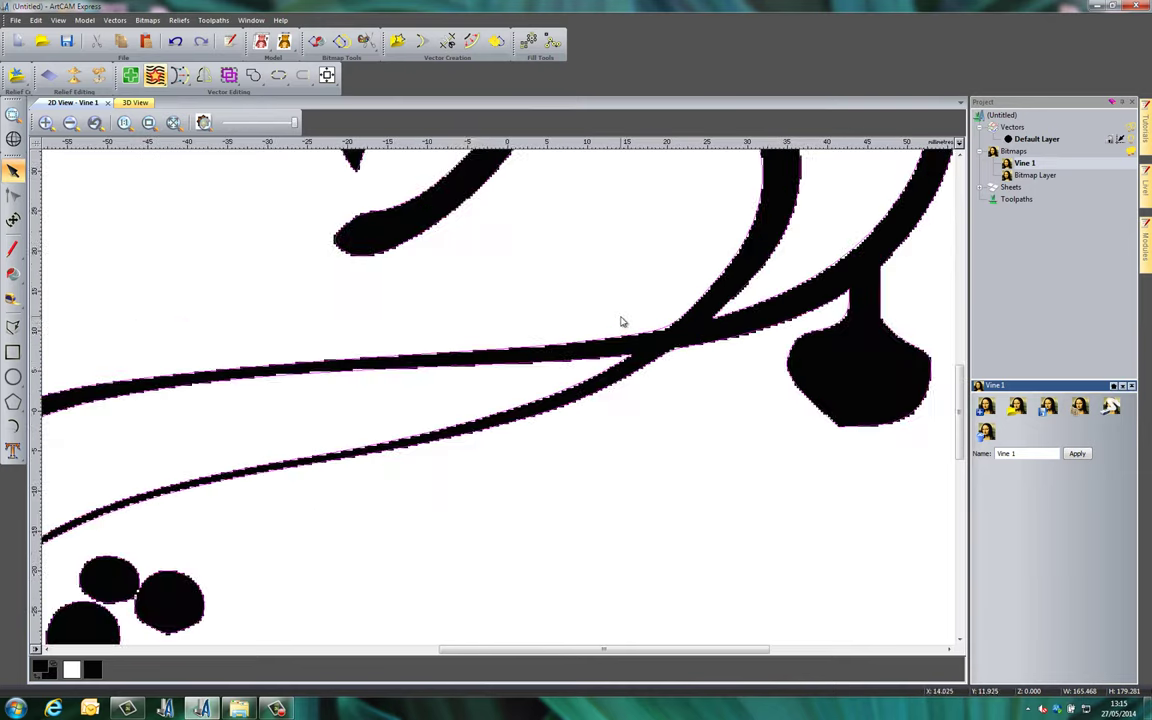
pyautogui.scroll(-3, 620, 321)
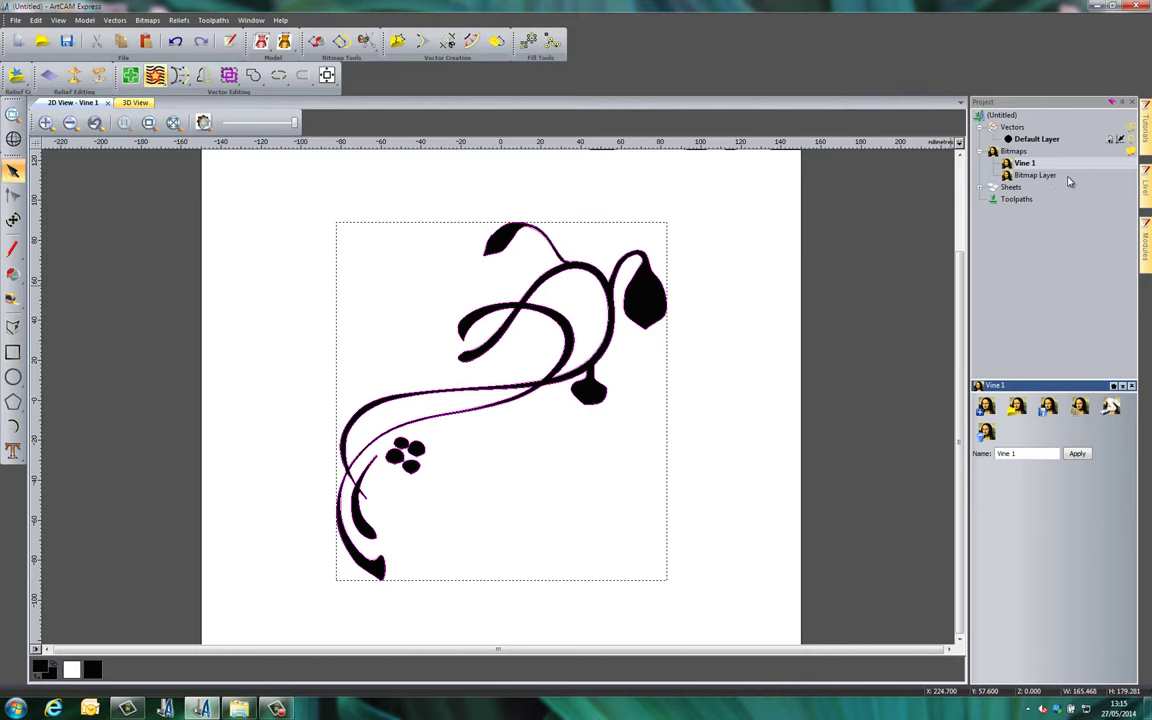
# Display the blank Bitmap Layer and move the selected vine vectors to a new vector layer.
pyautogui.click(1036, 175)
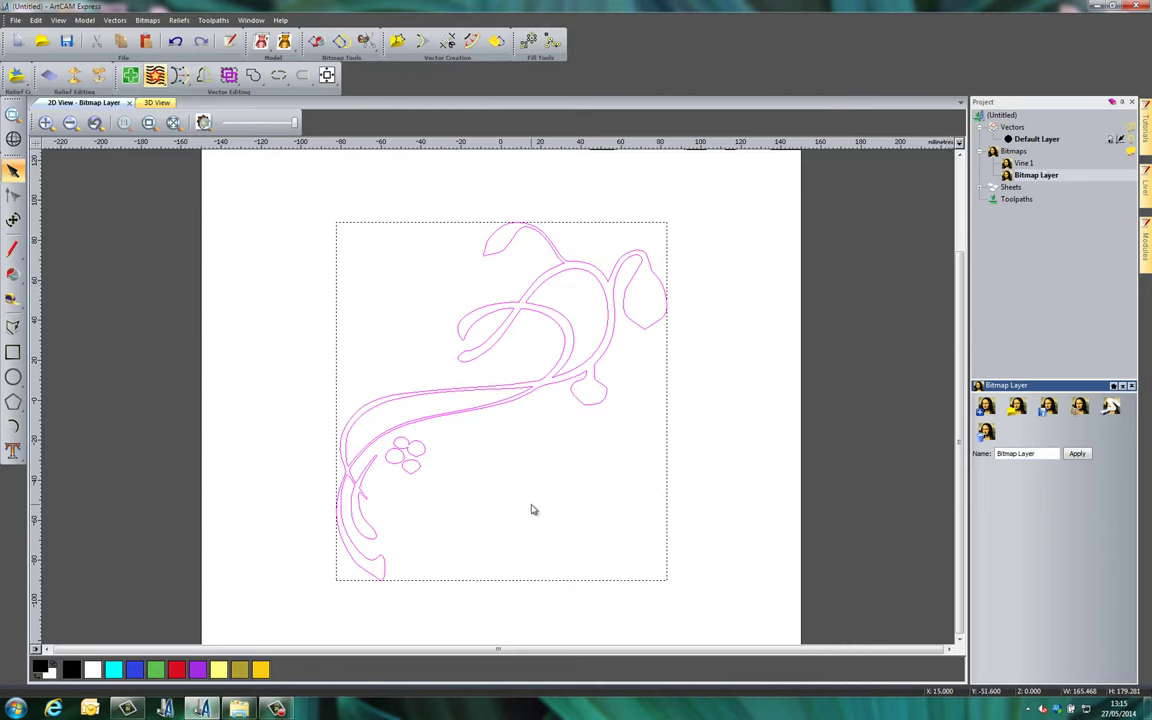
pyautogui.rightClick(502, 405)
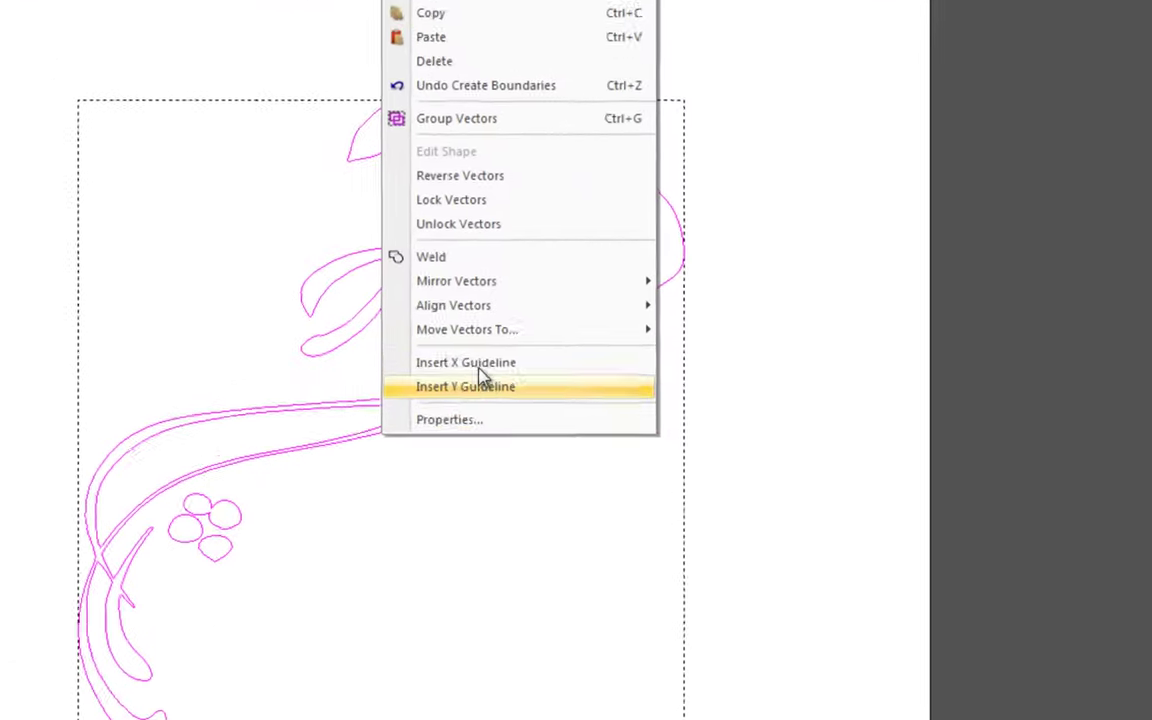
pyautogui.moveTo(545, 333)
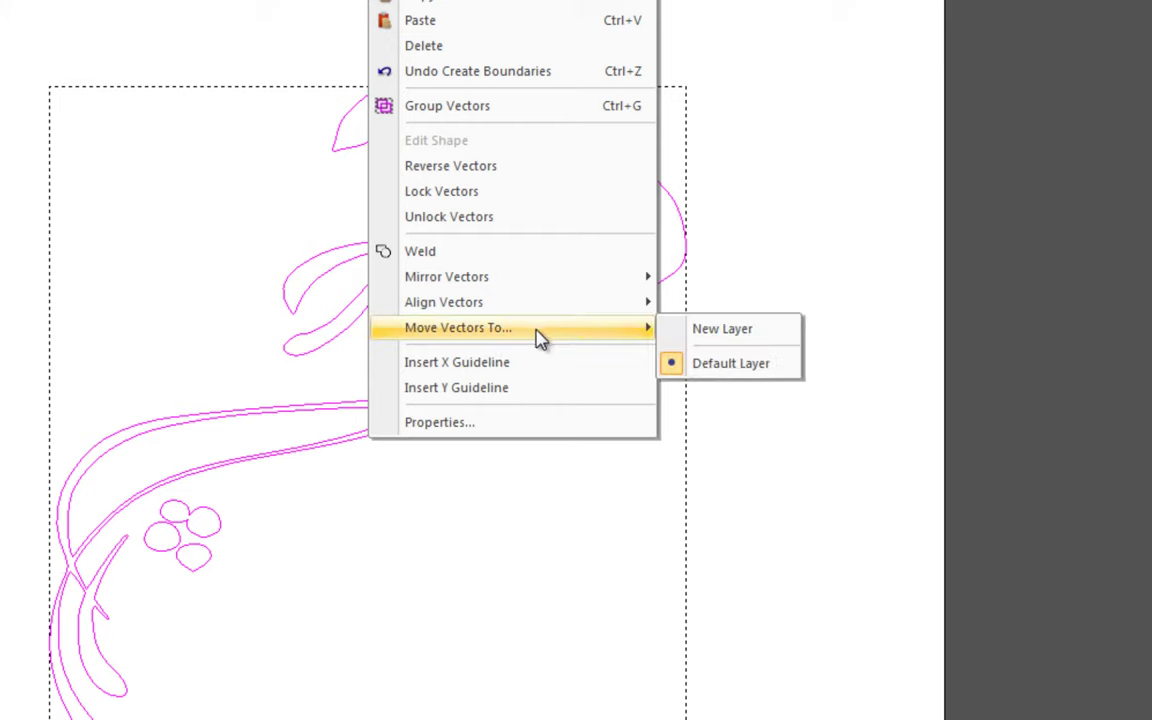
pyautogui.click(783, 338)
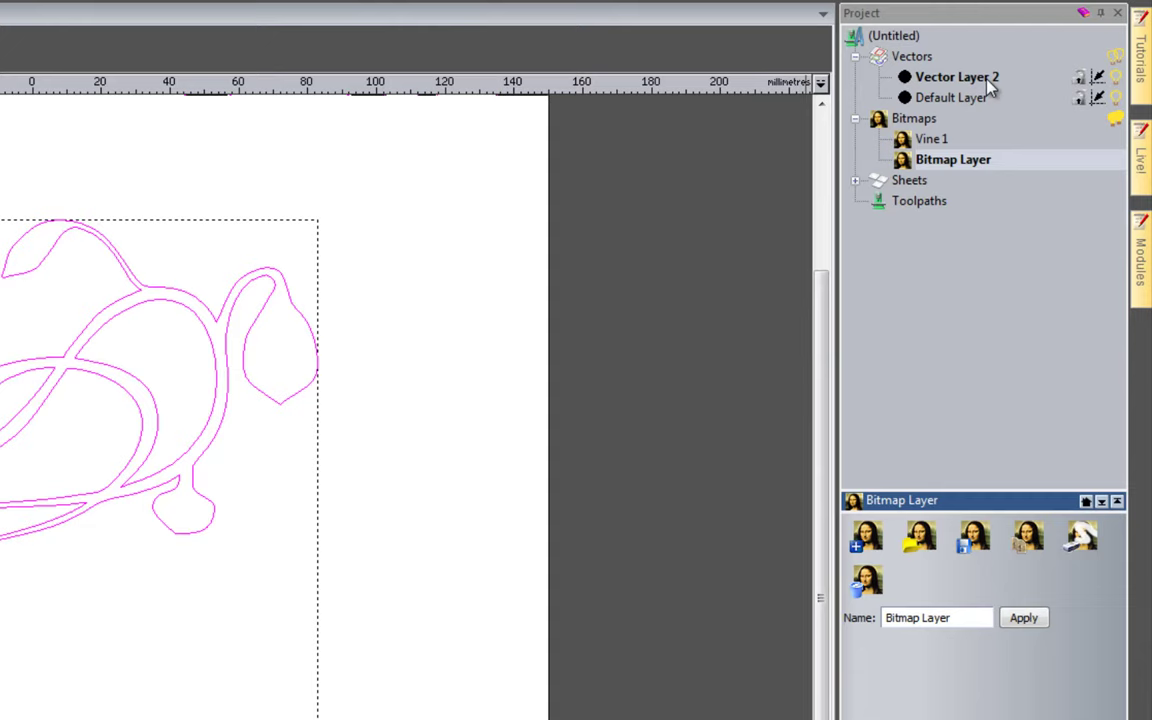
# Rename the new vector layer as Vine 1.
pyautogui.rightClick(967, 84)
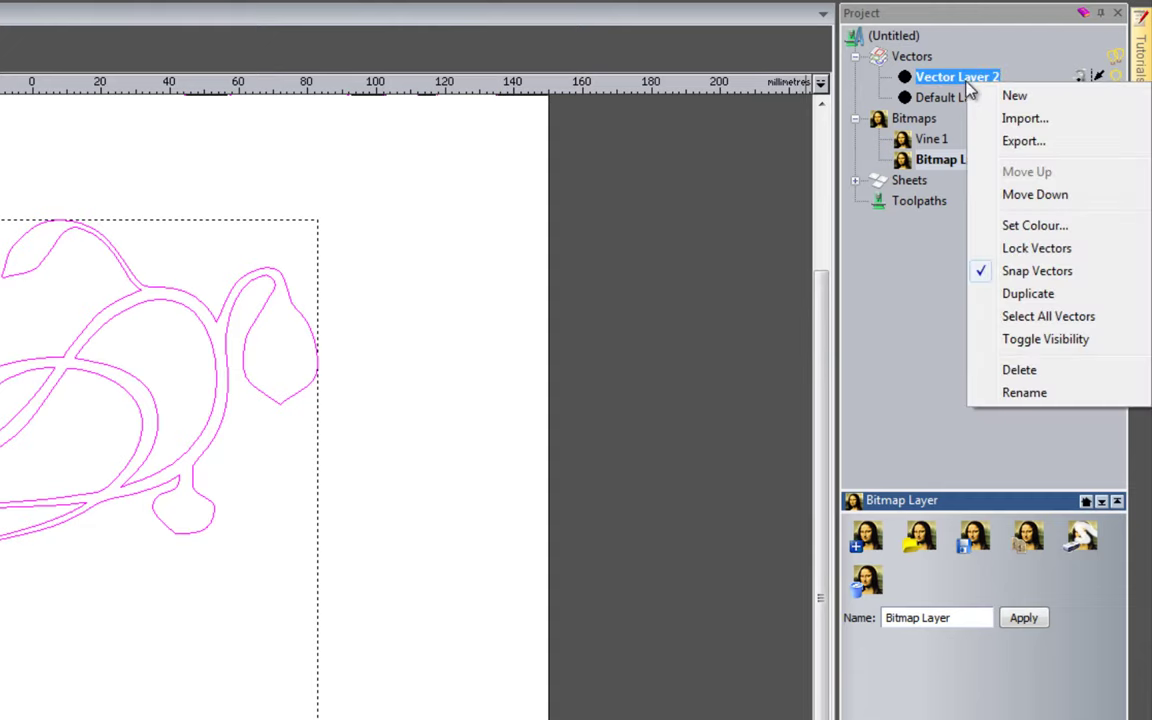
pyautogui.click(1025, 393)
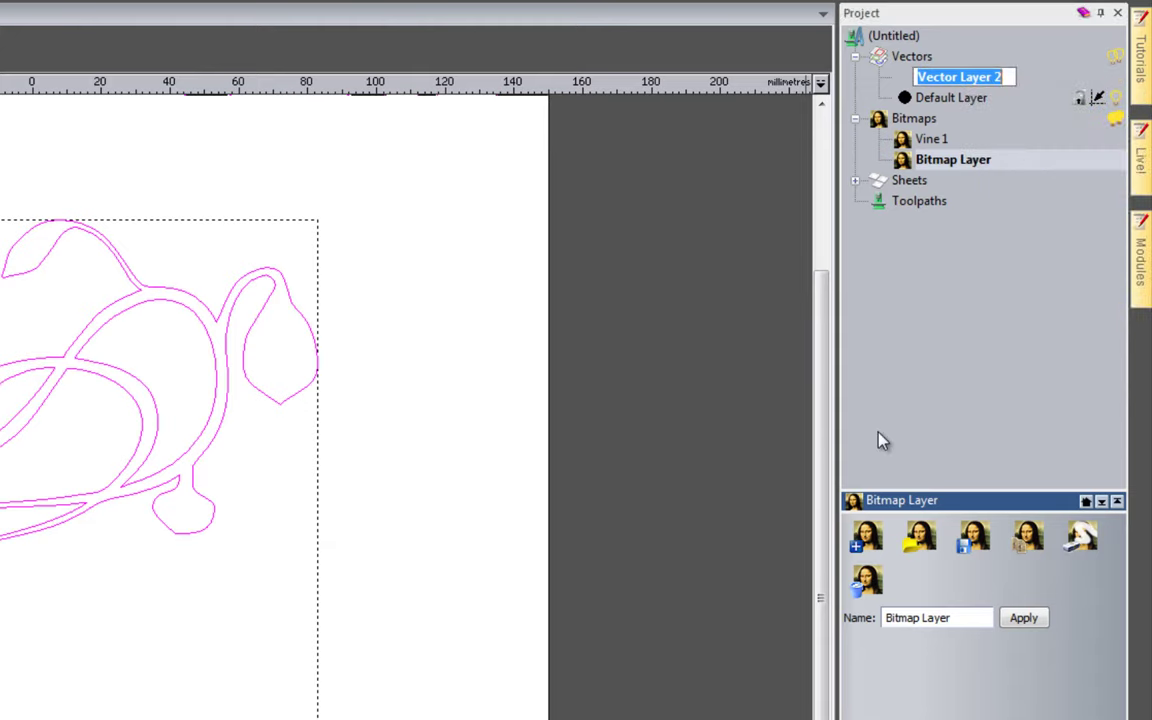
pyautogui.write('Vine 1')
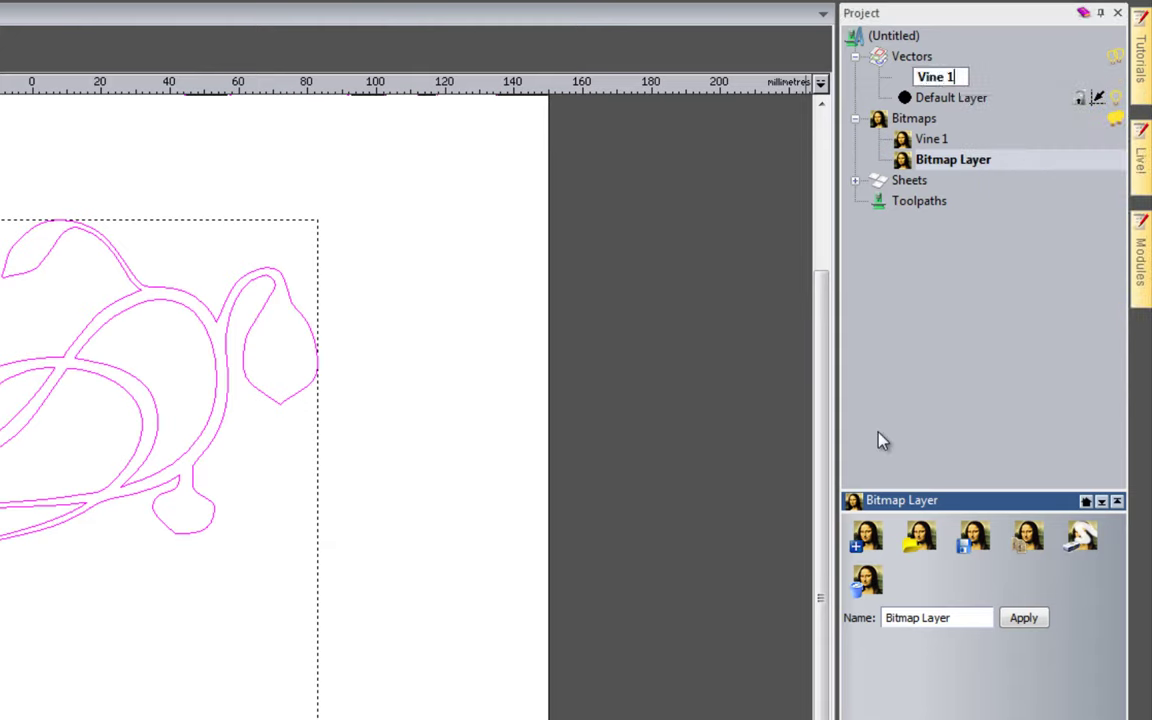
pyautogui.press('Return')
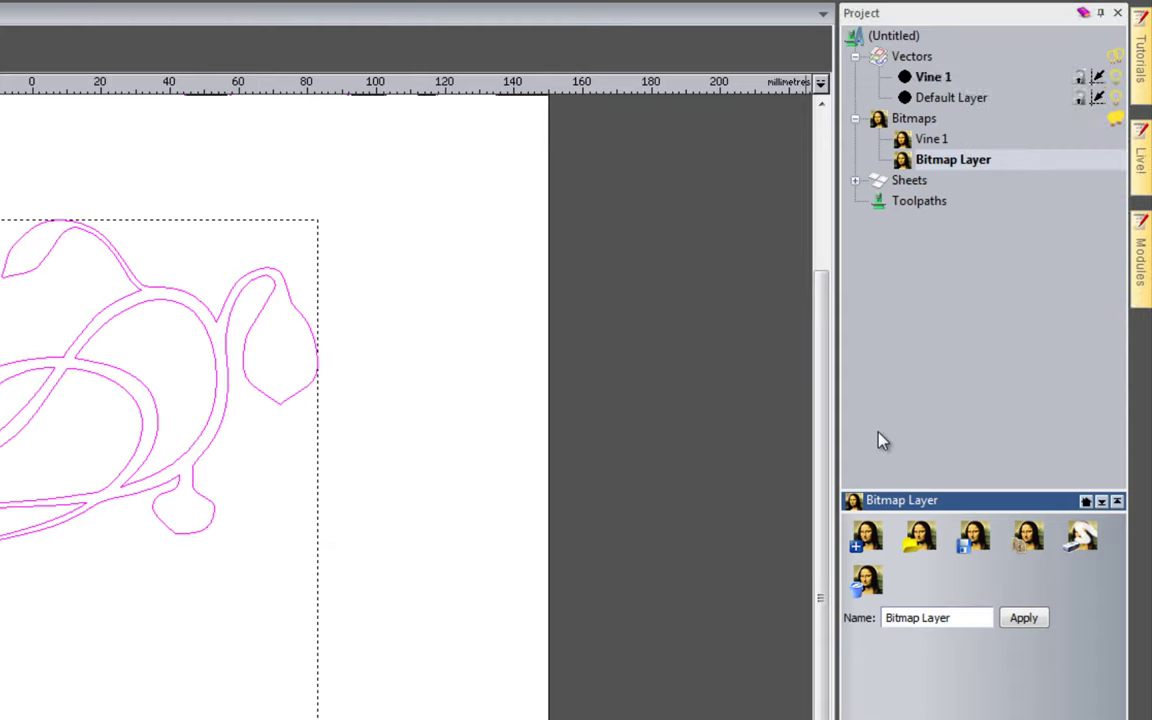
# Set the Vine 1 vector layer's colour to pure red from the basic colours.
pyautogui.click(905, 79)
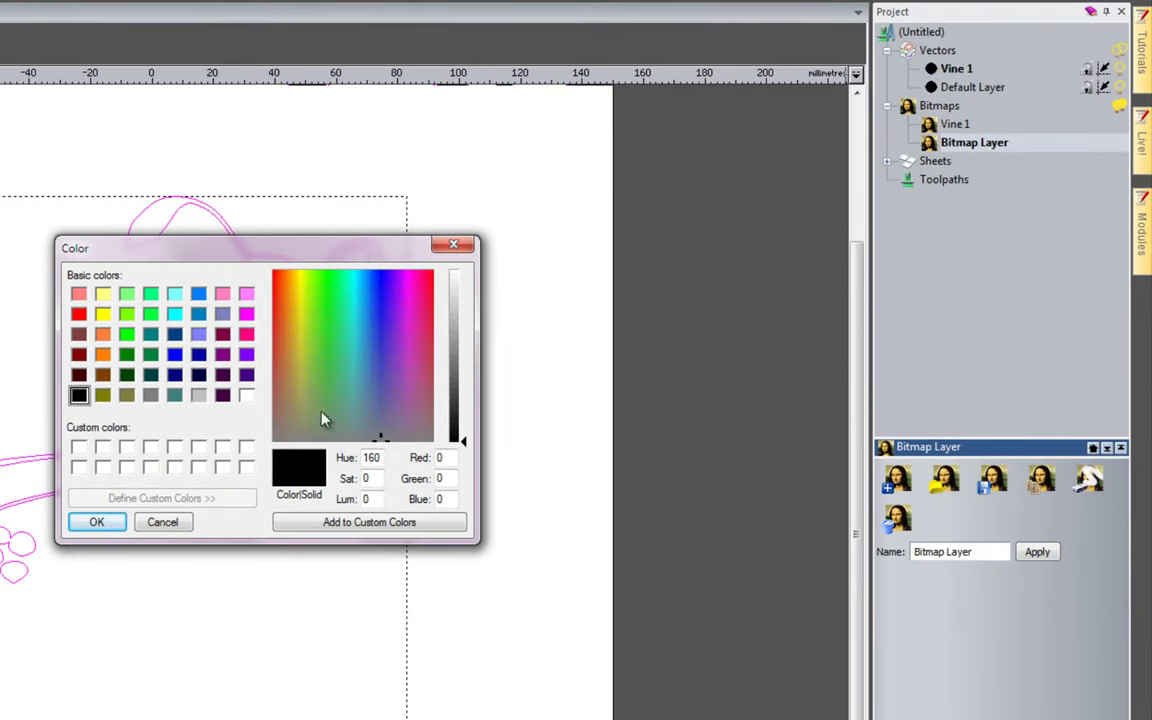
pyautogui.click(79, 315)
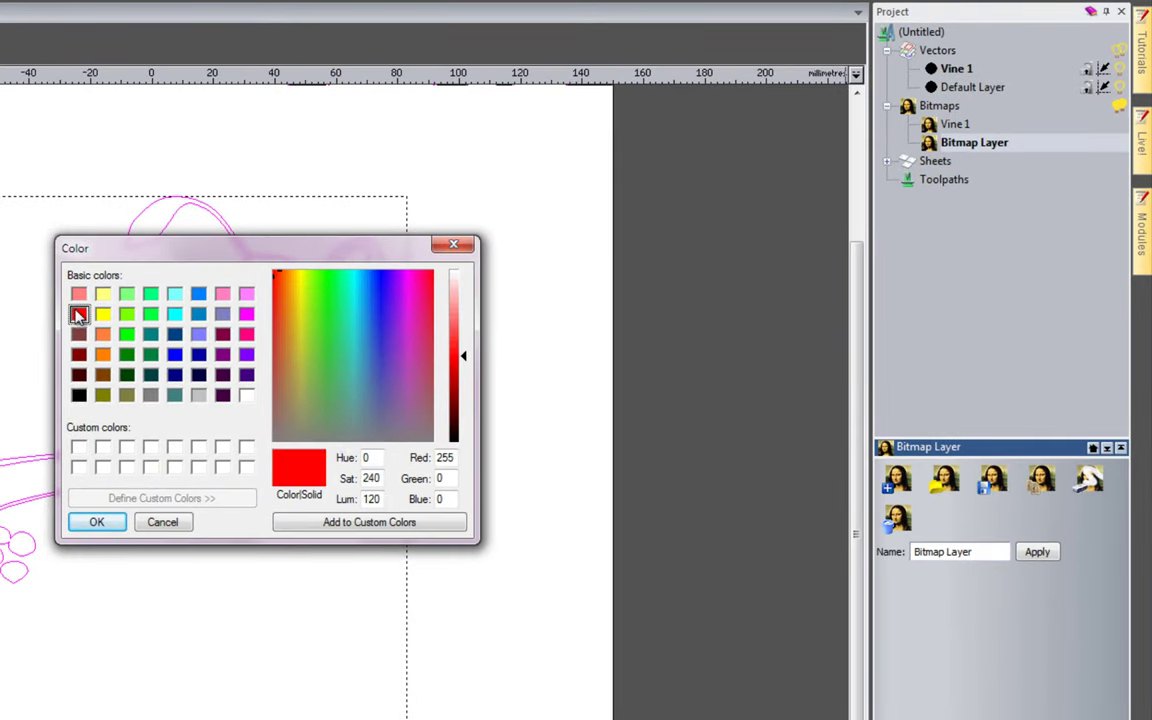
pyautogui.click(96, 524)
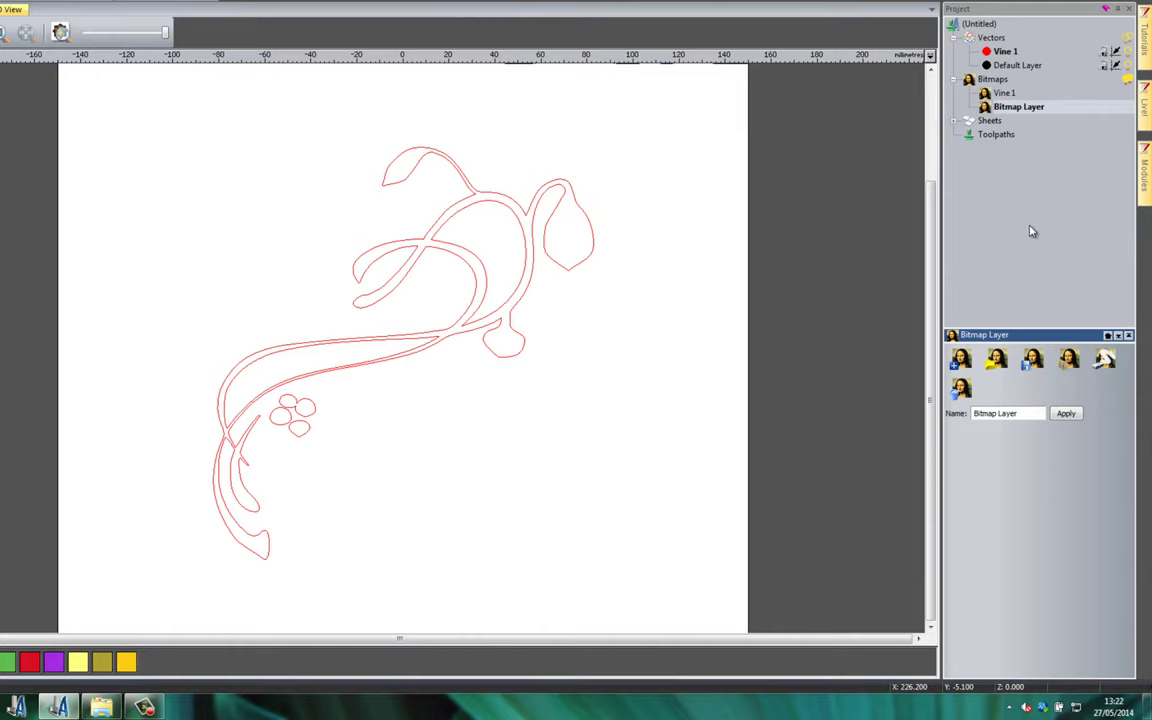
# Toggle the visibility of the Vine 1 vector layer and leave it hidden.
pyautogui.click(1129, 57)
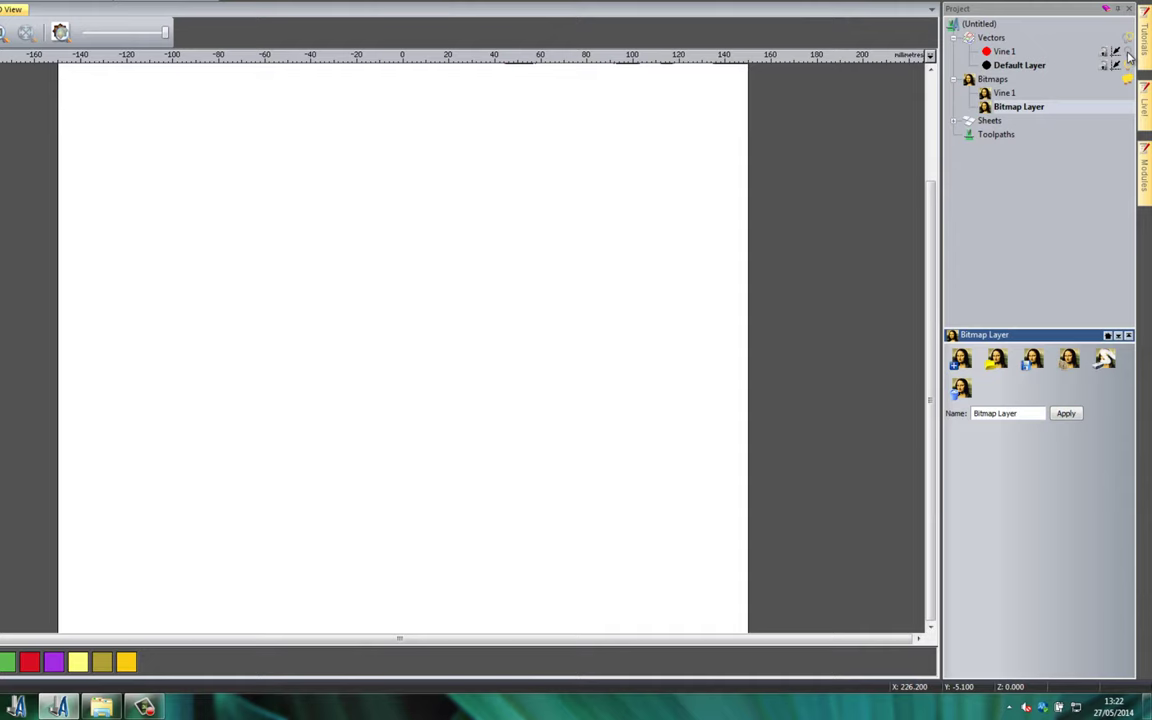
pyautogui.click(1127, 52)
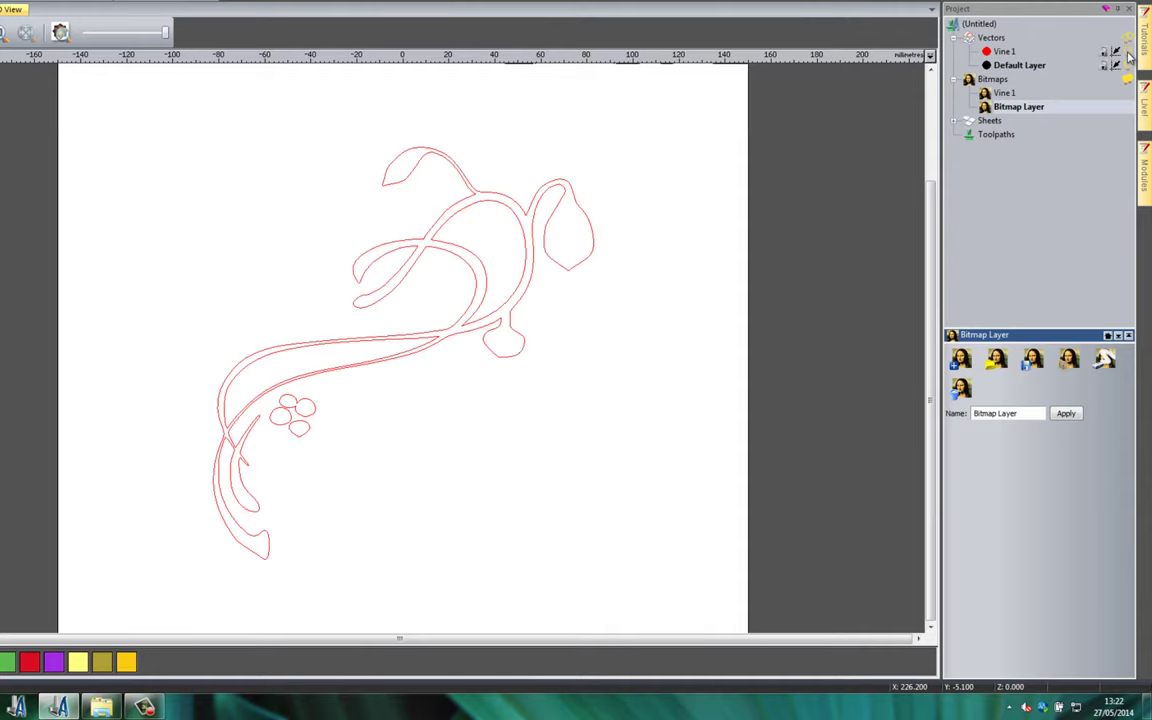
pyautogui.click(1127, 52)
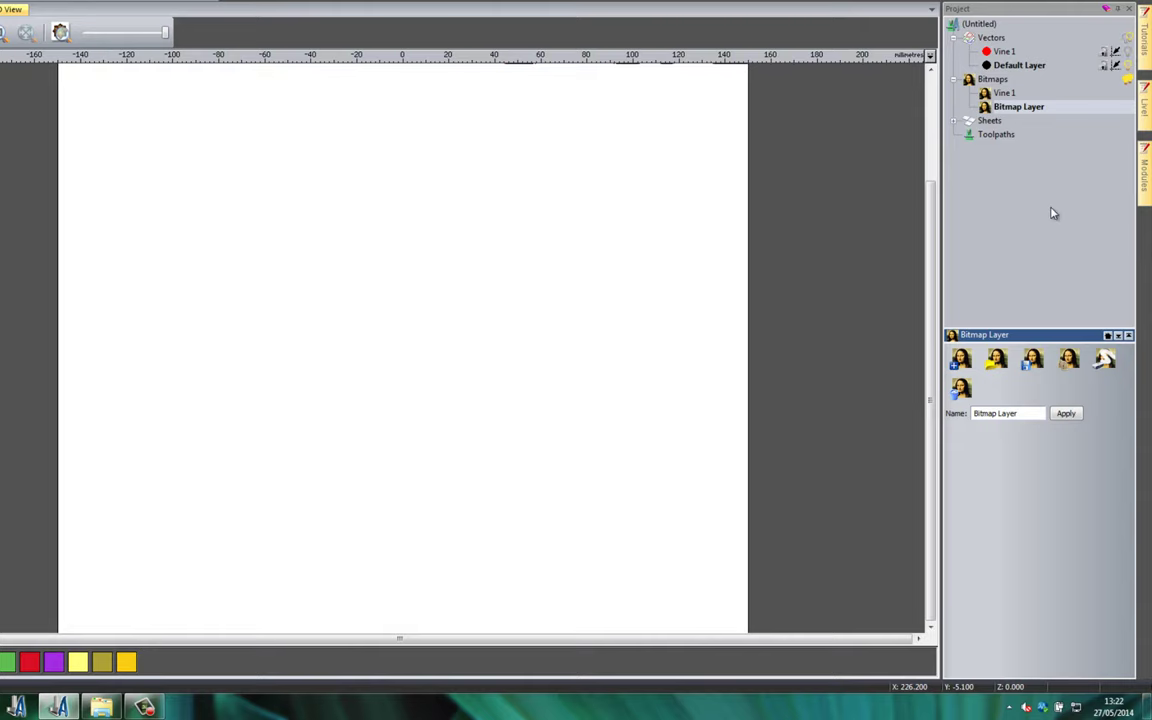
# Import Vine 2.png from the Express 2013 V-bit Carving folder on the Desktop as a new bitmap layer.
pyautogui.rightClick(1012, 111)
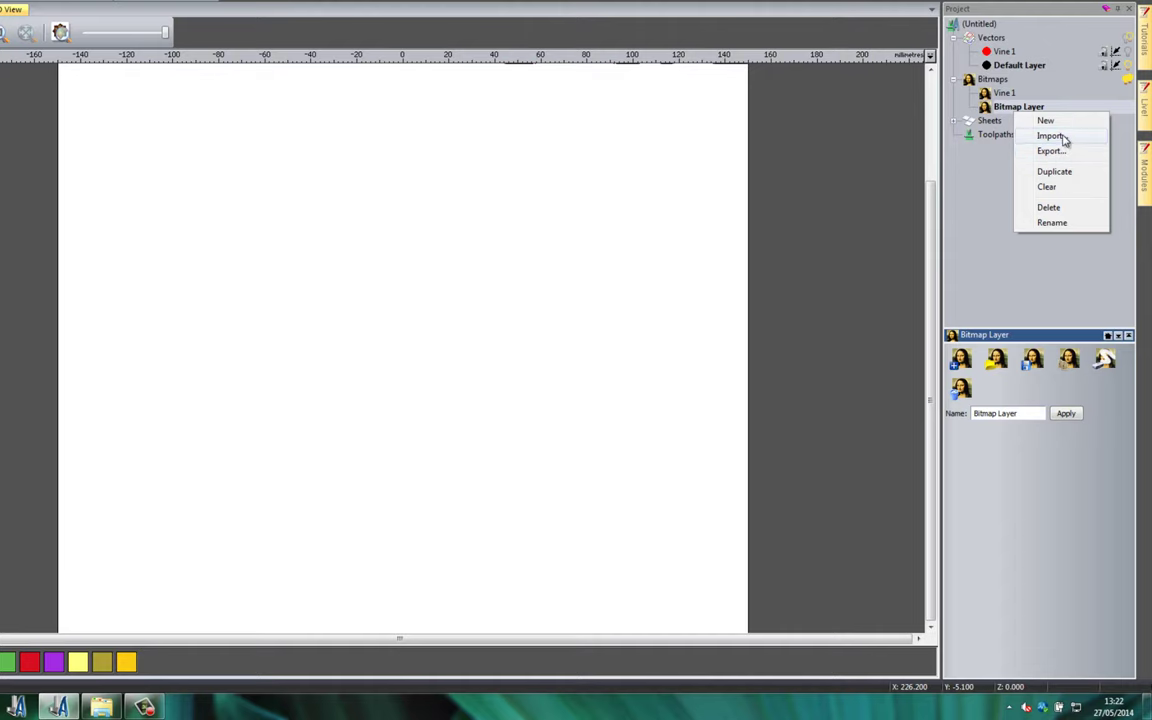
pyautogui.click(1065, 137)
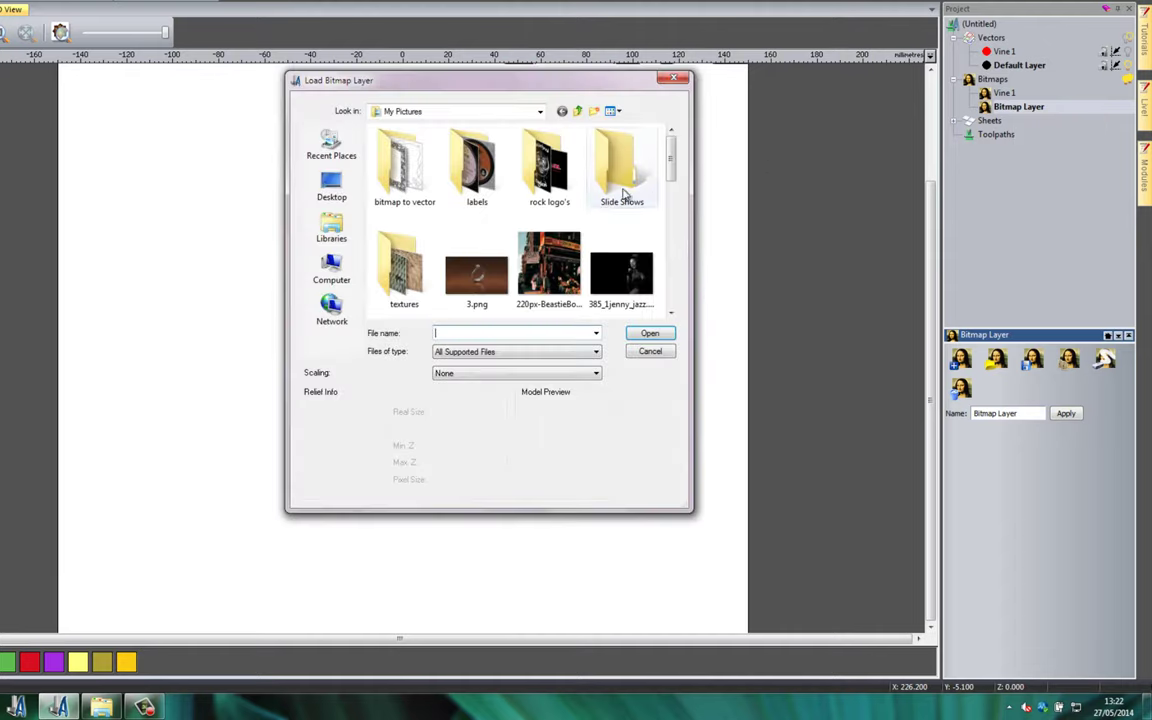
pyautogui.click(338, 188)
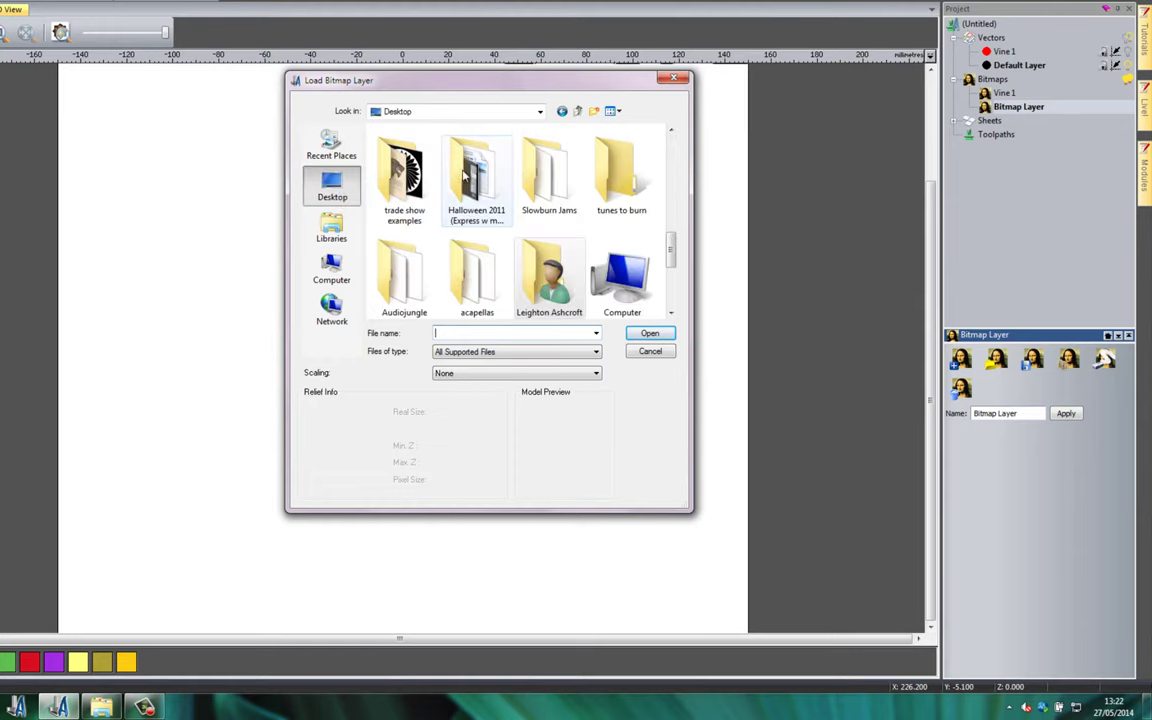
pyautogui.click(671, 200)
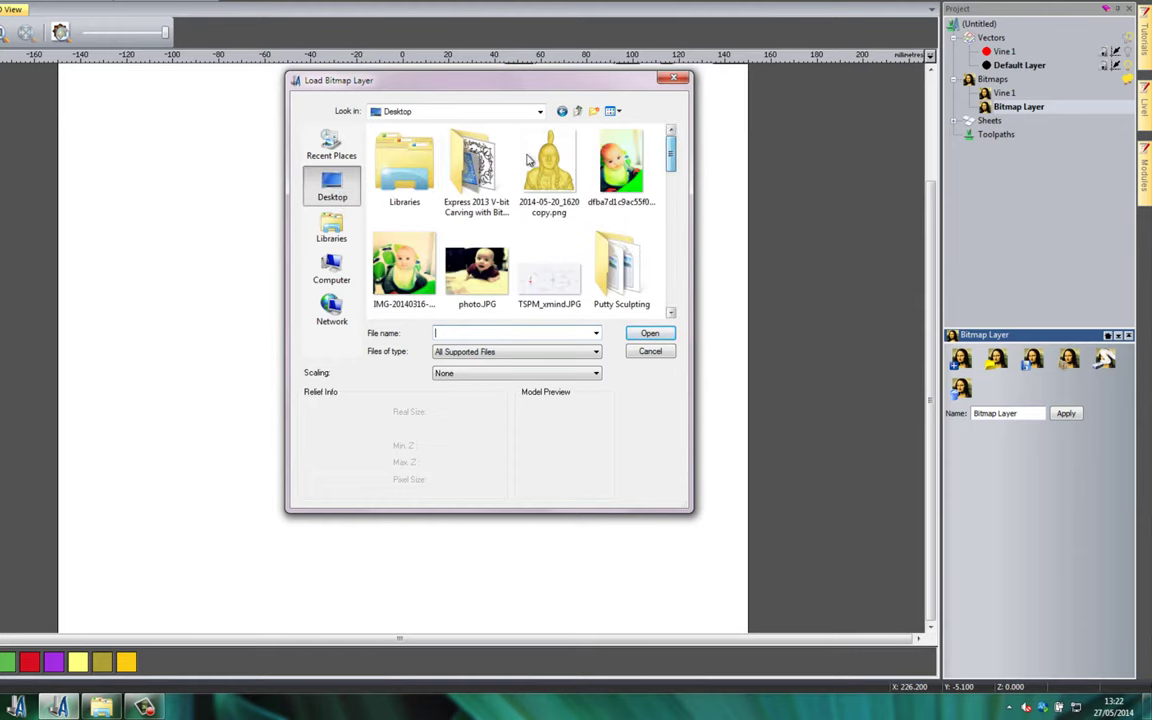
pyautogui.doubleClick(476, 170)
pyautogui.click(622, 165)
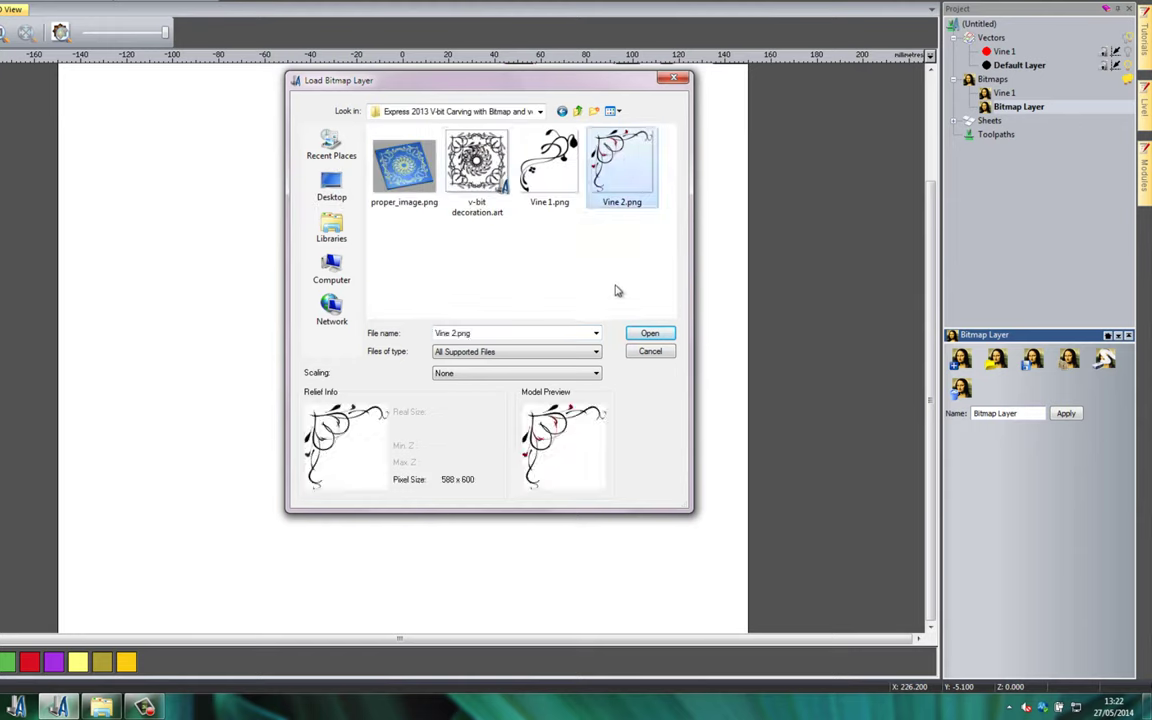
pyautogui.click(649, 334)
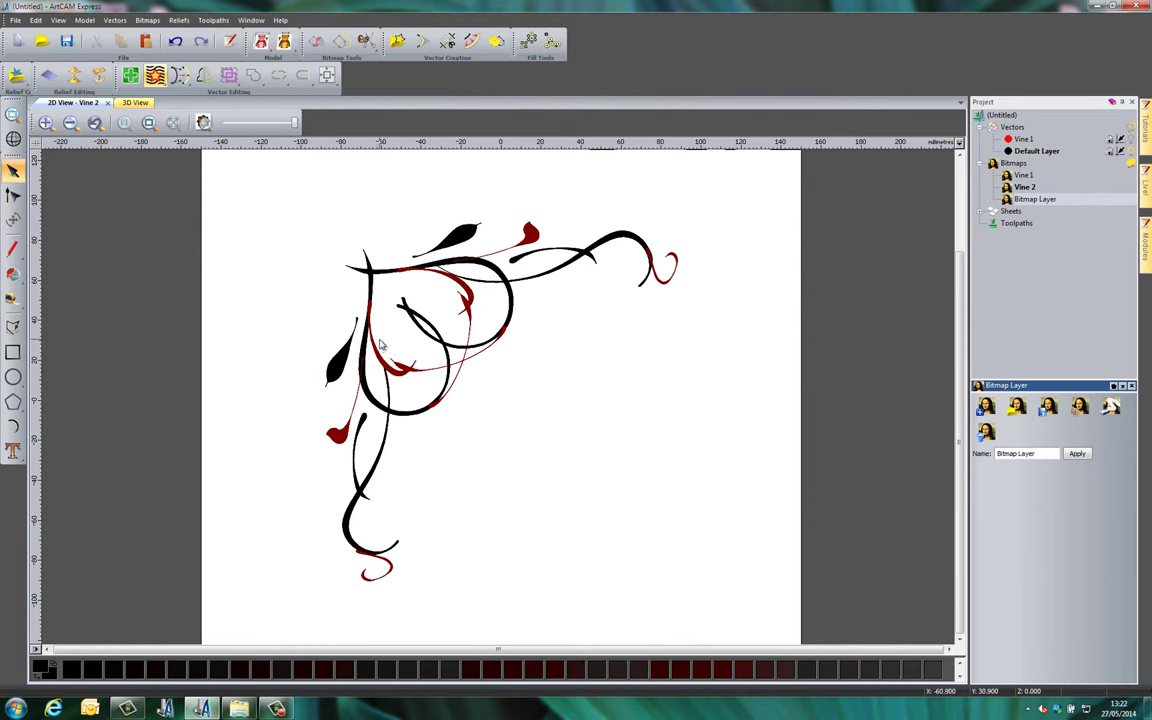
# Reduce the Vine 2 bitmap to a maximum of 4 colours using the Bitmap to Vector tool's colour reduction.
pyautogui.scroll(3, 385, 320)
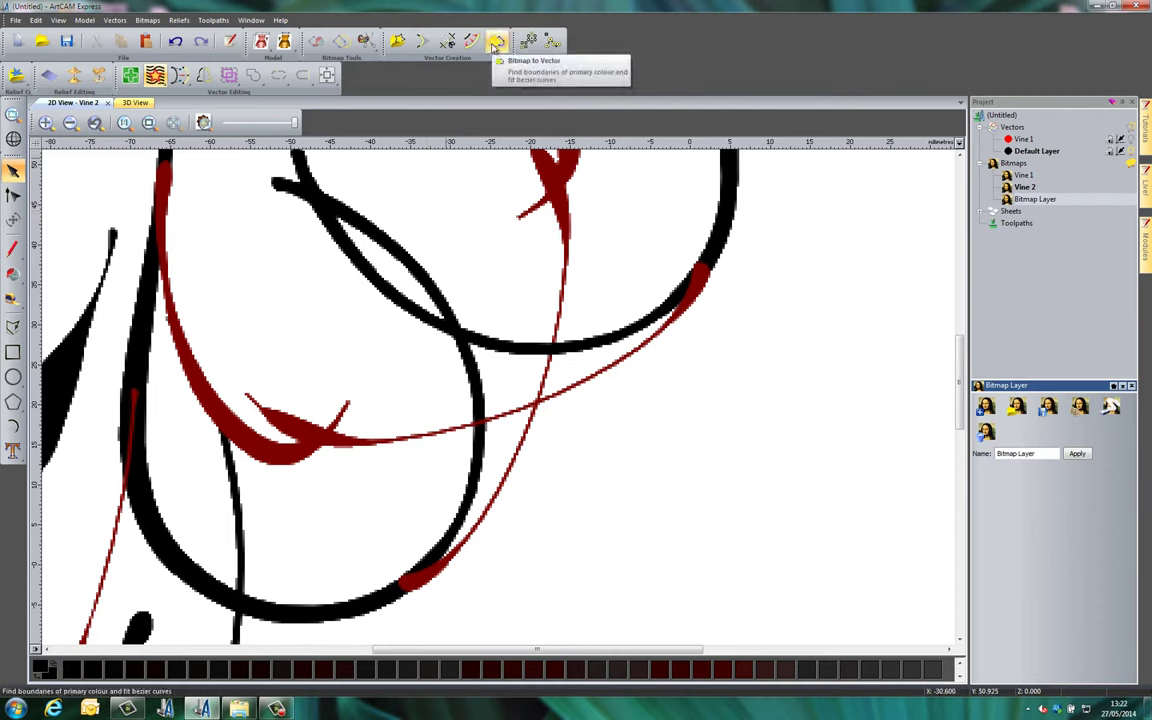
pyautogui.click(496, 42)
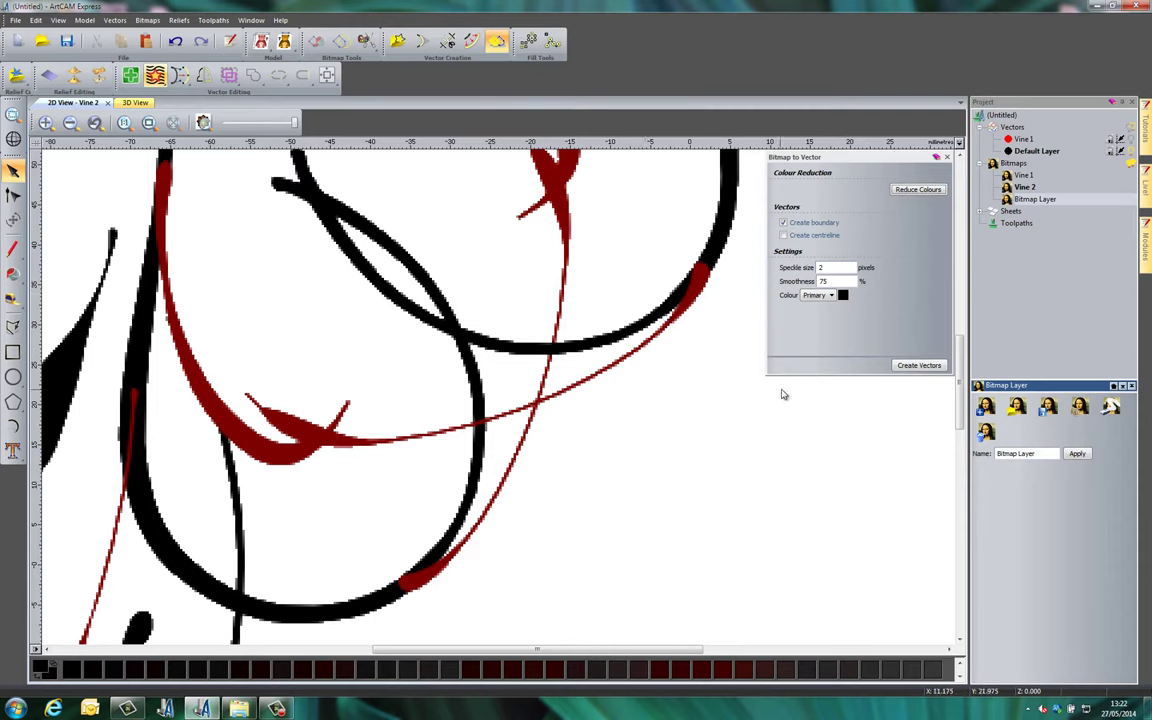
pyautogui.click(916, 189)
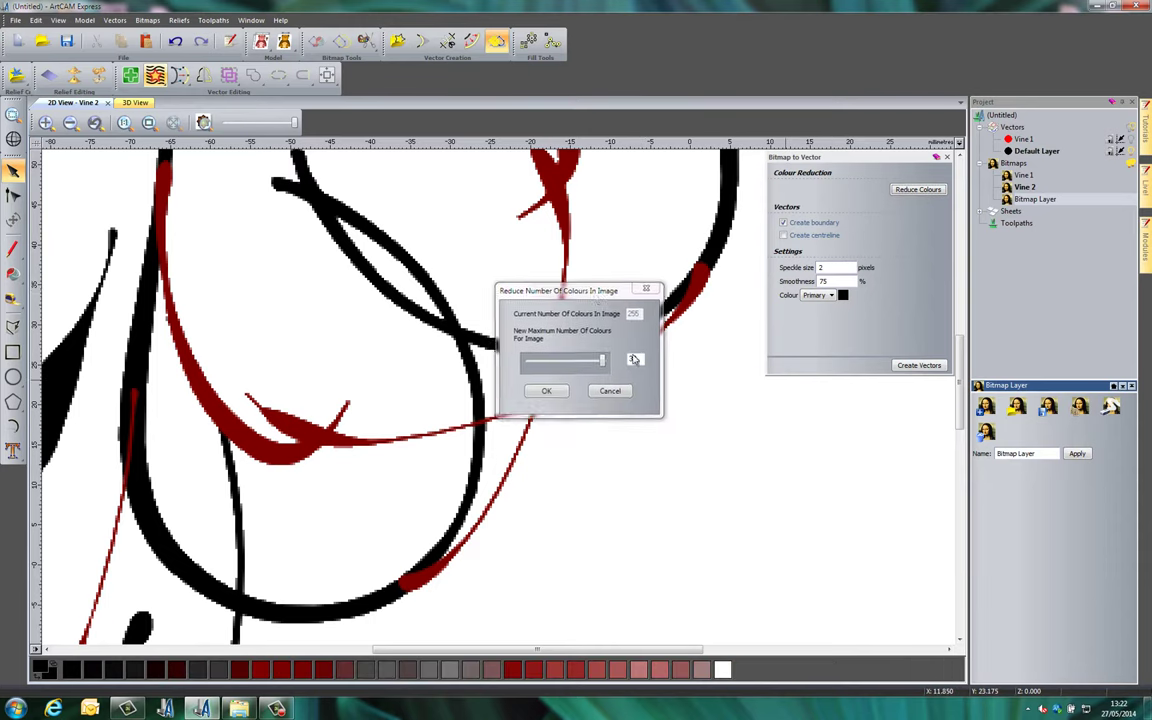
pyautogui.moveTo(591, 290); pyautogui.dragTo(704, 427)
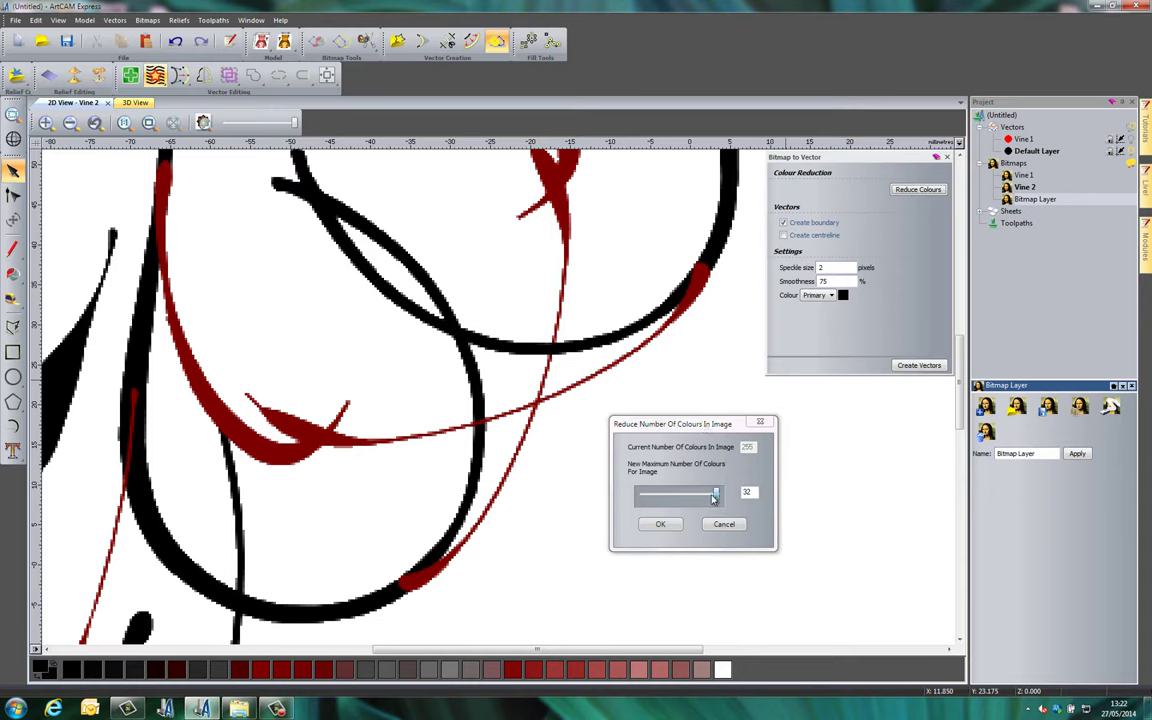
pyautogui.moveTo(714, 497); pyautogui.dragTo(640, 497)
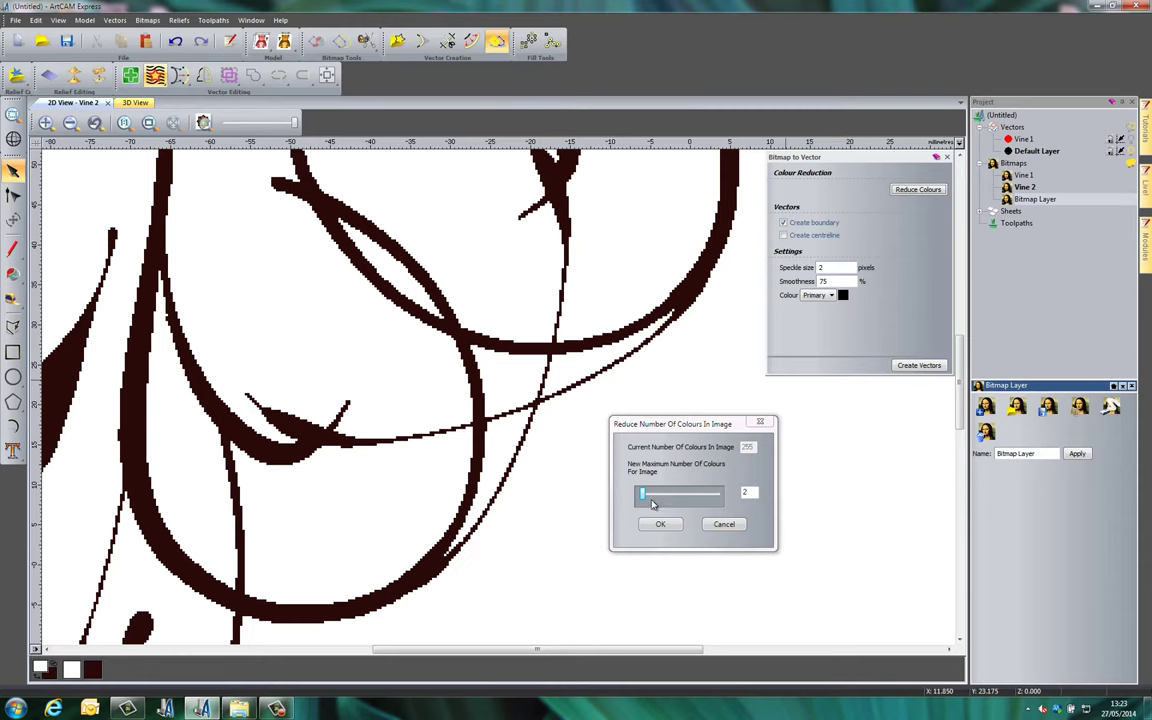
pyautogui.moveTo(642, 495); pyautogui.dragTo(650, 497)
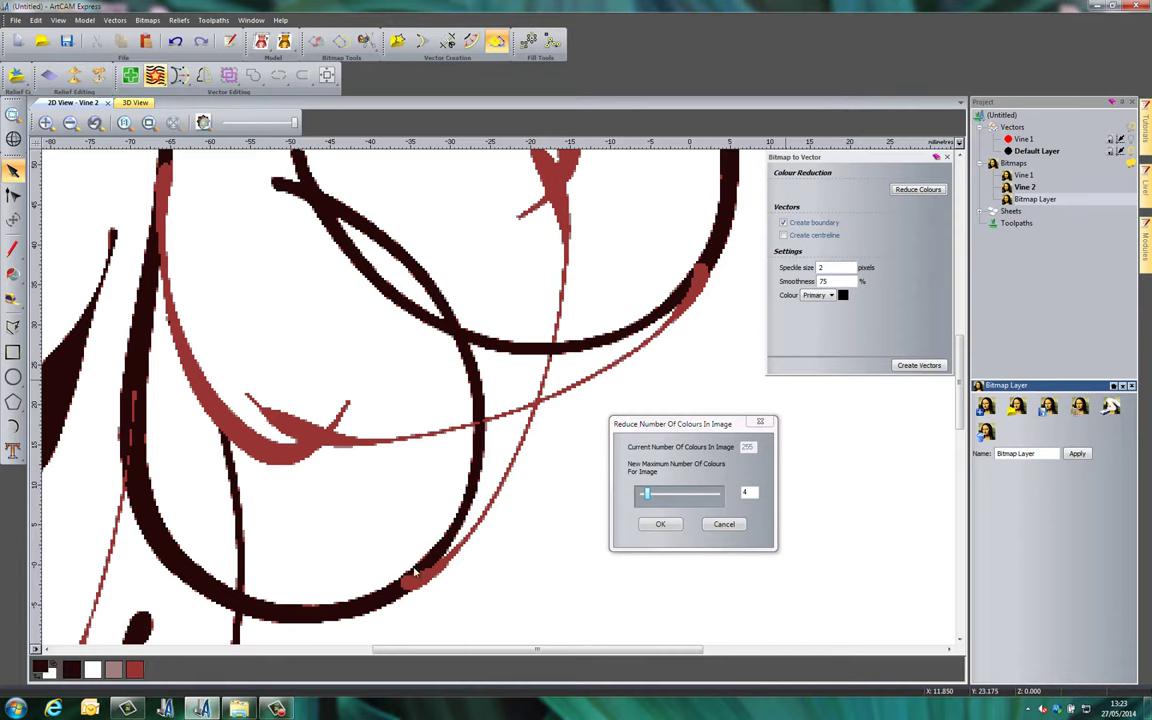
pyautogui.click(659, 526)
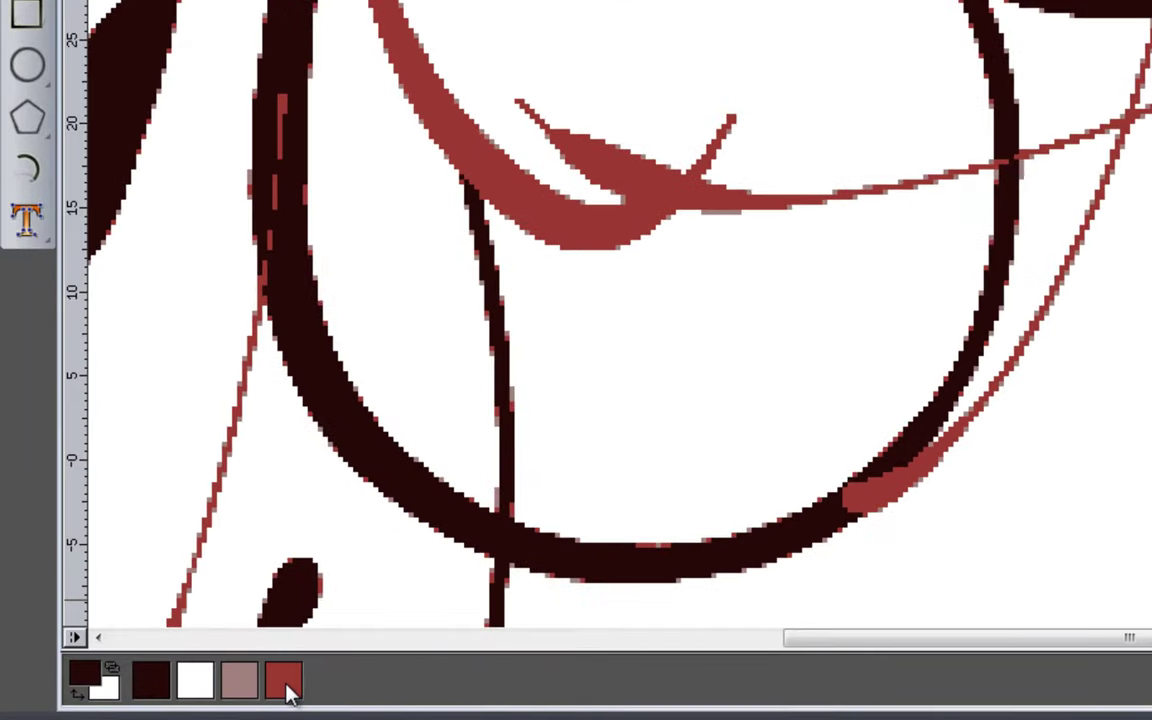
# Link the red and pinkish-grey colours to the dark primary colour and create boundary vectors from the Vine 2 bitmap.
pyautogui.rightClick(288, 690)
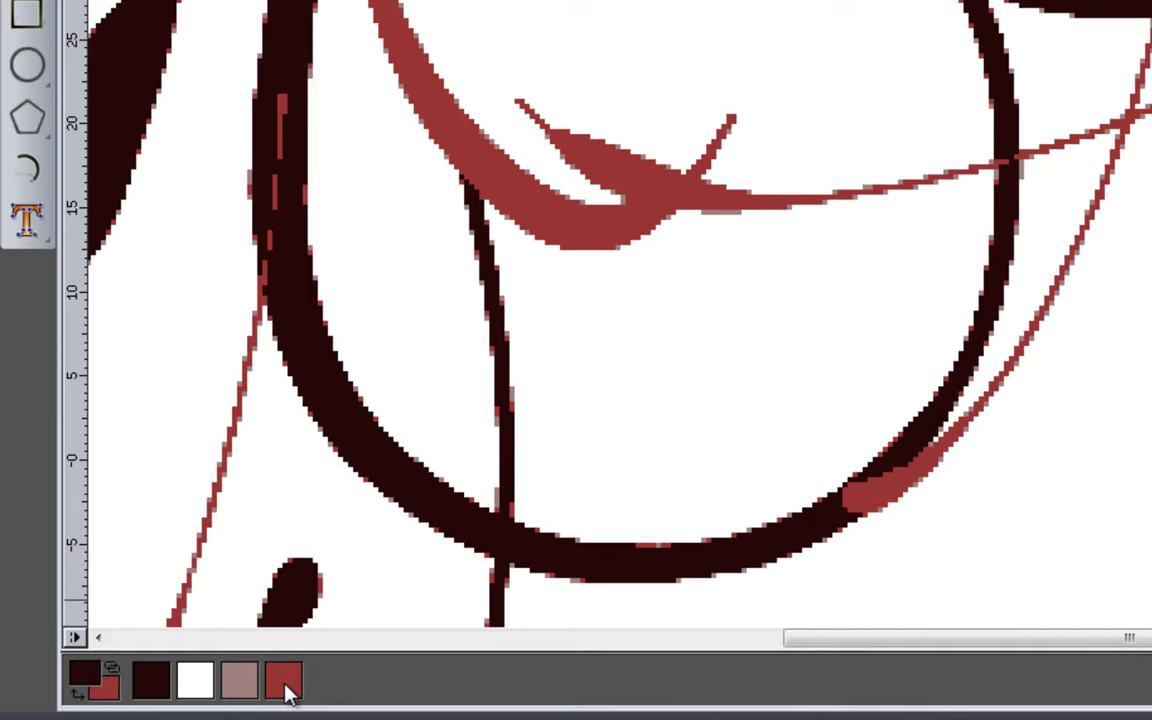
pyautogui.click(116, 677)
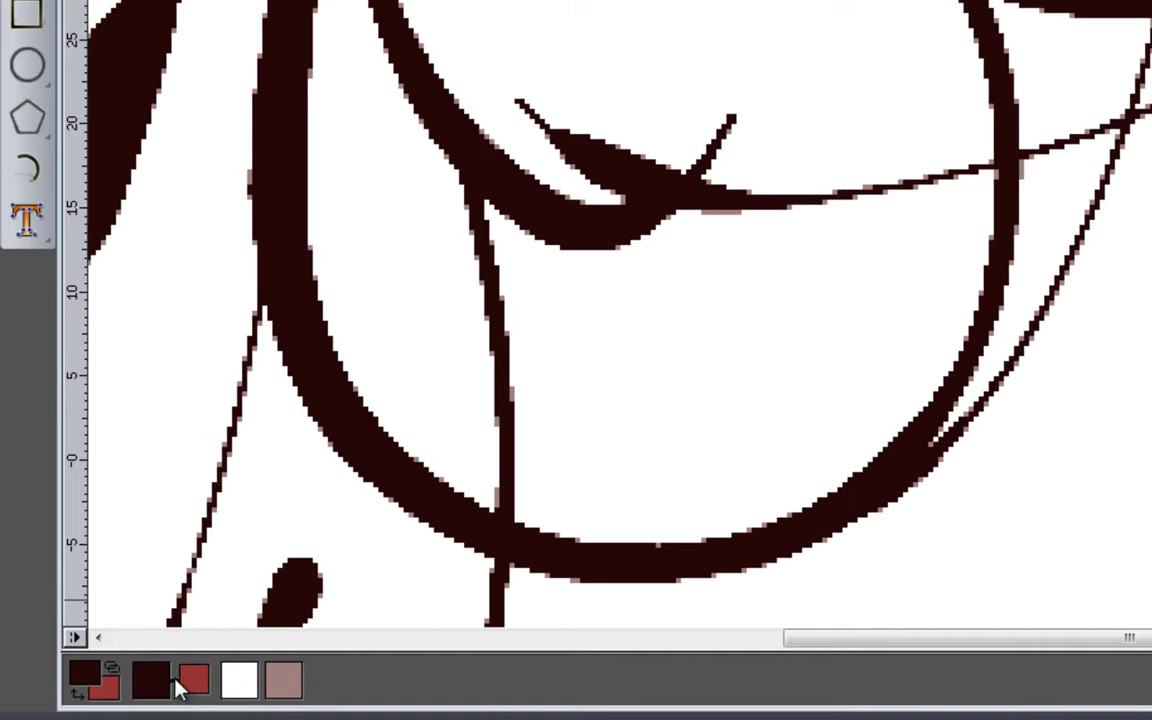
pyautogui.moveTo(178, 686)
pyautogui.mouseDown()
pyautogui.moveTo(158, 690)
pyautogui.moveTo(157, 680)
pyautogui.moveTo(197, 680)
pyautogui.moveTo(152, 688)
pyautogui.mouseUp()
pyautogui.moveTo(287, 685); pyautogui.dragTo(118, 675)
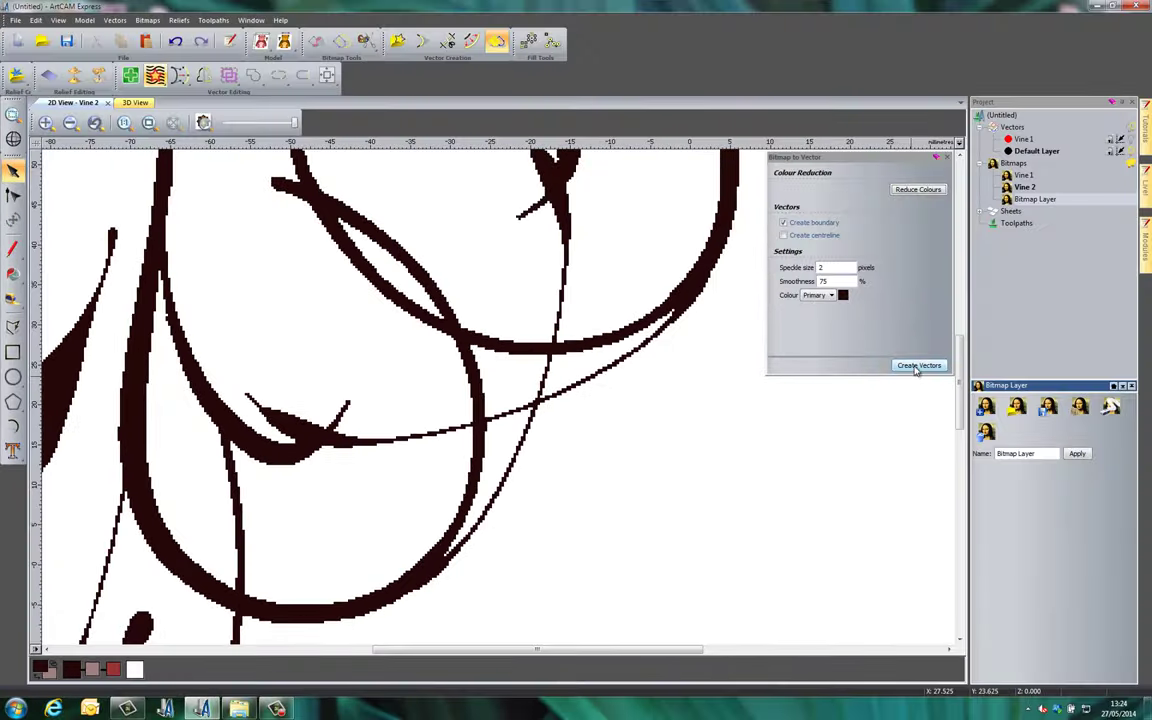
pyautogui.click(916, 366)
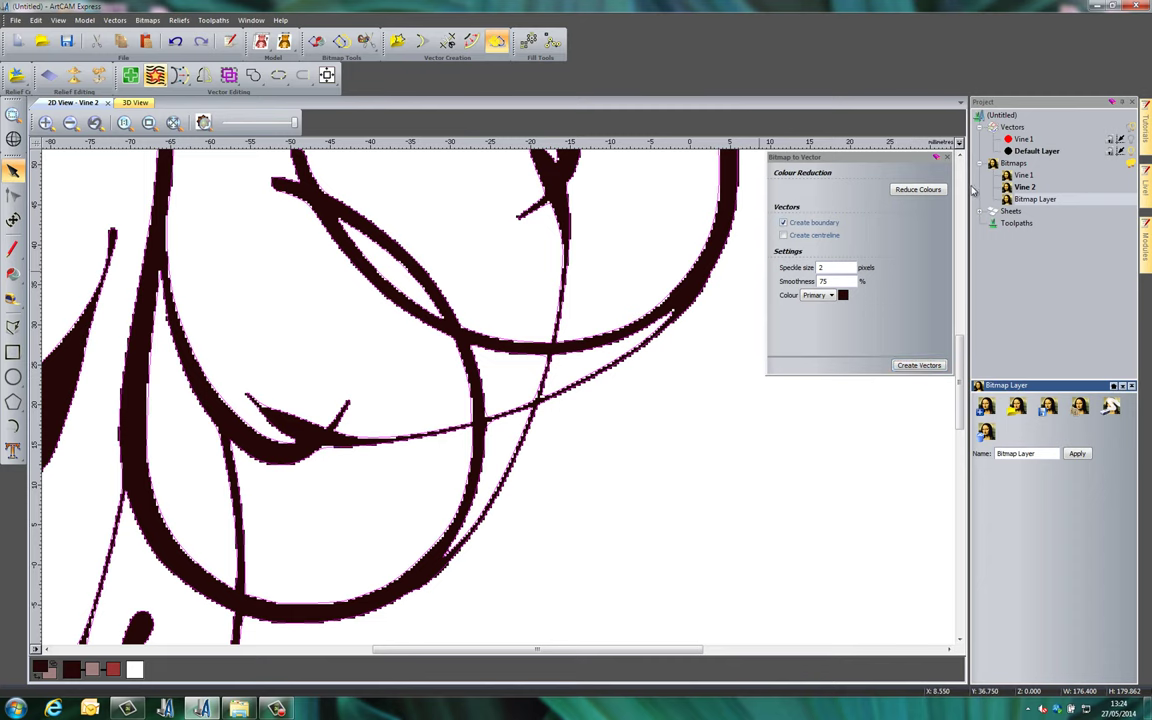
pyautogui.click(948, 160)
# Fade the bitmap to inspect the new vector outlines up close, and restore the bitmap to full contrast.
pyautogui.moveTo(292, 122); pyautogui.dragTo(224, 122)
pyautogui.scroll(3, 360, 219)
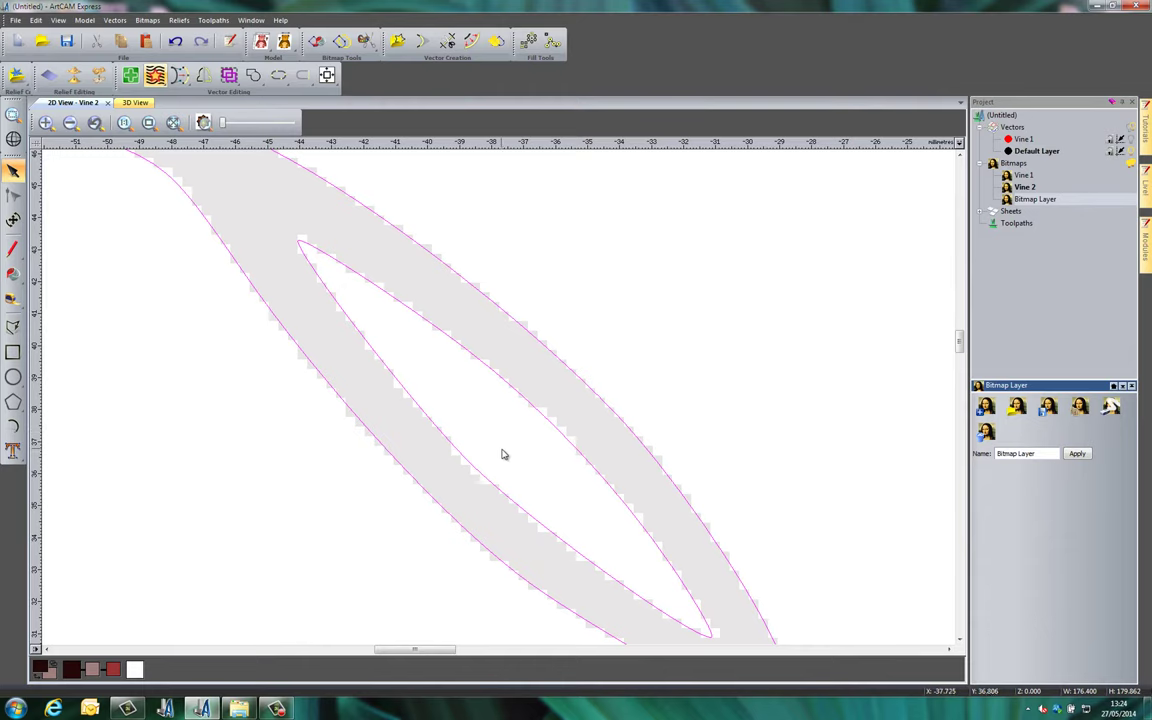
pyautogui.scroll(-5, 522, 432)
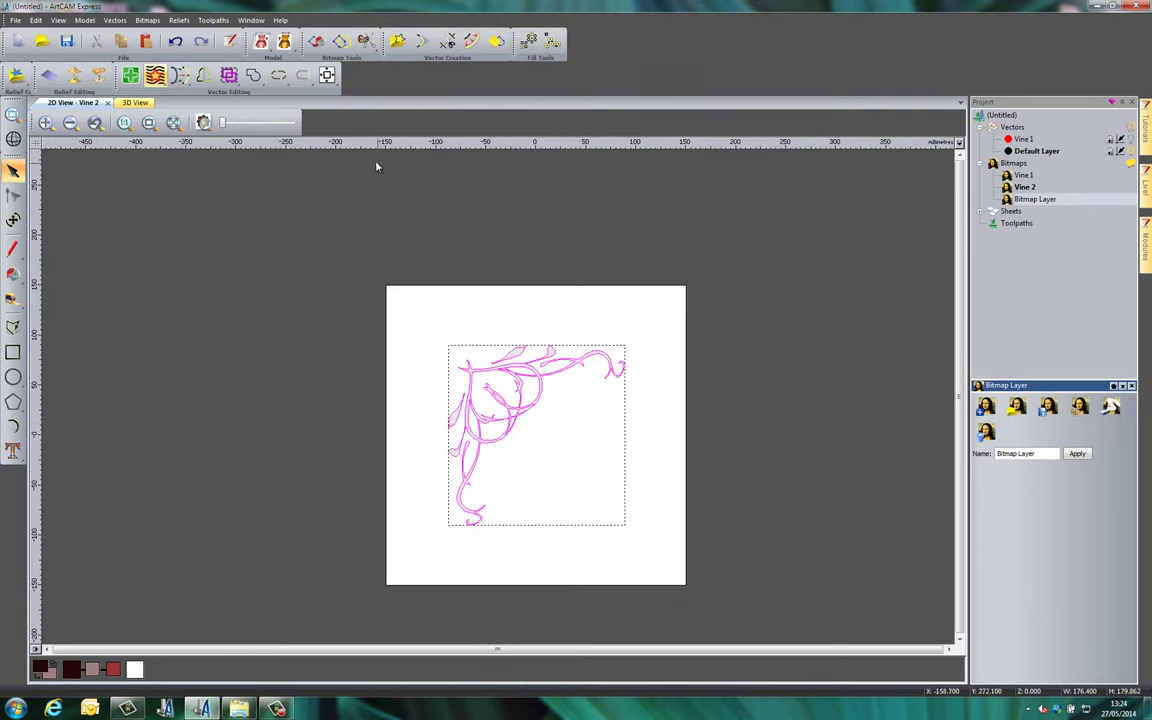
pyautogui.moveTo(222, 122); pyautogui.dragTo(300, 123)
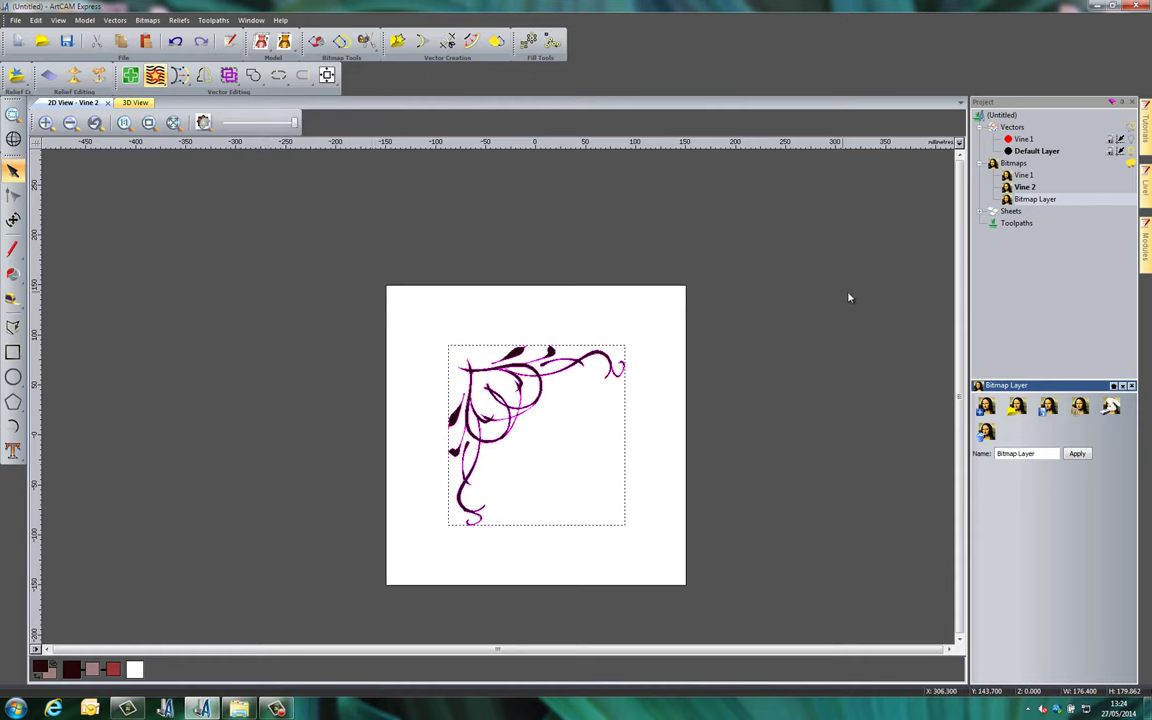
# Display the blank Bitmap Layer and move the vine vectors outside the model's upper-left corner.
pyautogui.click(1035, 200)
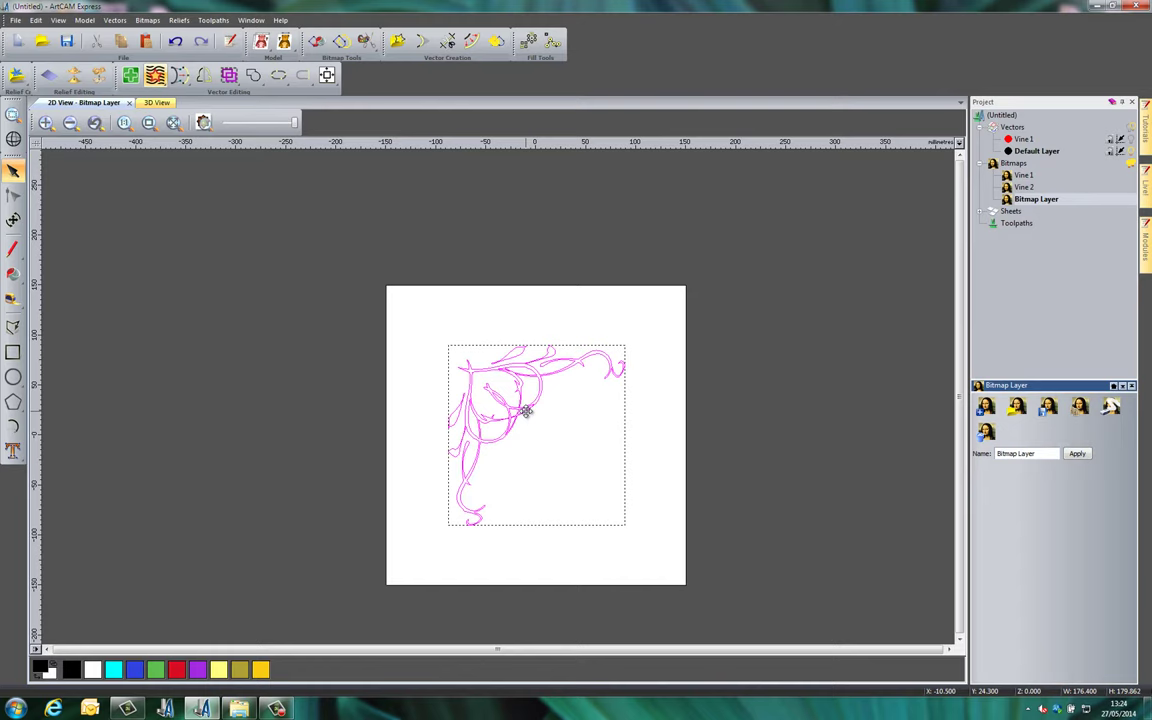
pyautogui.moveTo(526, 411); pyautogui.dragTo(249, 283)
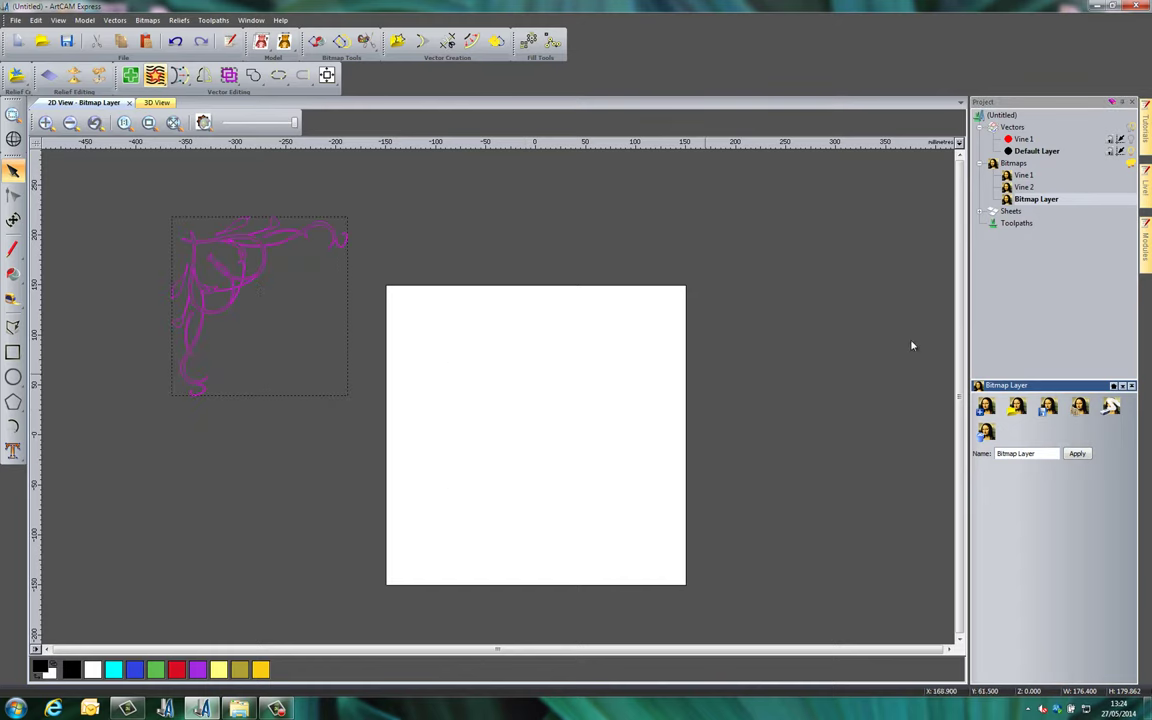
# Switch among the Vine 1, Vine 2 and blank bitmap layers to compare their contents.
pyautogui.click(1026, 186)
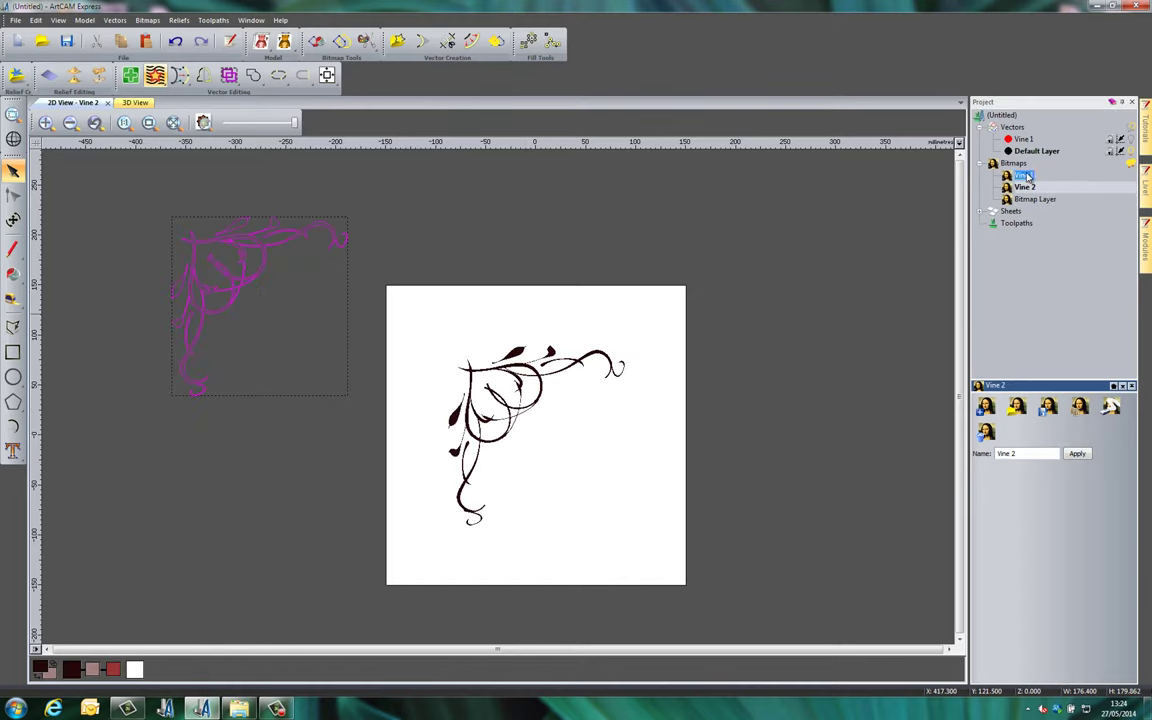
pyautogui.click(1024, 175)
pyautogui.click(1027, 187)
pyautogui.click(1025, 176)
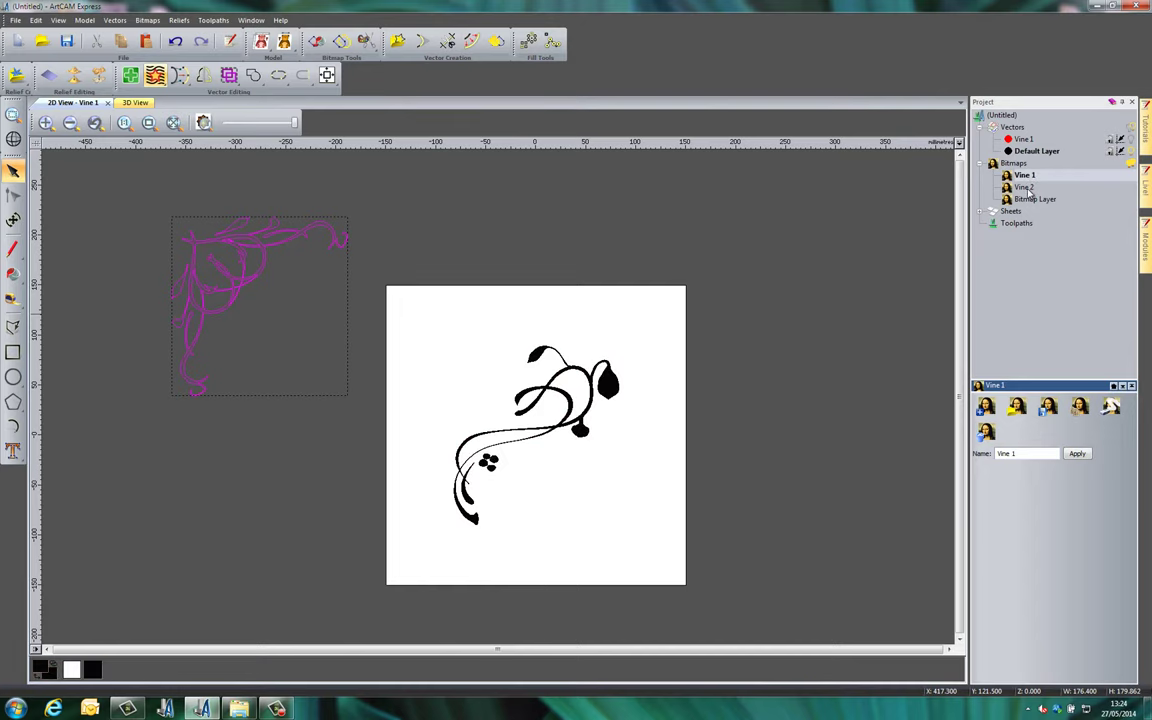
pyautogui.click(1027, 188)
pyautogui.click(1033, 199)
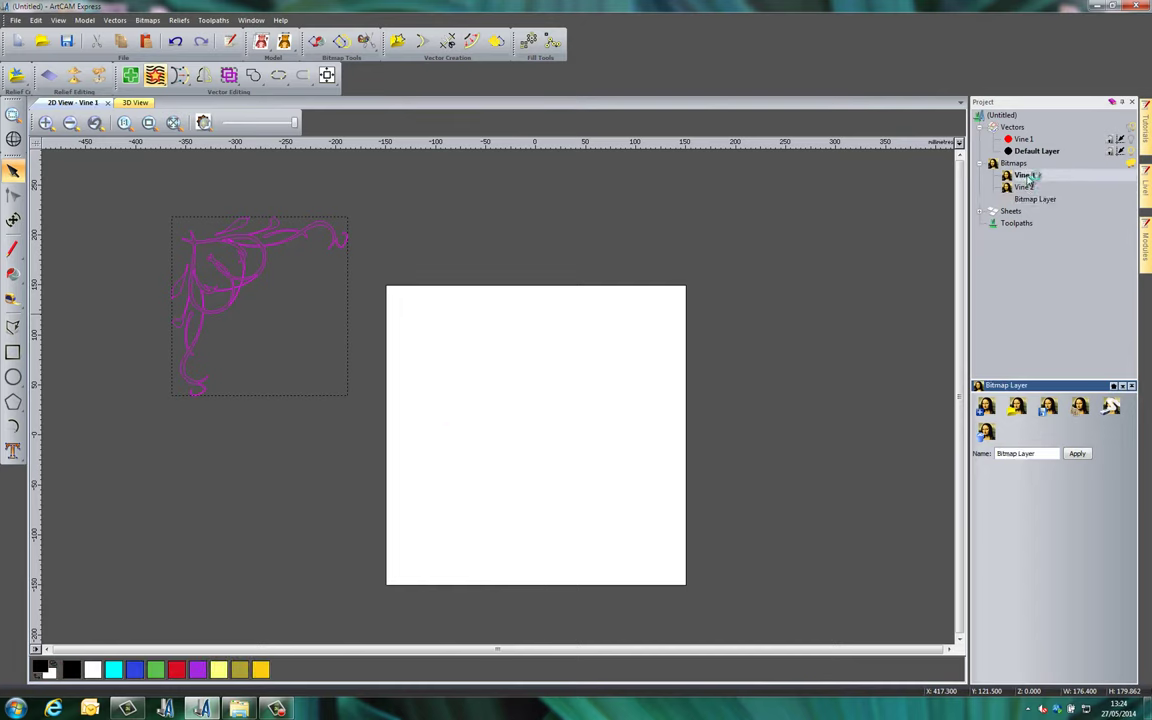
pyautogui.click(1027, 176)
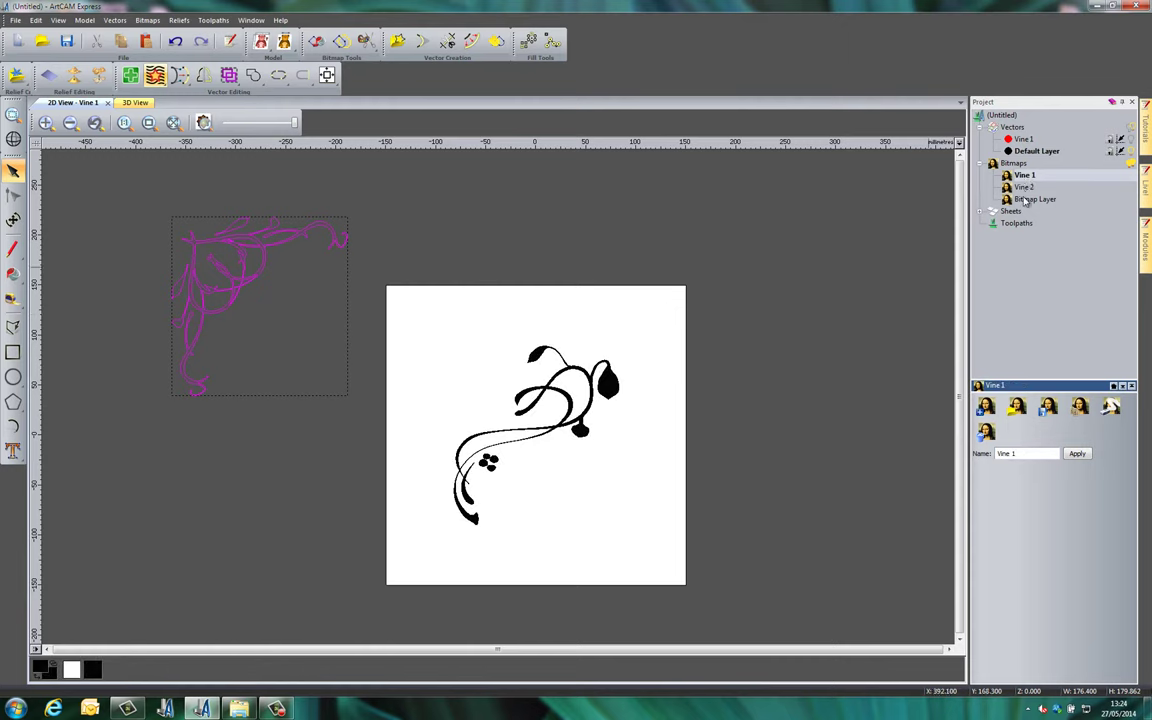
# Display the blank Bitmap Layer and centre the selected vine vectors in the model.
pyautogui.click(1030, 199)
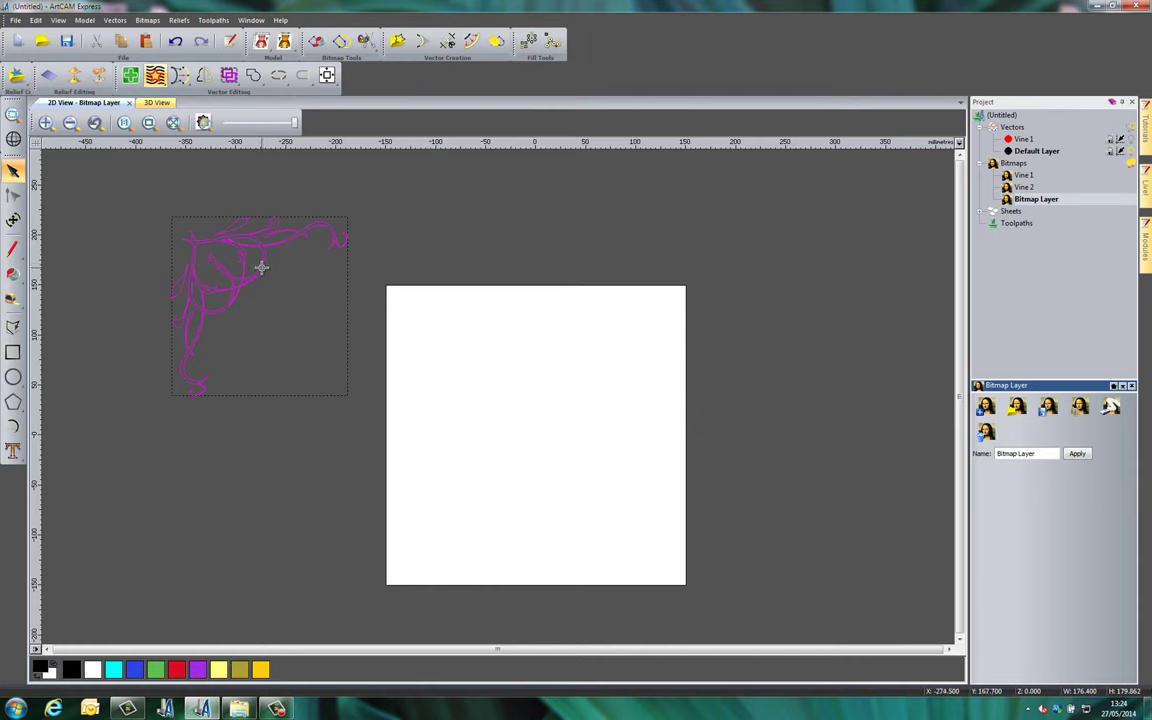
pyautogui.moveTo(260, 267); pyautogui.dragTo(536, 395)
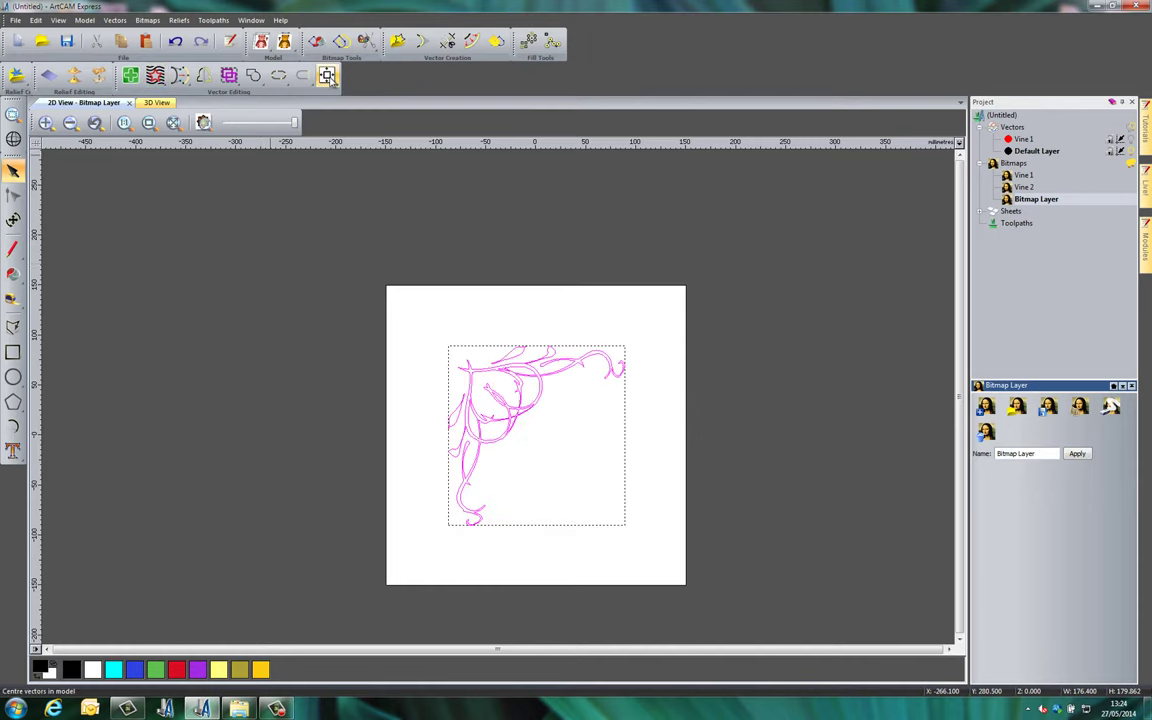
# Move the centred vine vectors to a new vector layer.
pyautogui.rightClick(542, 394)
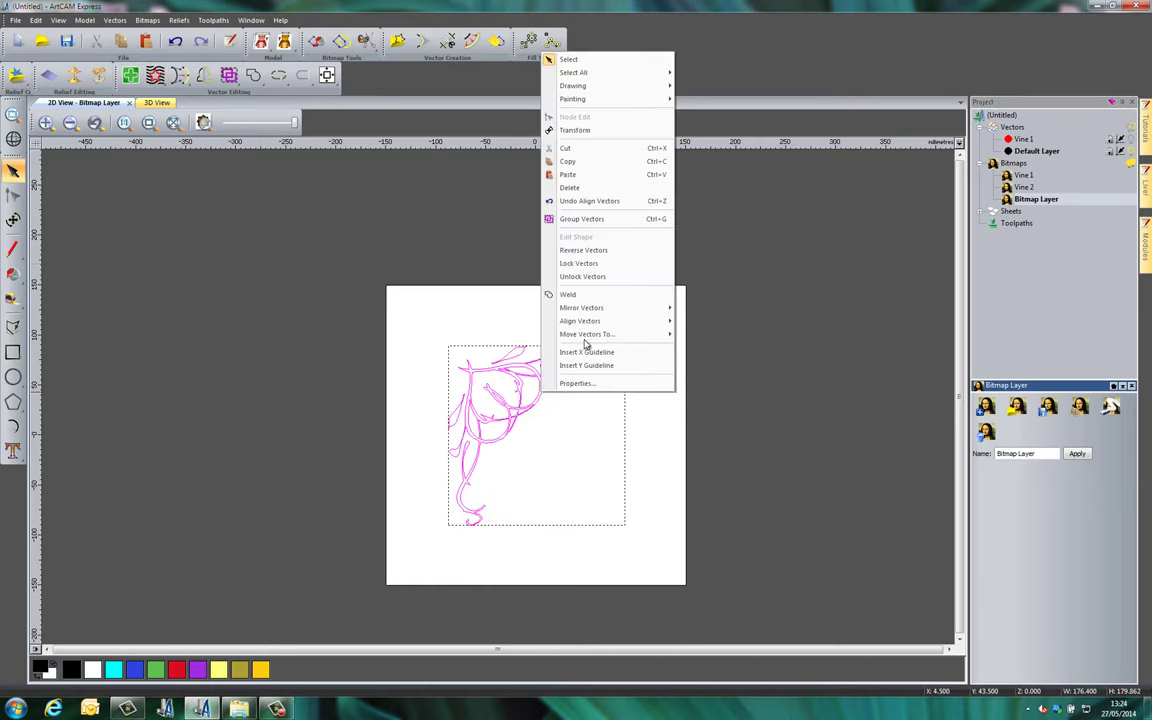
pyautogui.moveTo(612, 334)
pyautogui.click(701, 340)
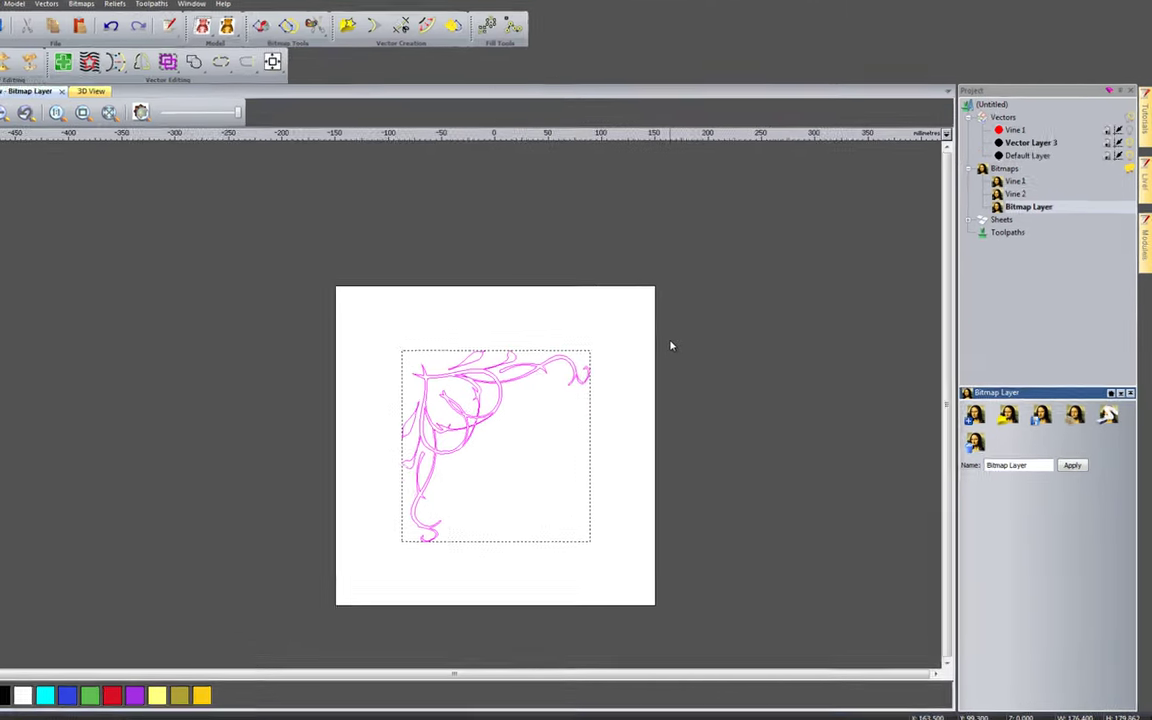
# Rename the new vector layer as Vine 2.
pyautogui.rightClick(1040, 153)
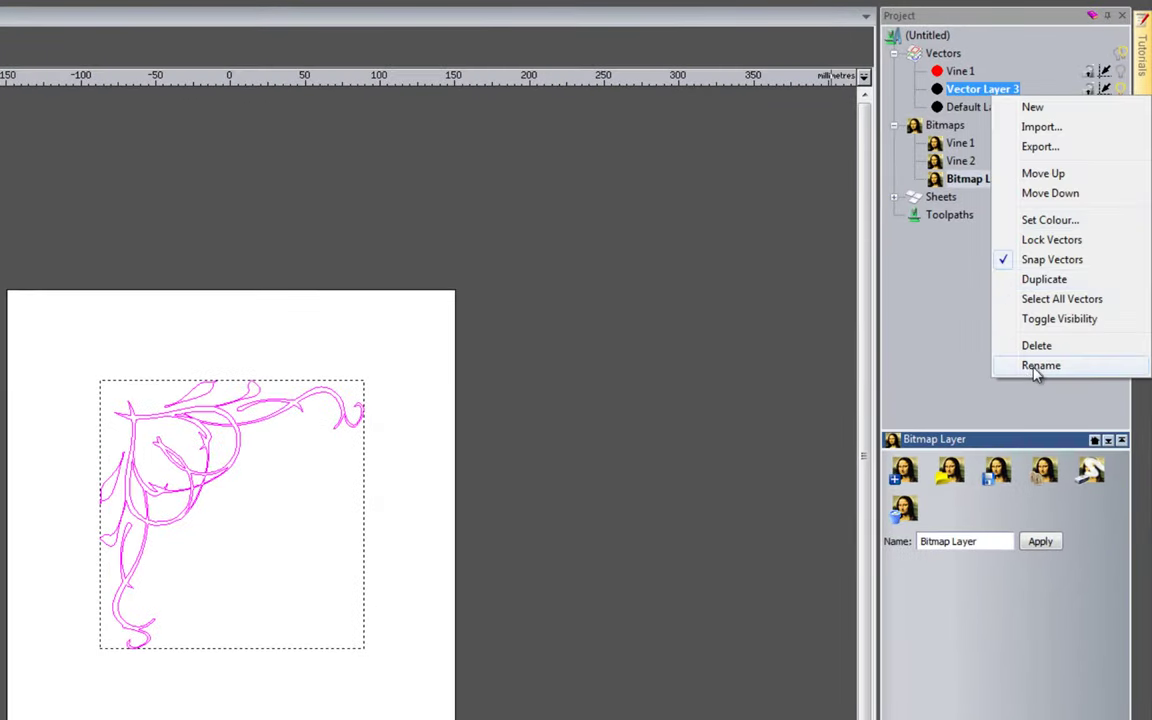
pyautogui.click(1038, 367)
pyautogui.write('Vine 2')
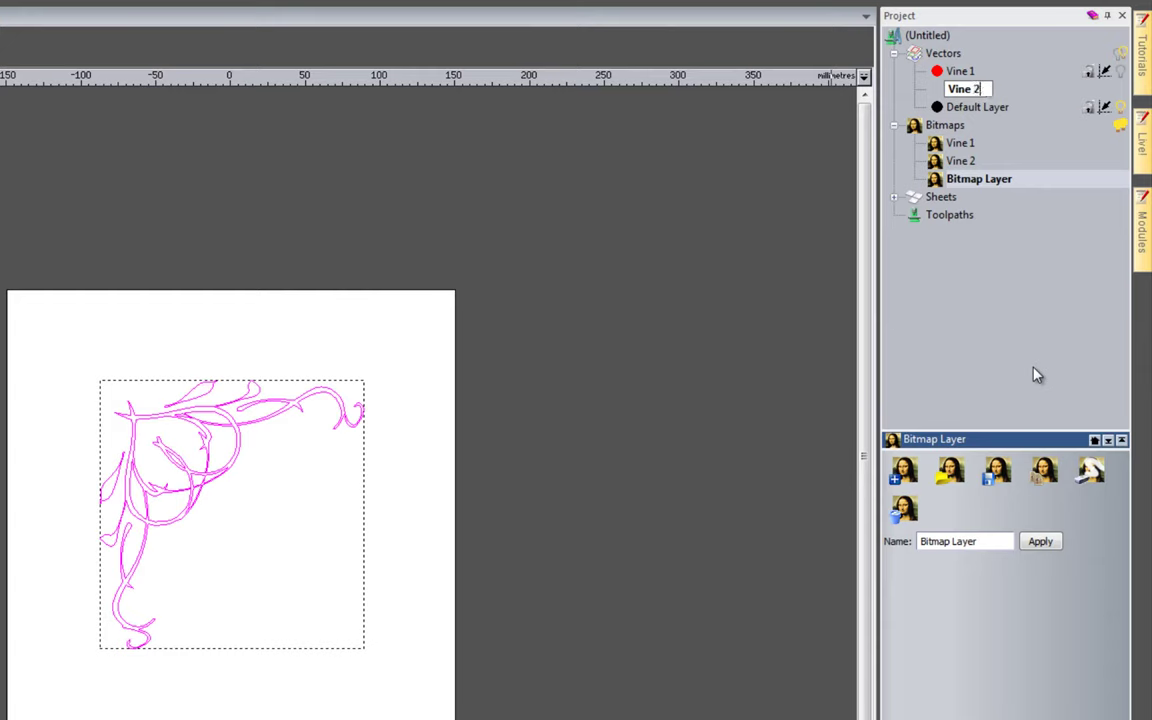
pyautogui.press('Return')
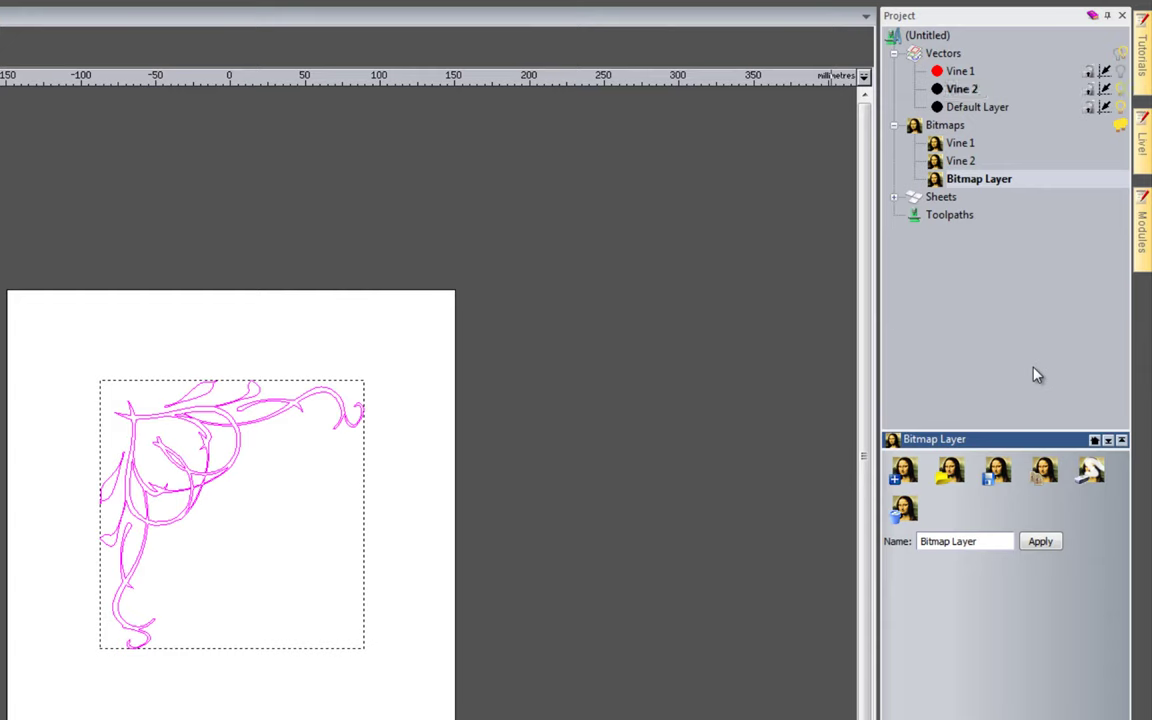
# Change the Vine 2 vector layer's colour from the basic colours to pure blue (Red 0, Green 0, Blue 255).
pyautogui.click(937, 89)
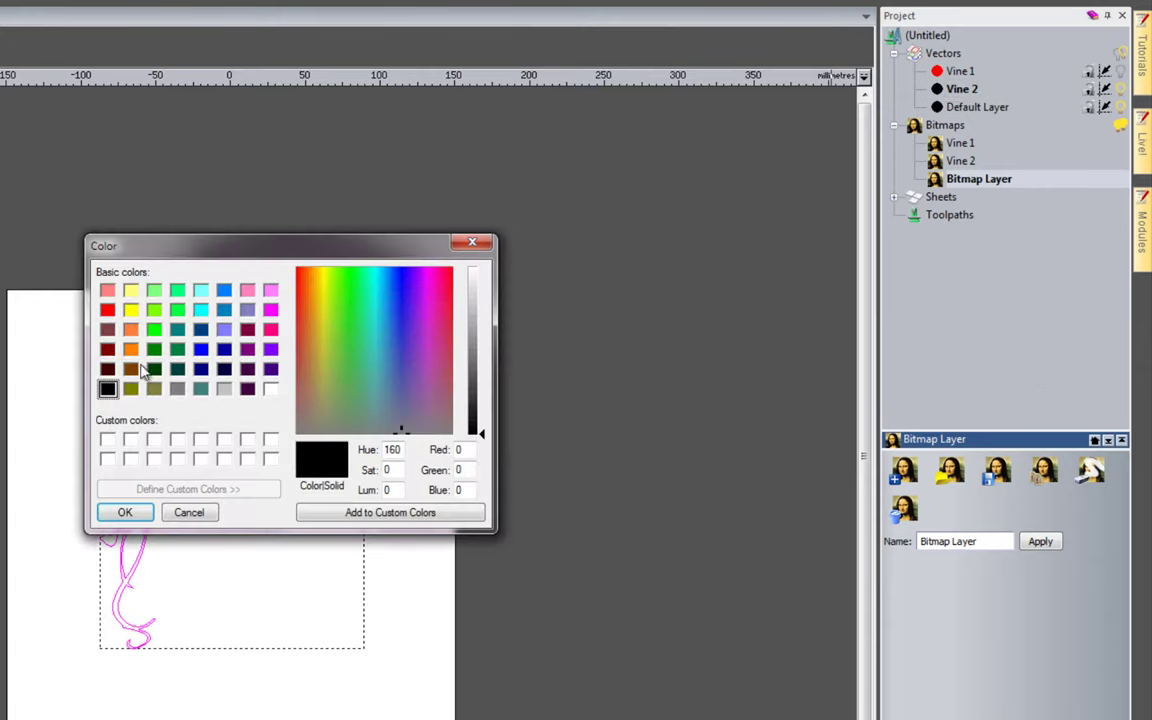
pyautogui.click(200, 349)
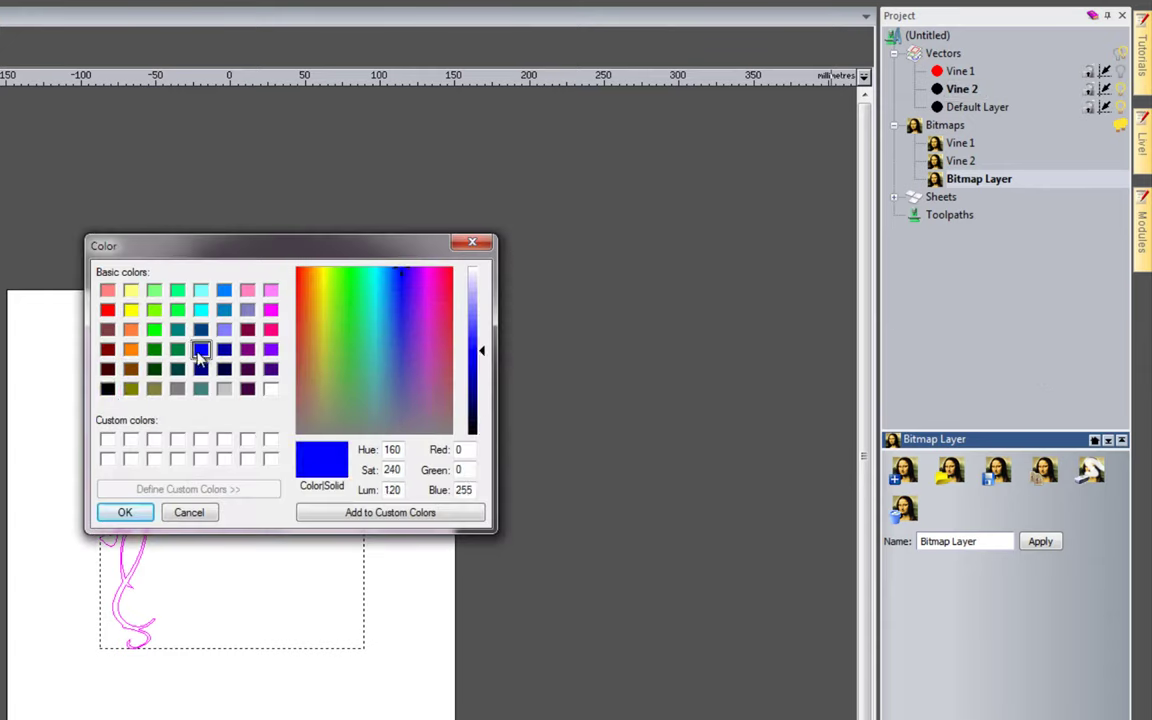
pyautogui.click(122, 512)
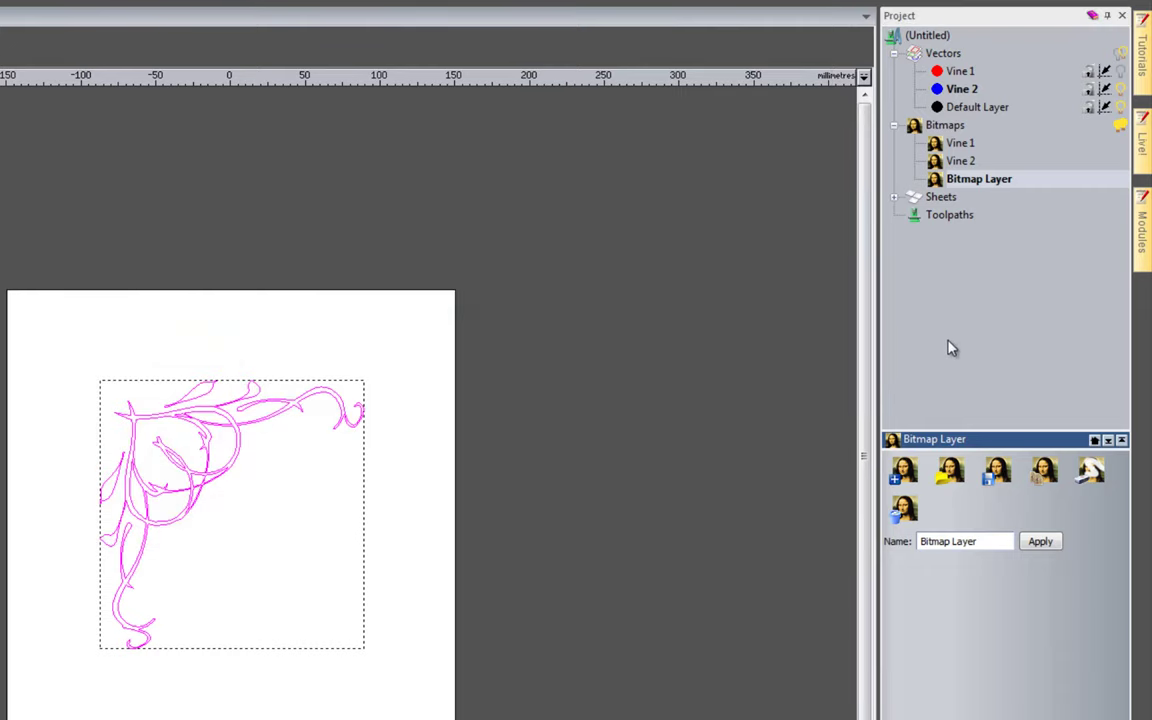
# Toggle the visibility of the Vine 2 and Vine 1 vector layers to compare their outlines, leaving only the Vine 2 vines displayed.
pyautogui.click(1119, 90)
pyautogui.click(1119, 90)
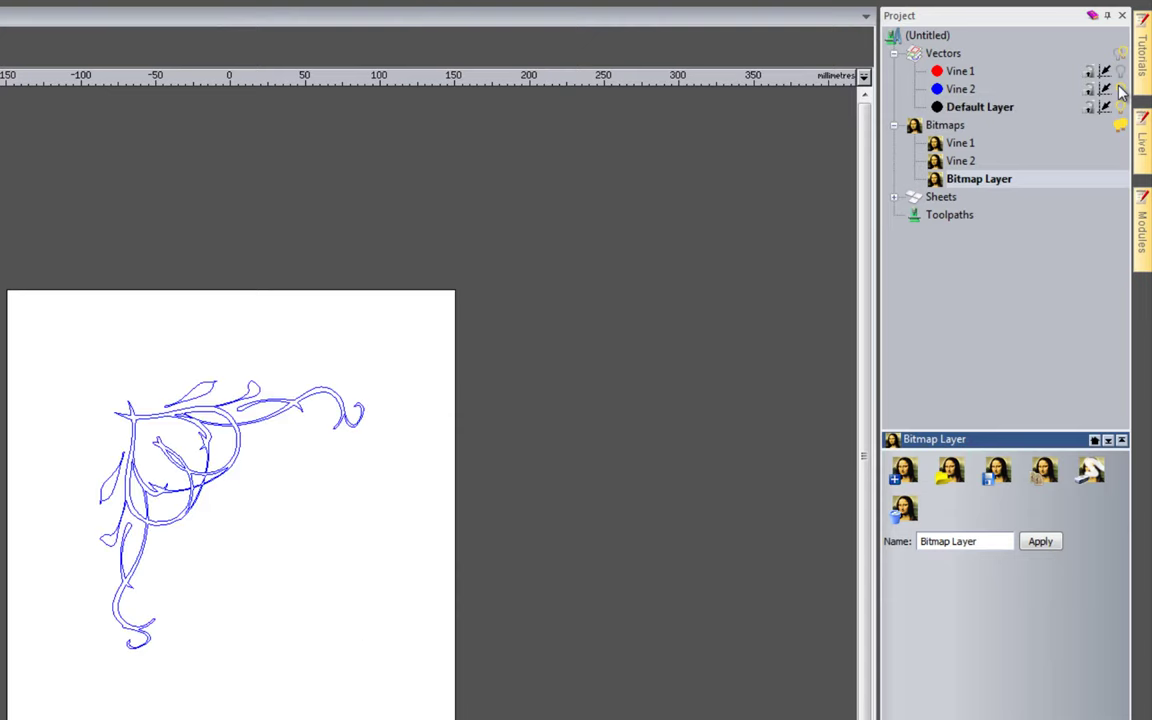
pyautogui.click(1119, 90)
pyautogui.click(1119, 90)
pyautogui.click(1120, 74)
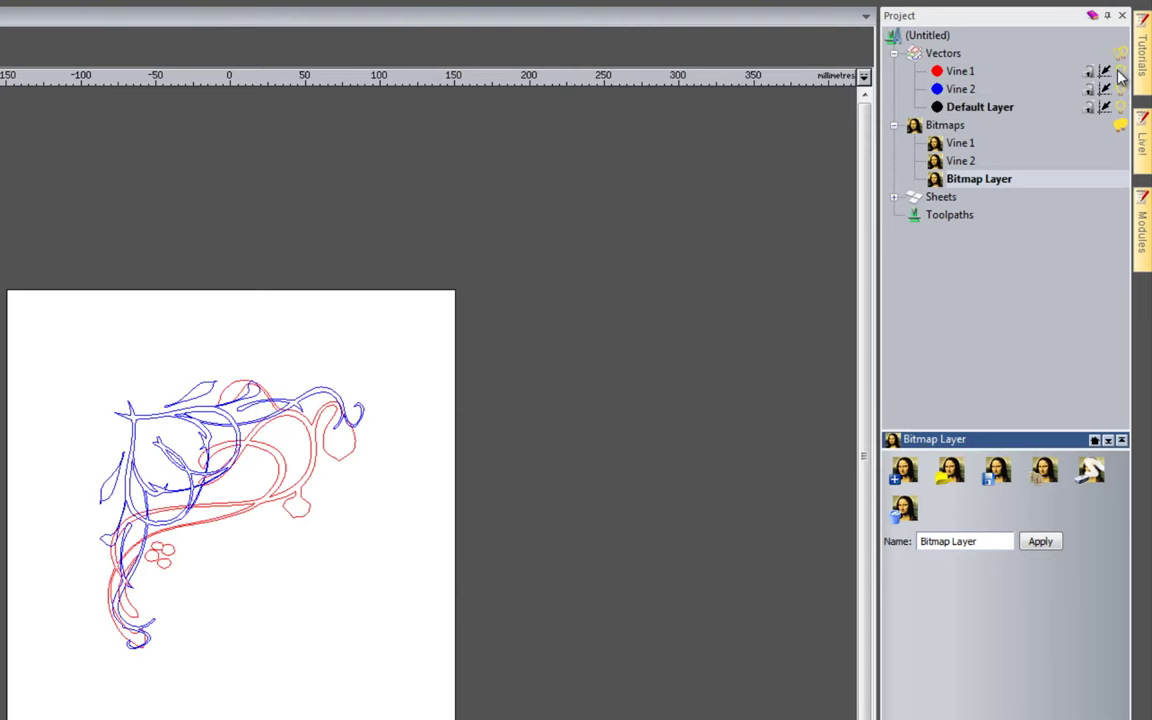
pyautogui.click(1120, 74)
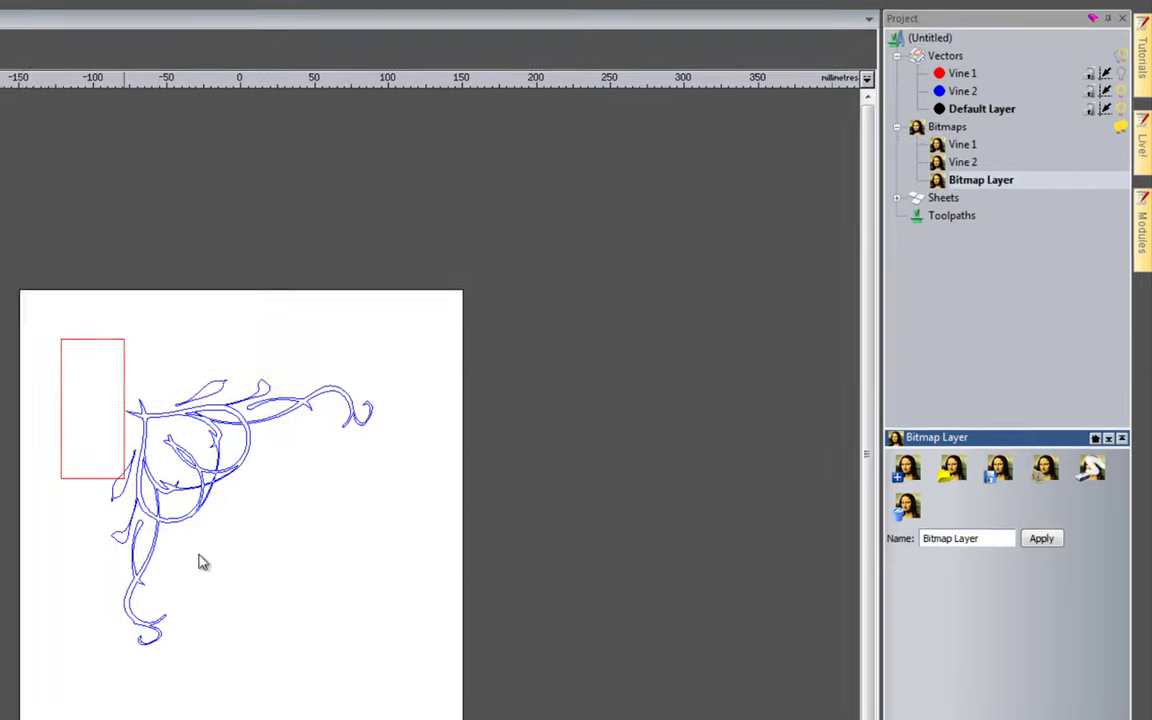
# Move the Vine 2 vectors into the upper-left corner of the model and mirror a copy horizontally across the model.
pyautogui.moveTo(200, 562); pyautogui.dragTo(496, 675)
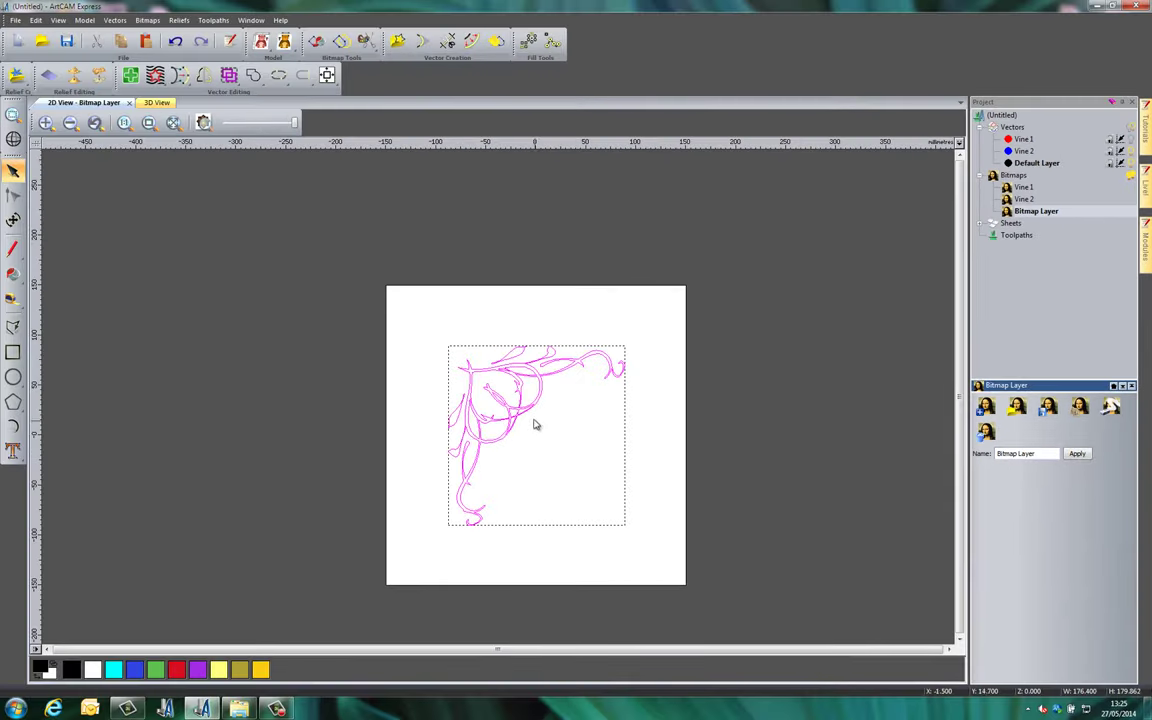
pyautogui.moveTo(520, 412); pyautogui.dragTo(465, 358)
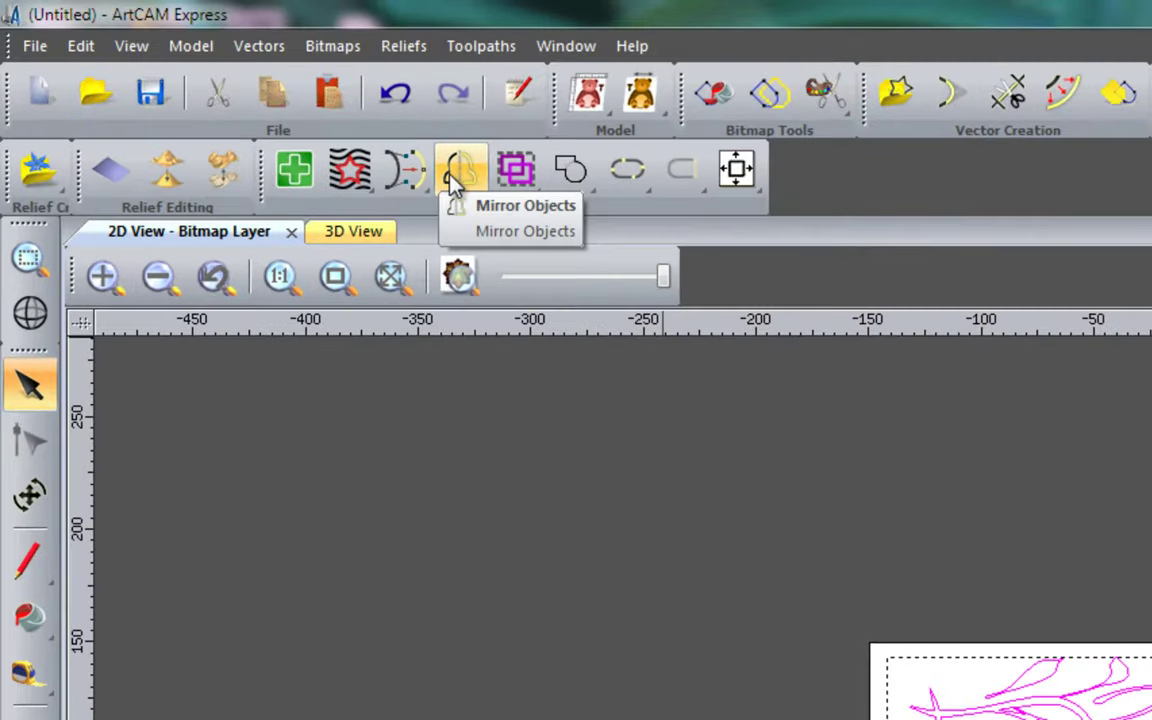
pyautogui.click(441, 166)
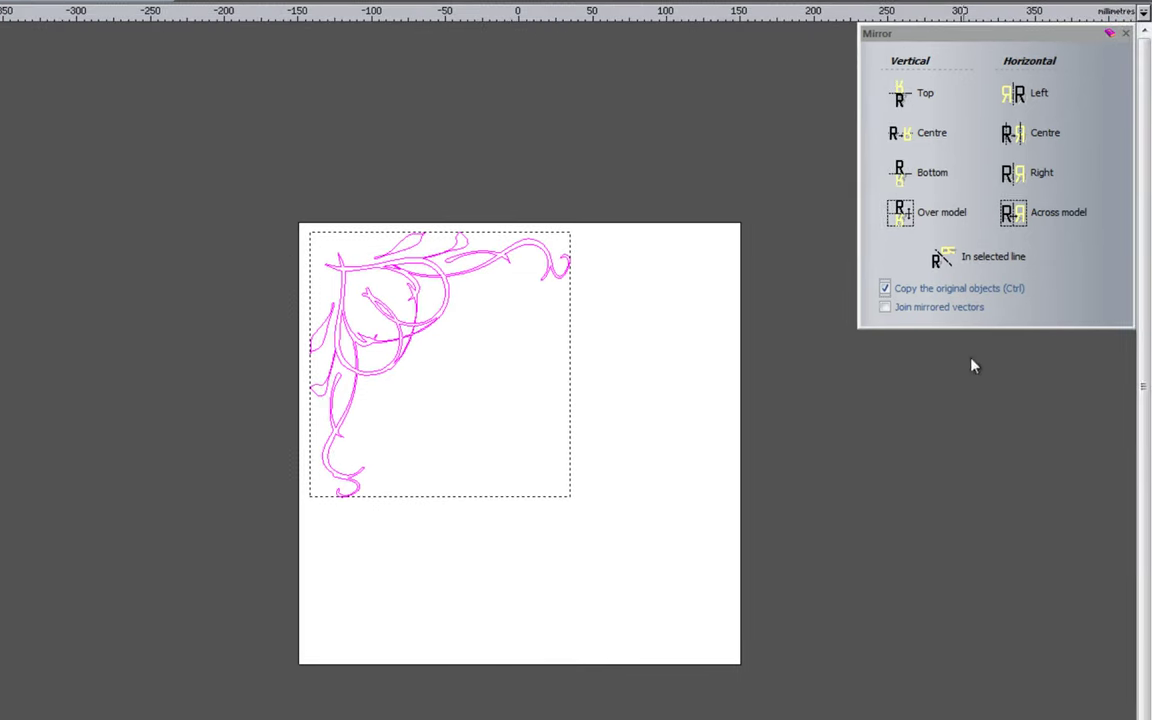
pyautogui.click(1019, 224)
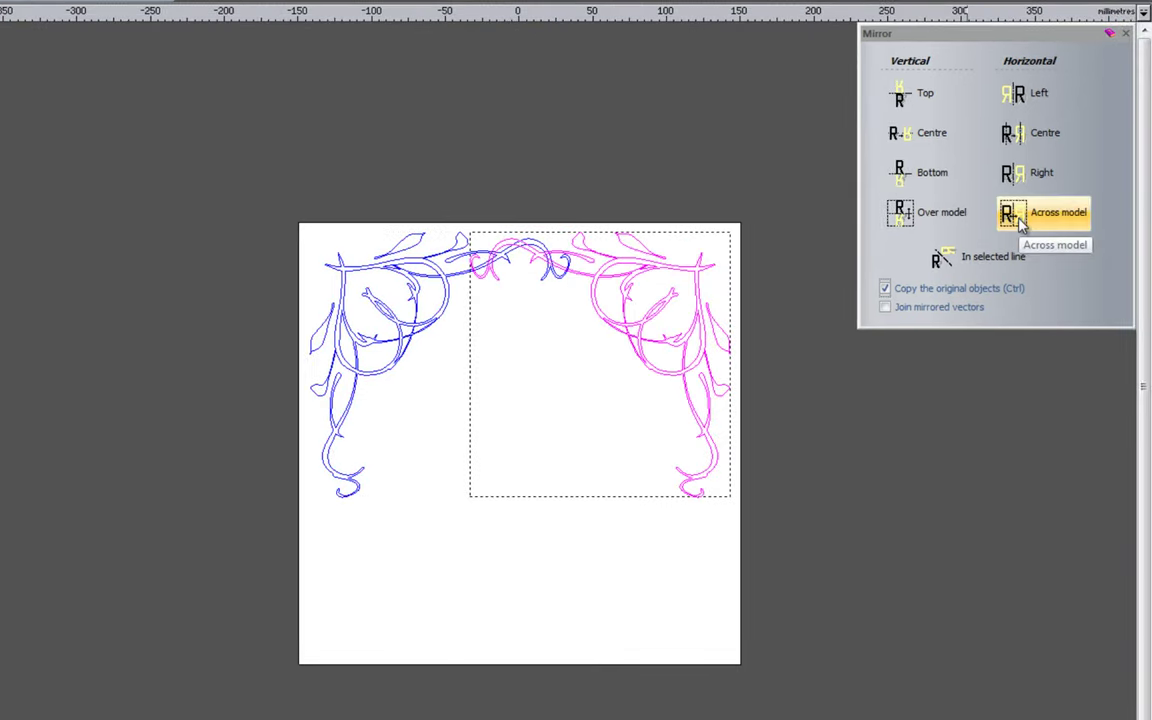
# Mirror a copy of both upper vines vertically over the model to complete the square border.
pyautogui.hotkey('ctrl', 'a')
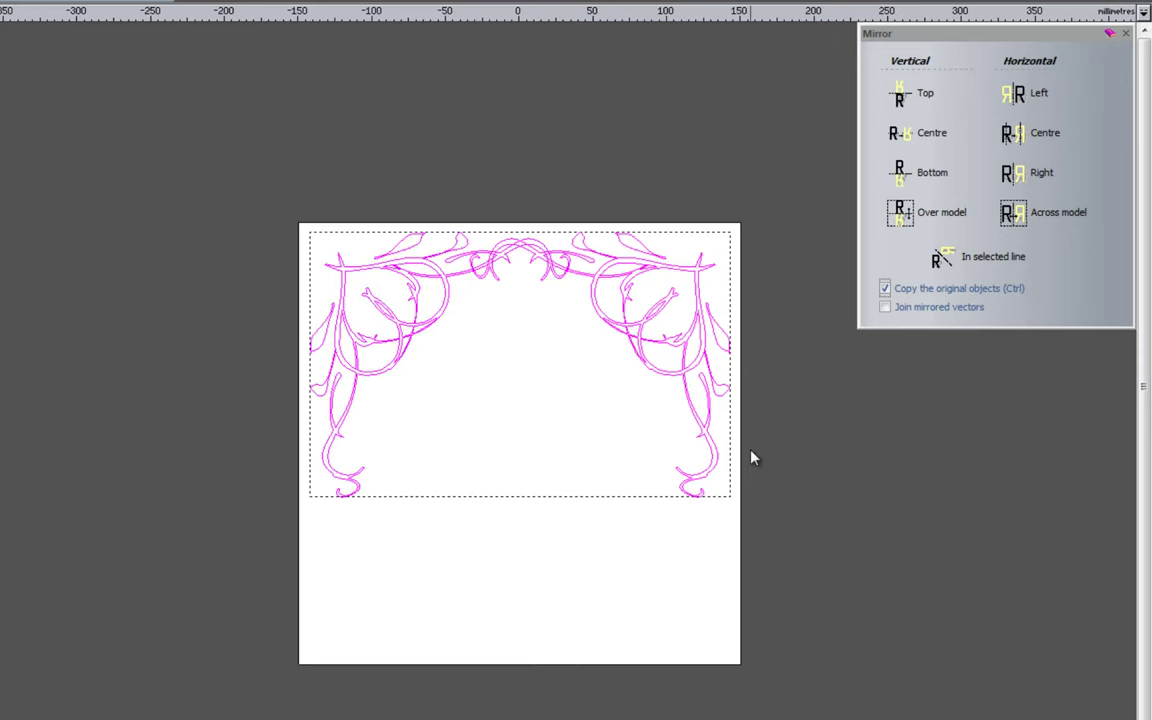
pyautogui.click(912, 218)
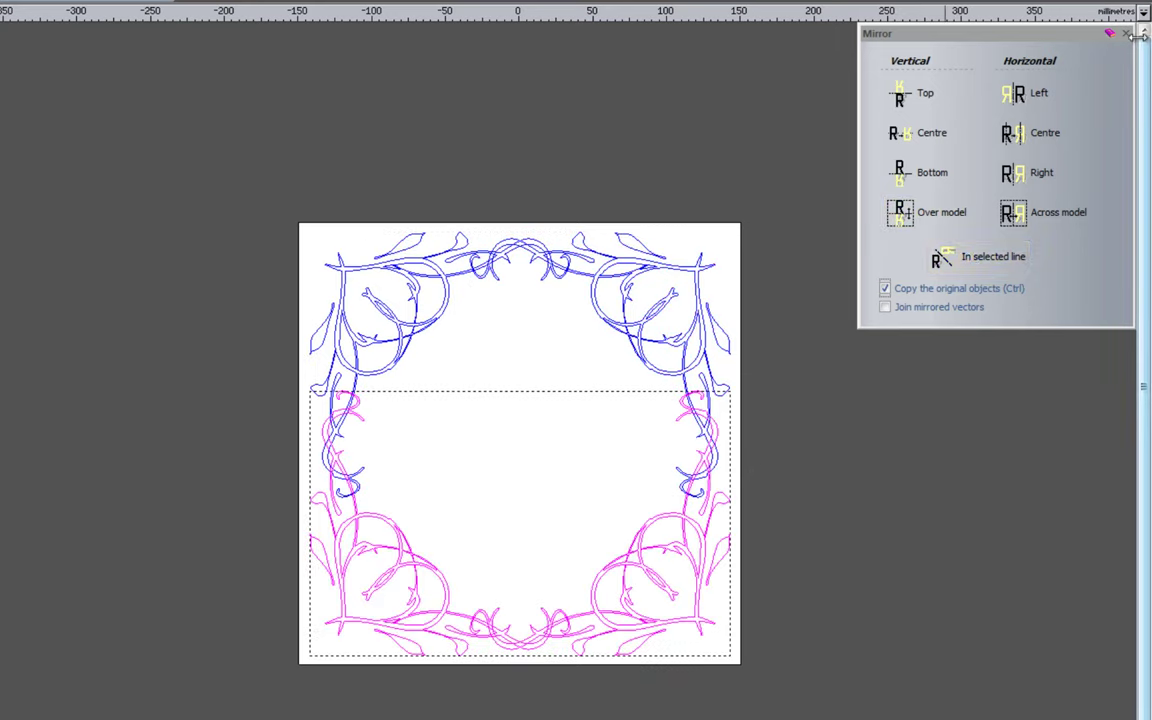
pyautogui.click(815, 523)
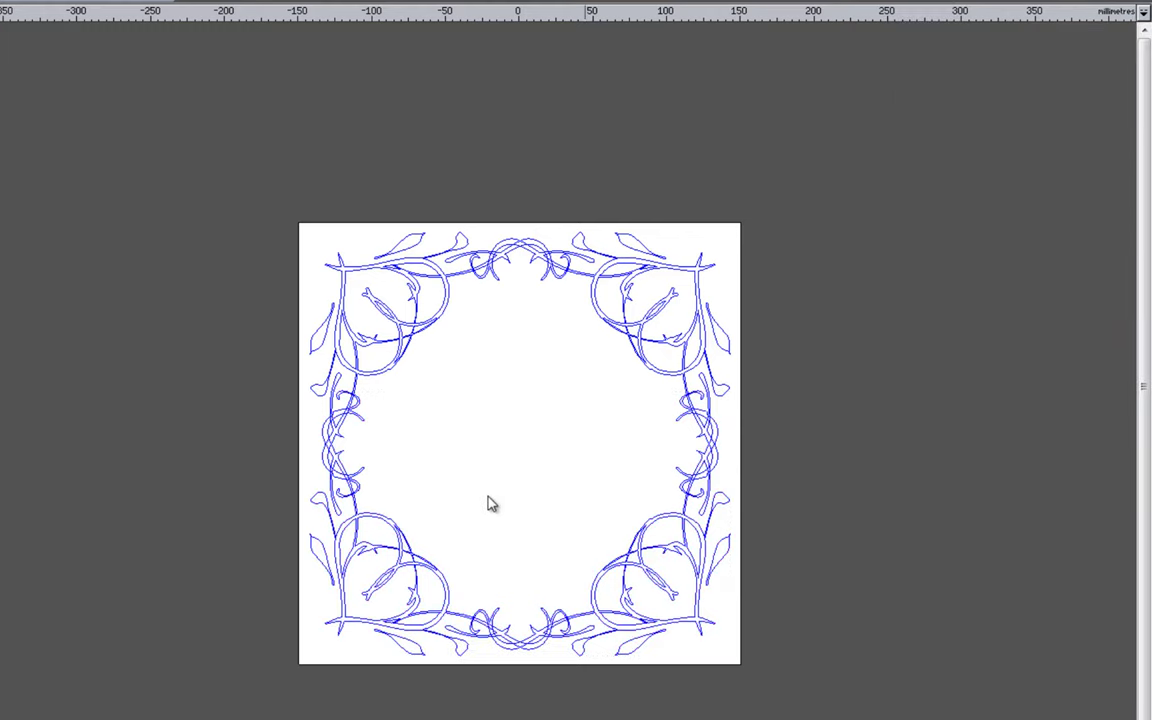
# Examine where the upper and lower vine outlines cross along the left side of the border.
pyautogui.scroll(2, 490, 515)
pyautogui.scroll(-2, 530, 518)
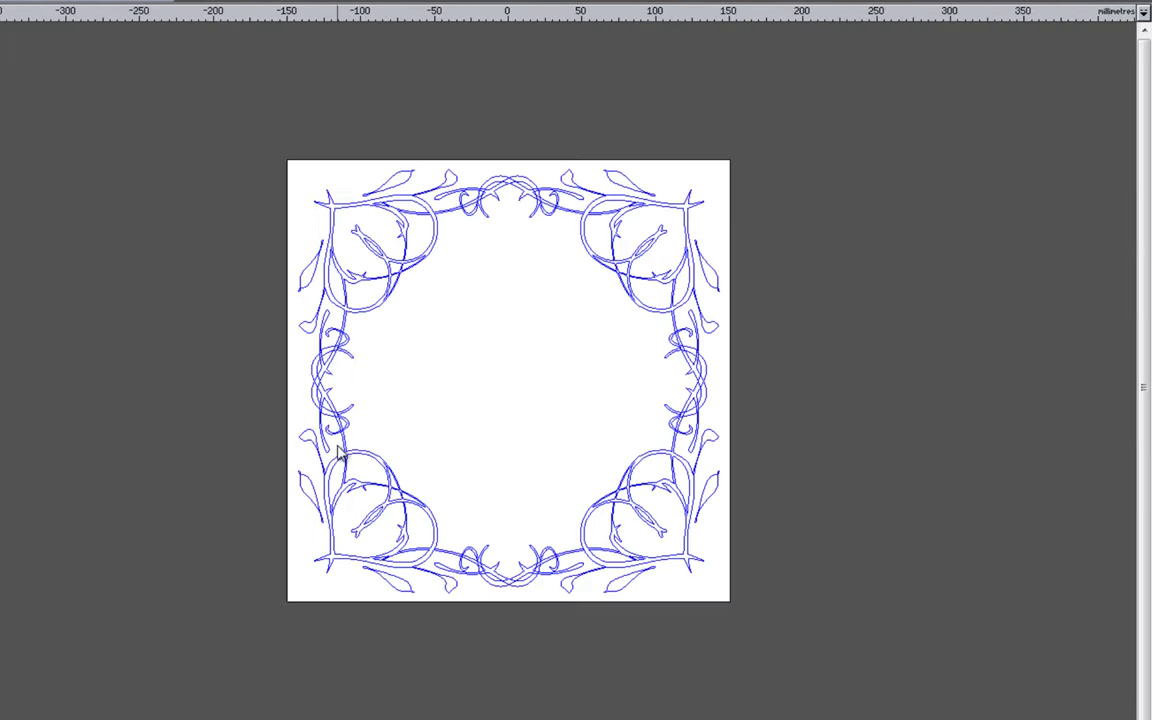
pyautogui.scroll(2, 310, 374)
pyautogui.scroll(2, 326, 390)
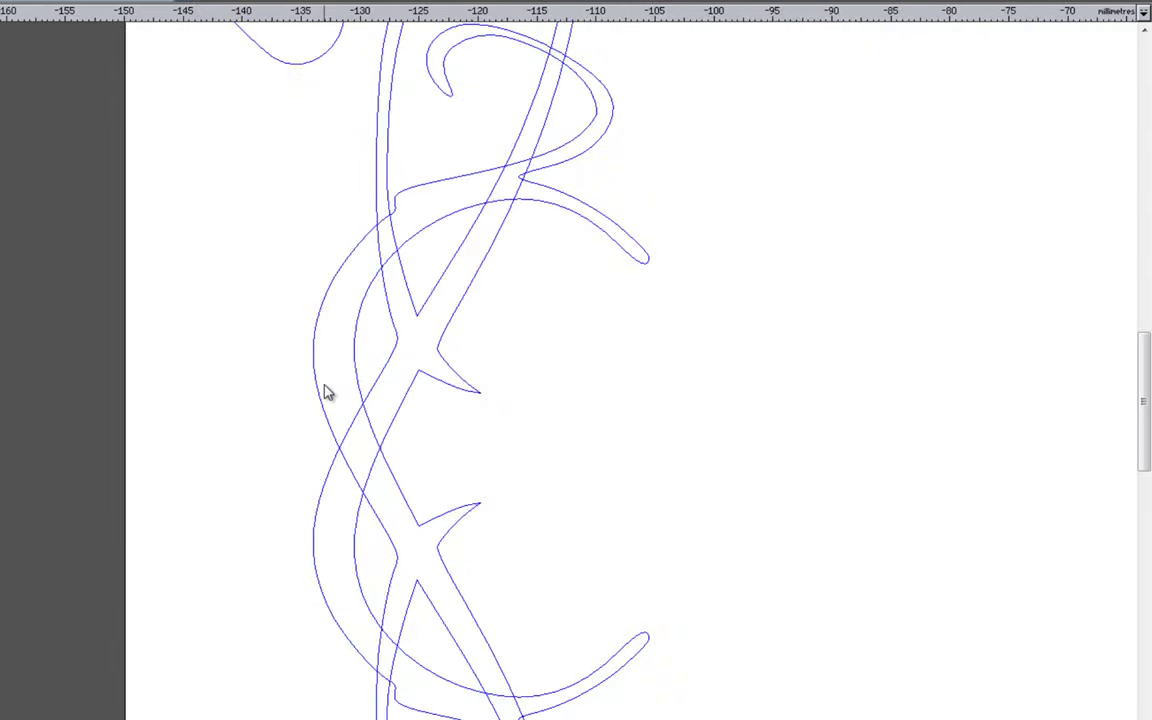
pyautogui.click(373, 428)
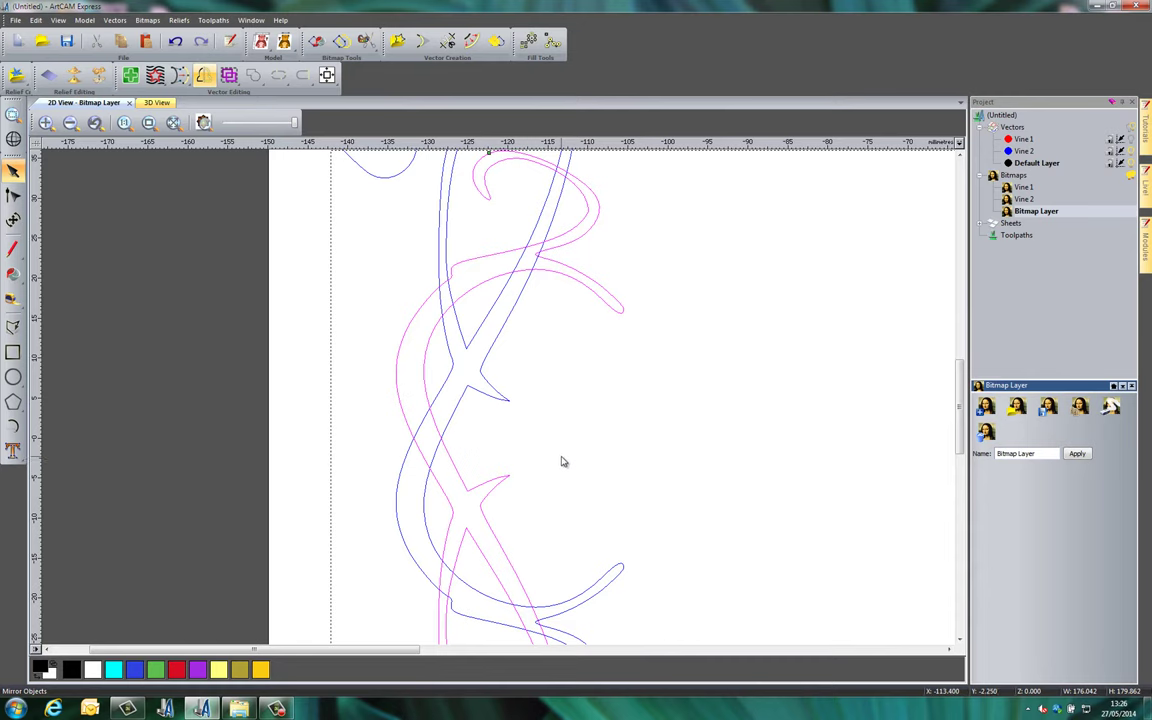
pyautogui.scroll(-5, 564, 463)
pyautogui.scroll(1, 566, 416)
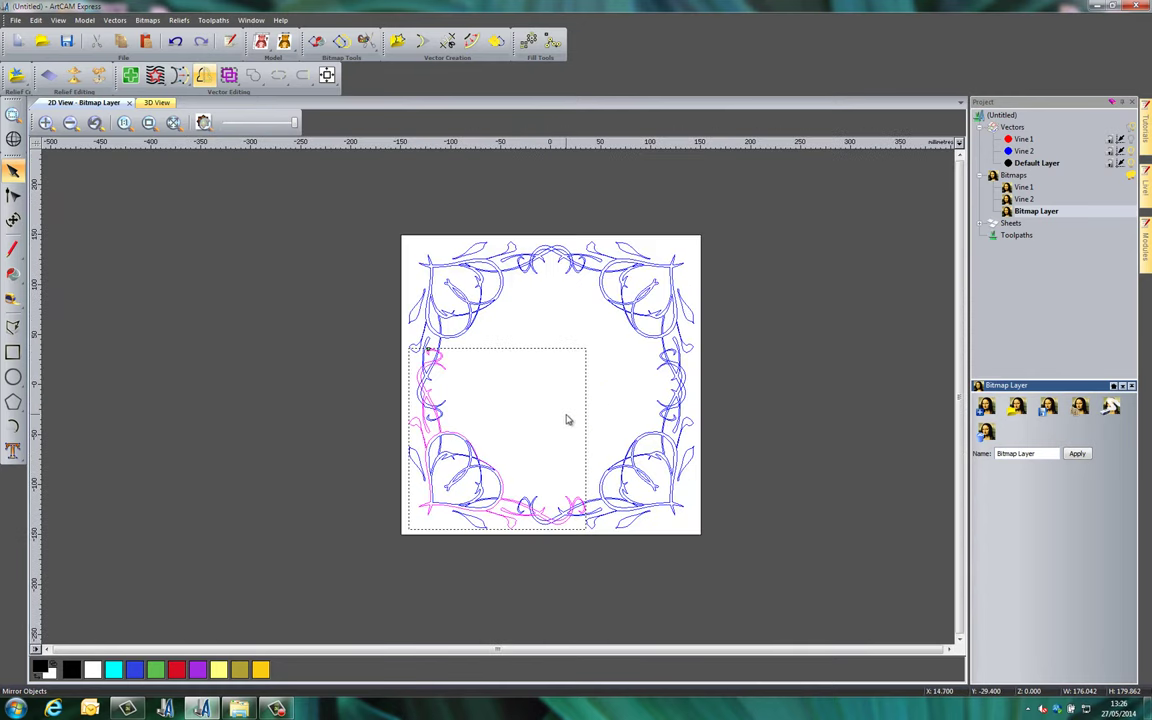
pyautogui.click(549, 384)
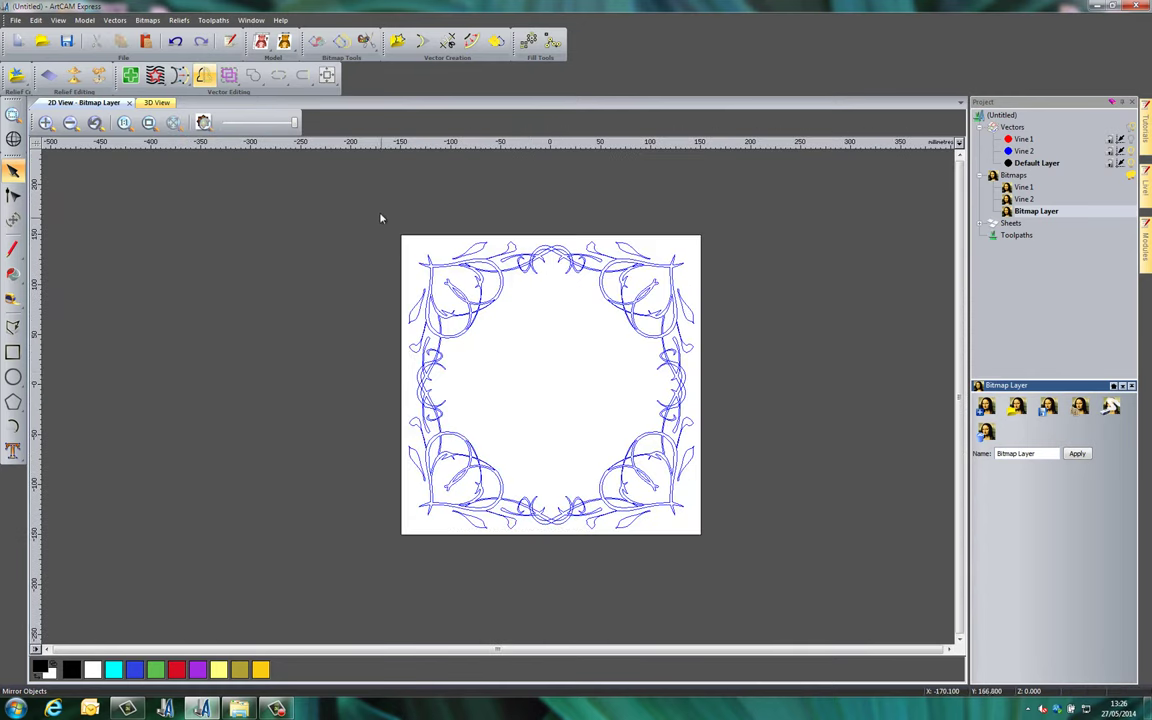
# Select the overlapping main vine outlines from all four corners of the border together.
pyautogui.scroll(3, 466, 407)
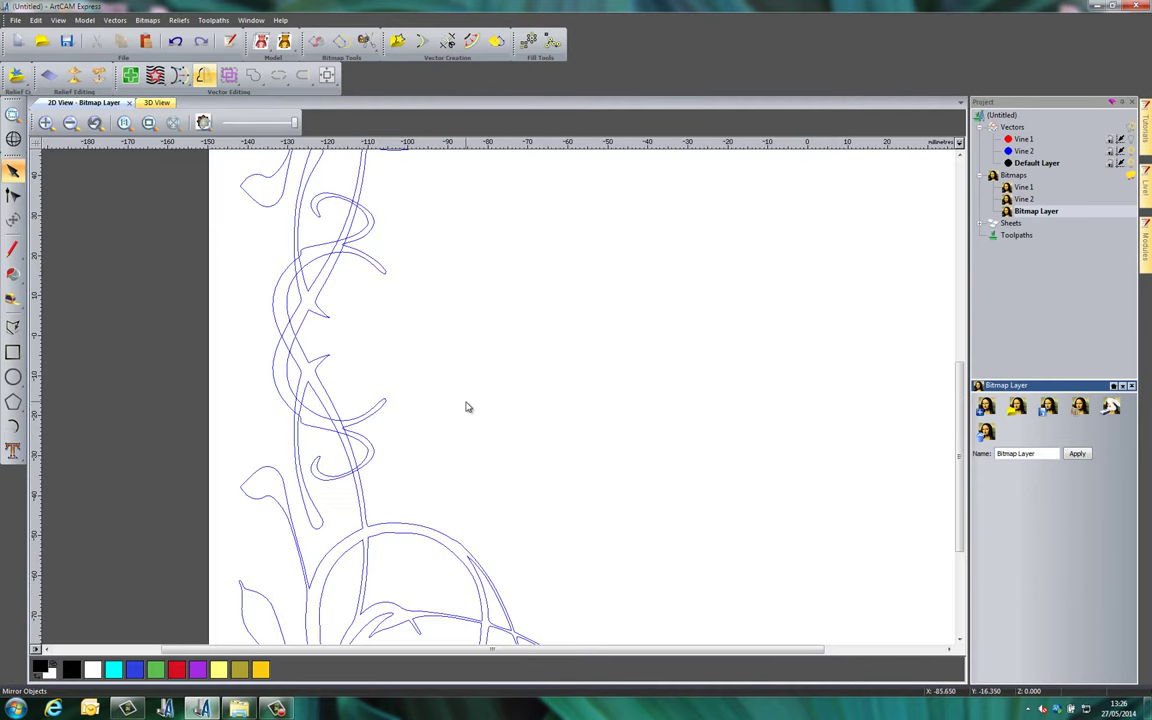
pyautogui.click(362, 482)
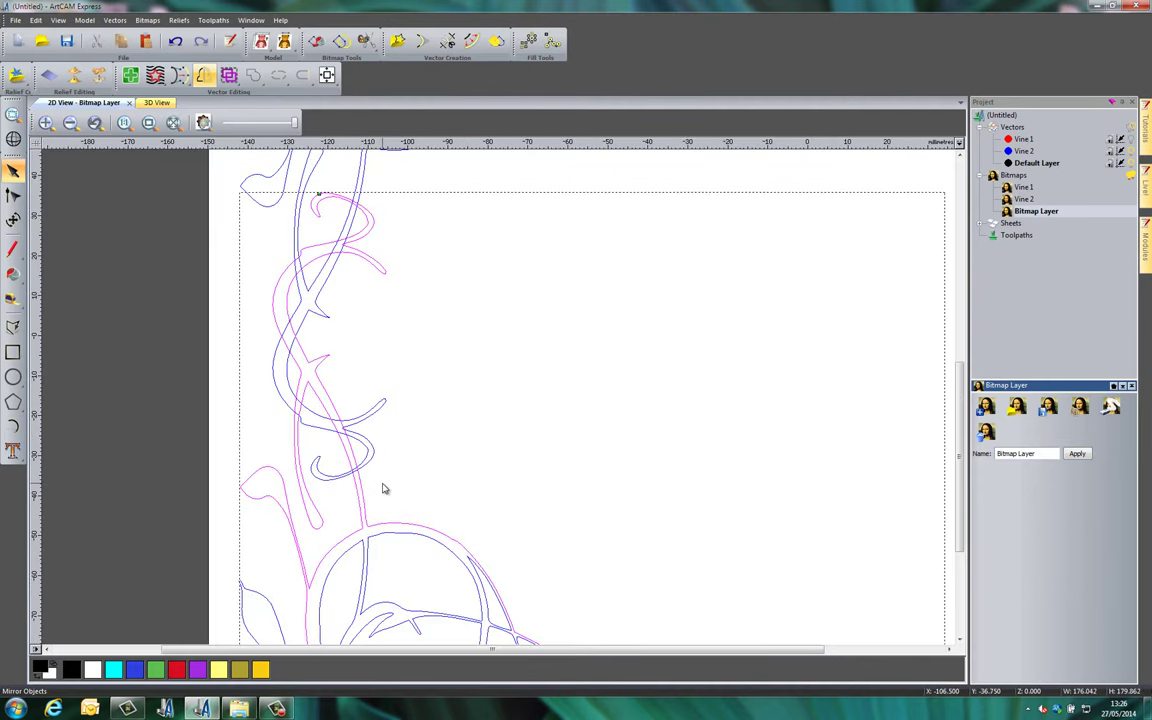
pyautogui.keyDown('shift'); pyautogui.click(321, 300); pyautogui.keyUp('shift')
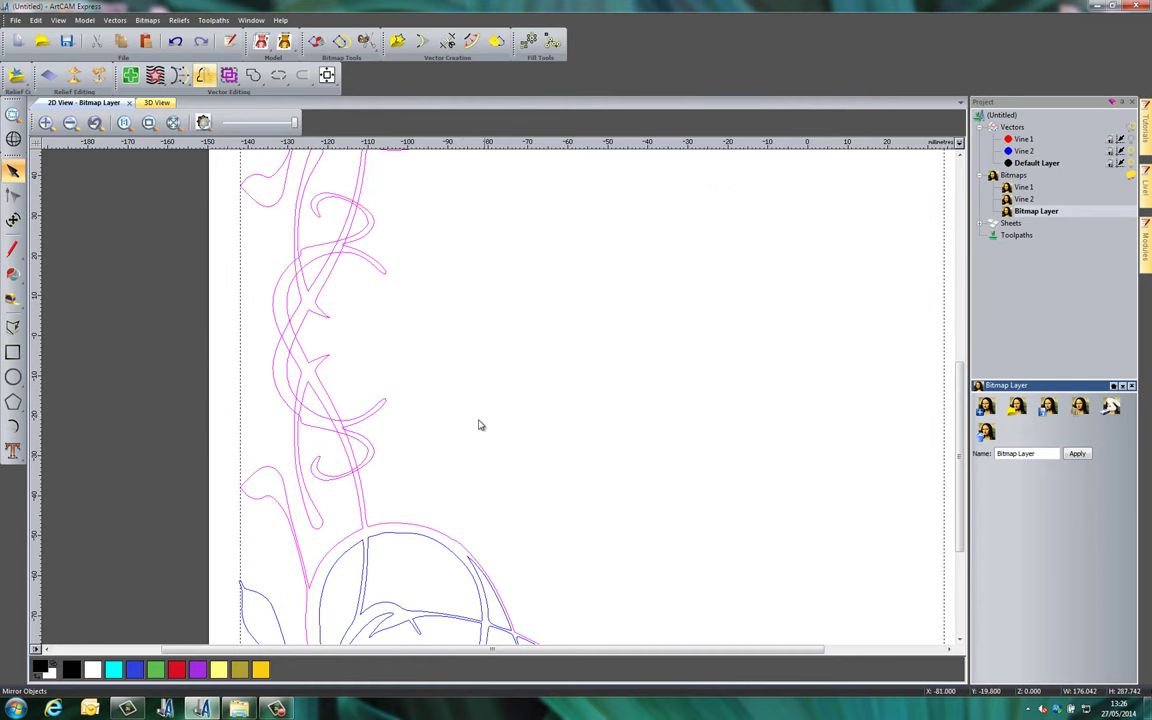
pyautogui.scroll(-2, 478, 422)
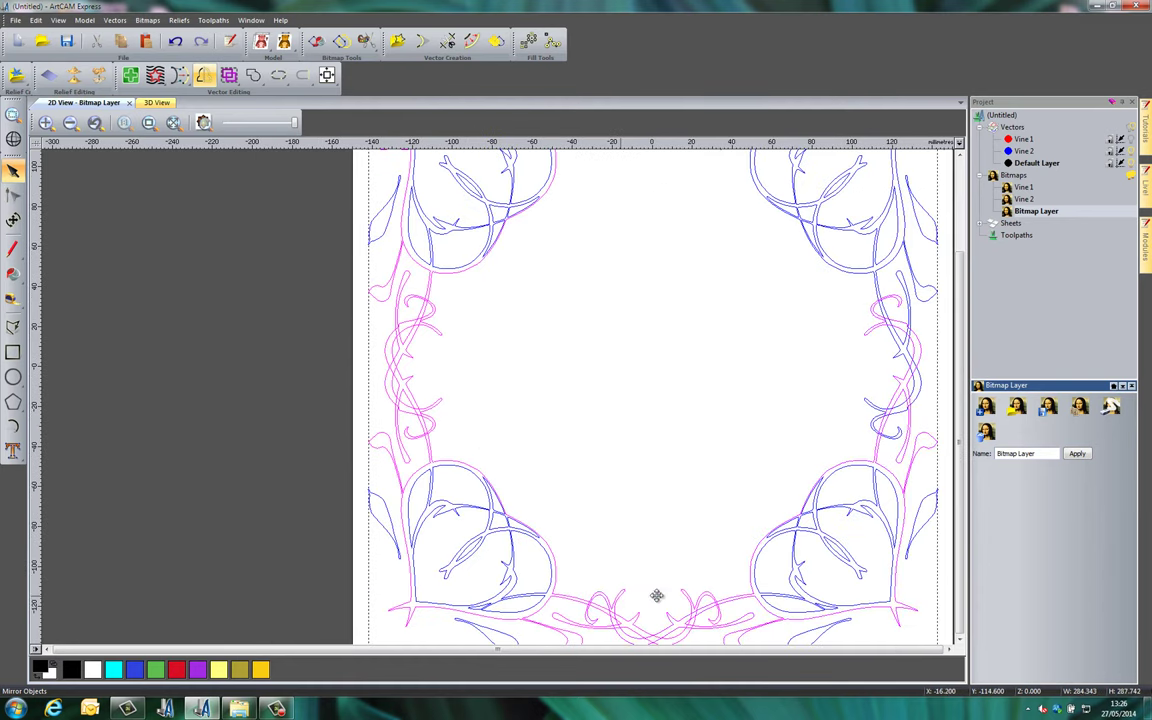
pyautogui.keyDown('shift'); pyautogui.click(872, 403); pyautogui.keyUp('shift')
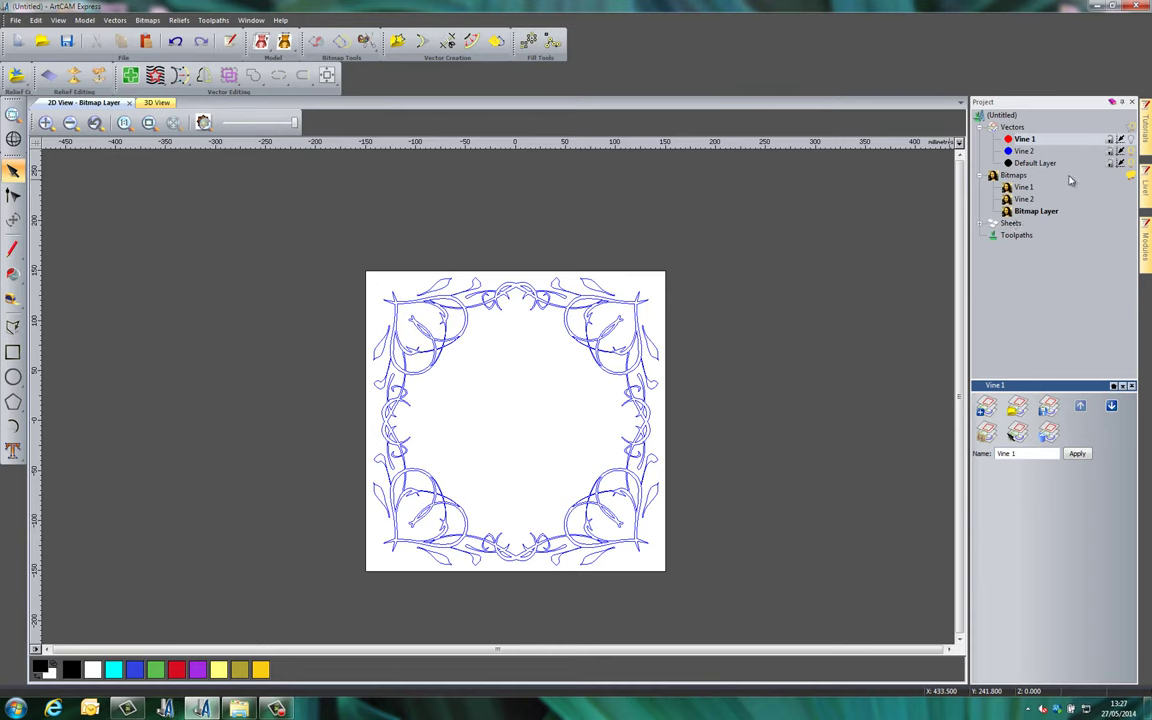
# With Vine 1 shown and Vine 2 hidden, shrink the Vine 1 vectors to about 75 by 81 mm and rotate them about 36 degrees clockwise.
pyautogui.click(1128, 140)
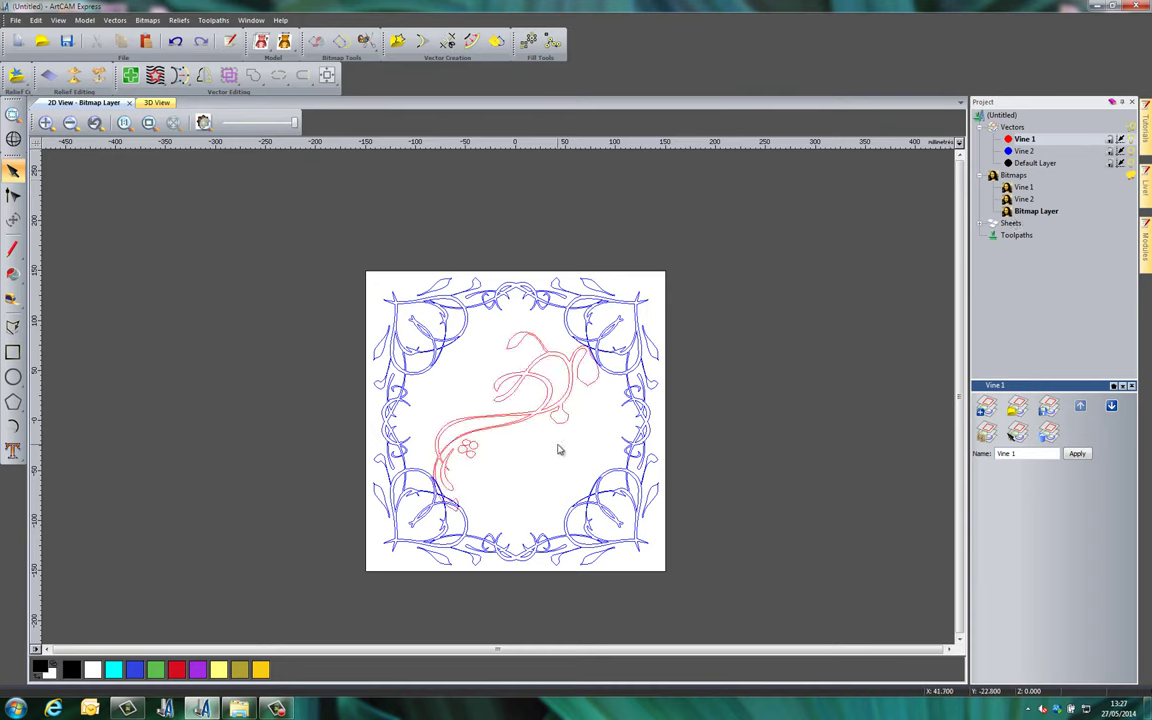
pyautogui.click(1128, 151)
pyautogui.moveTo(390, 303); pyautogui.dragTo(650, 543)
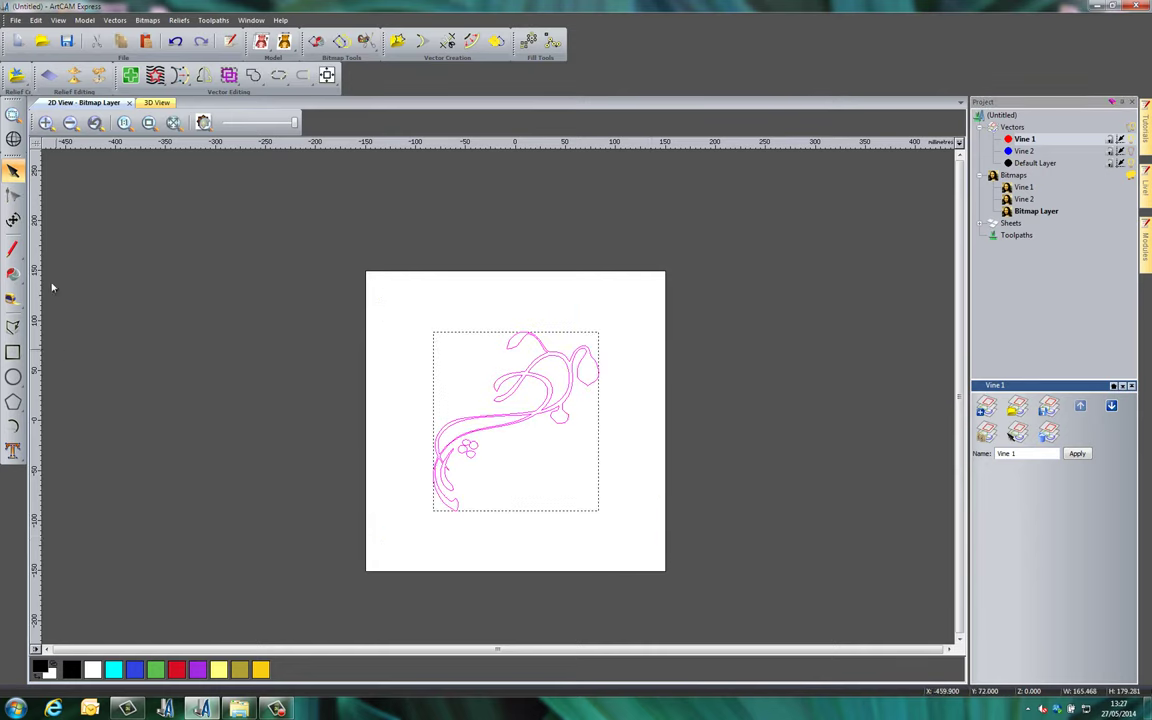
pyautogui.click(13, 221)
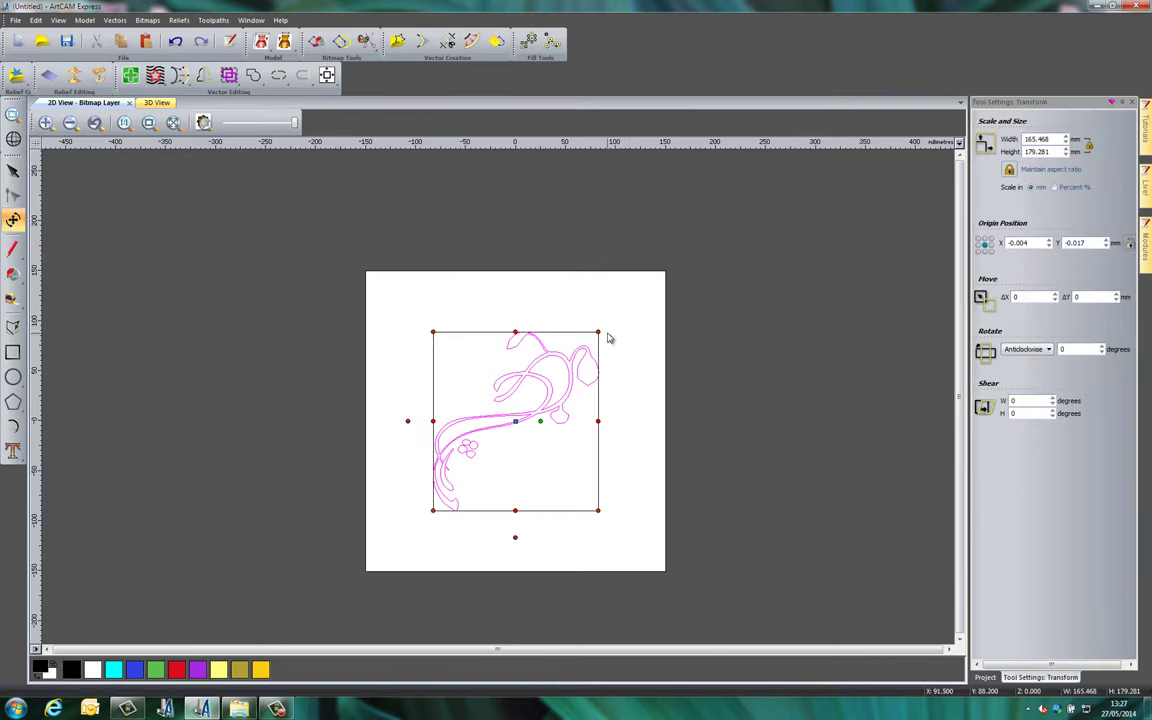
pyautogui.moveTo(597, 331); pyautogui.dragTo(621, 461)
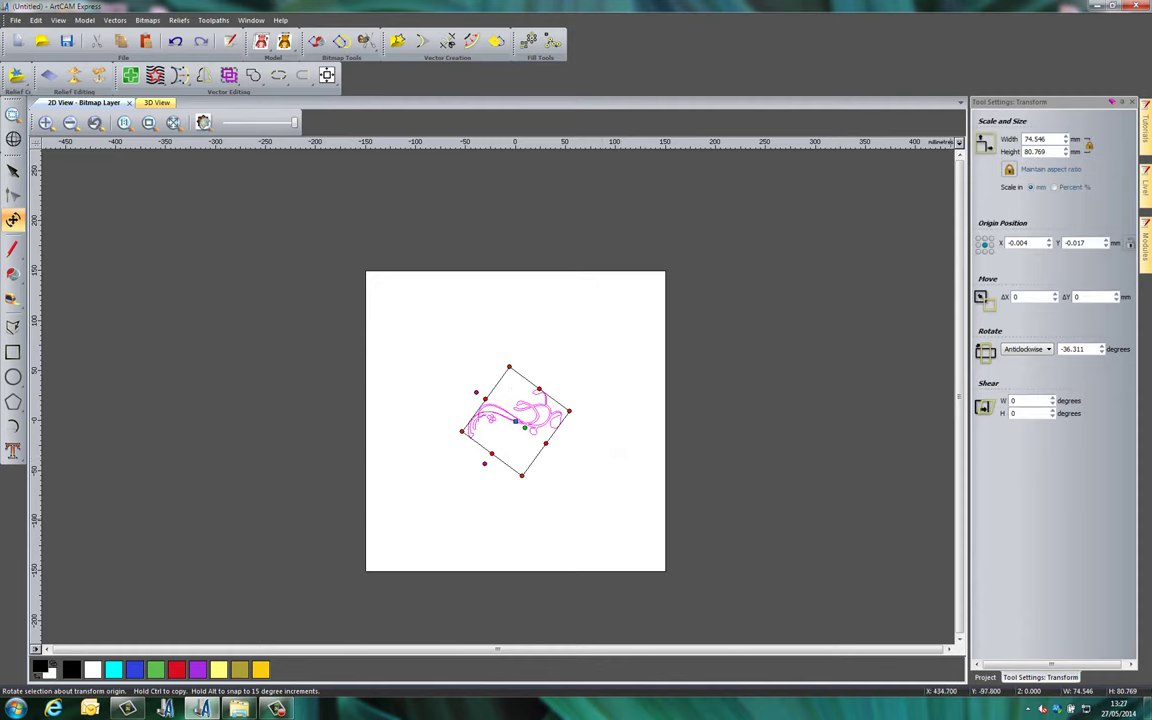
# Show the Vine 2 border again and shift the small Vine 1 vine left along the X axis by about 30 mm.
pyautogui.click(986, 677)
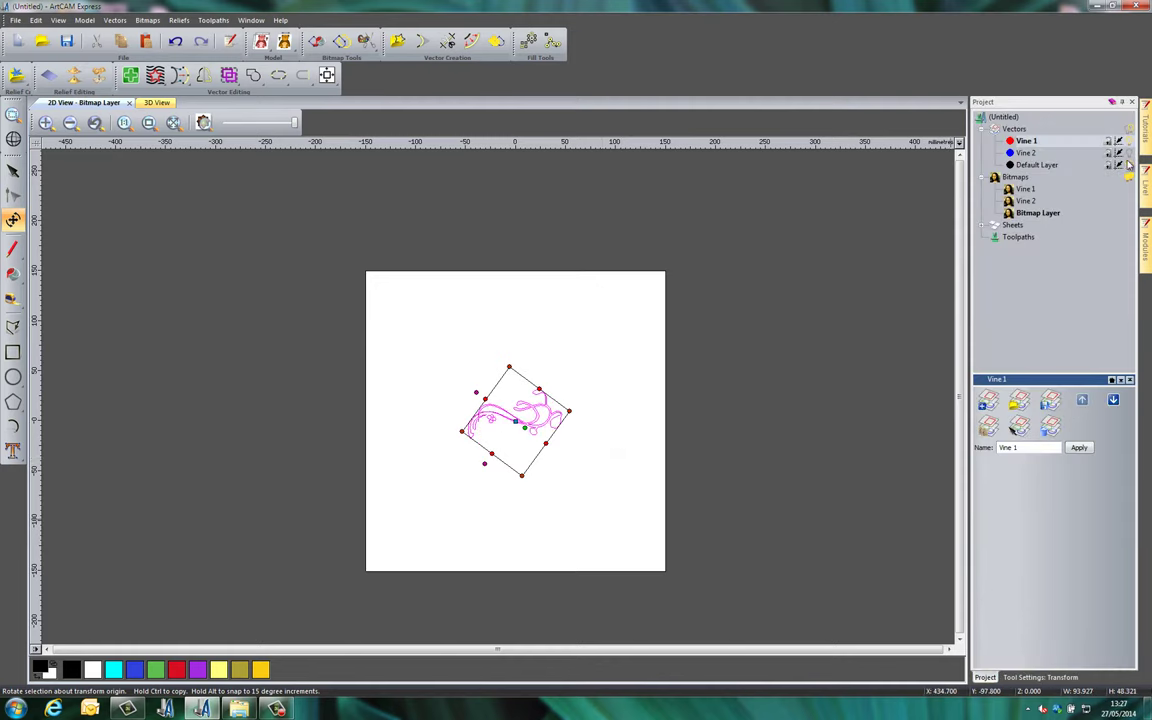
pyautogui.click(1119, 153)
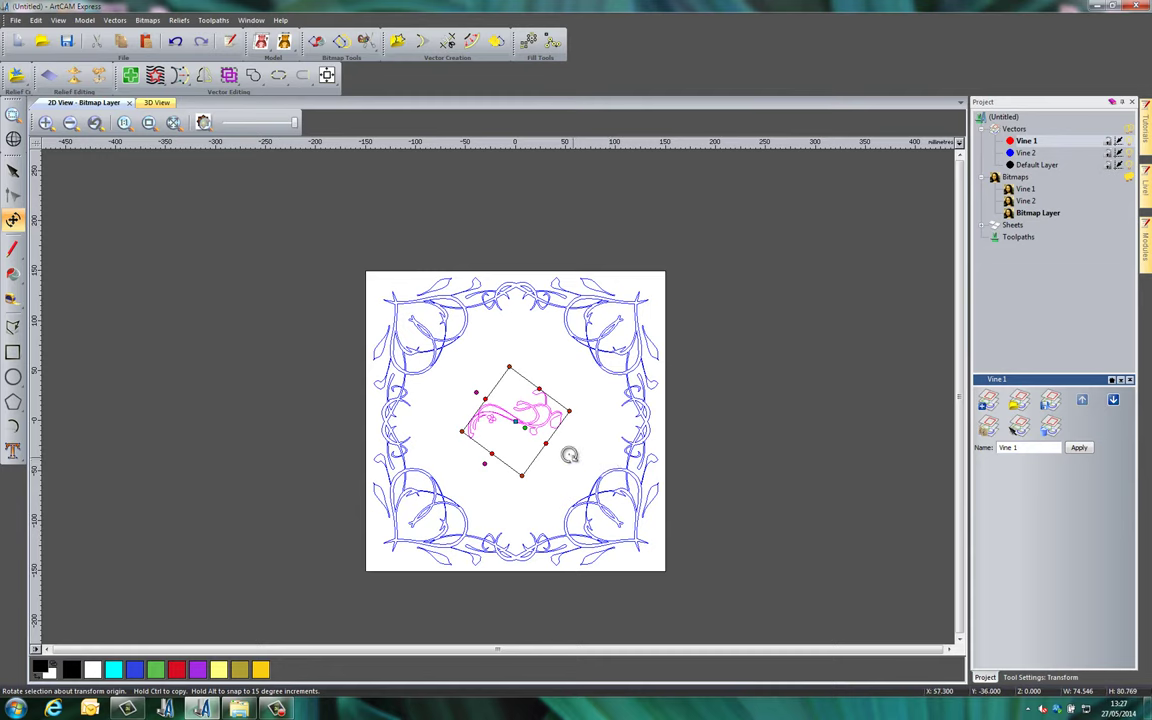
pyautogui.press('alt')
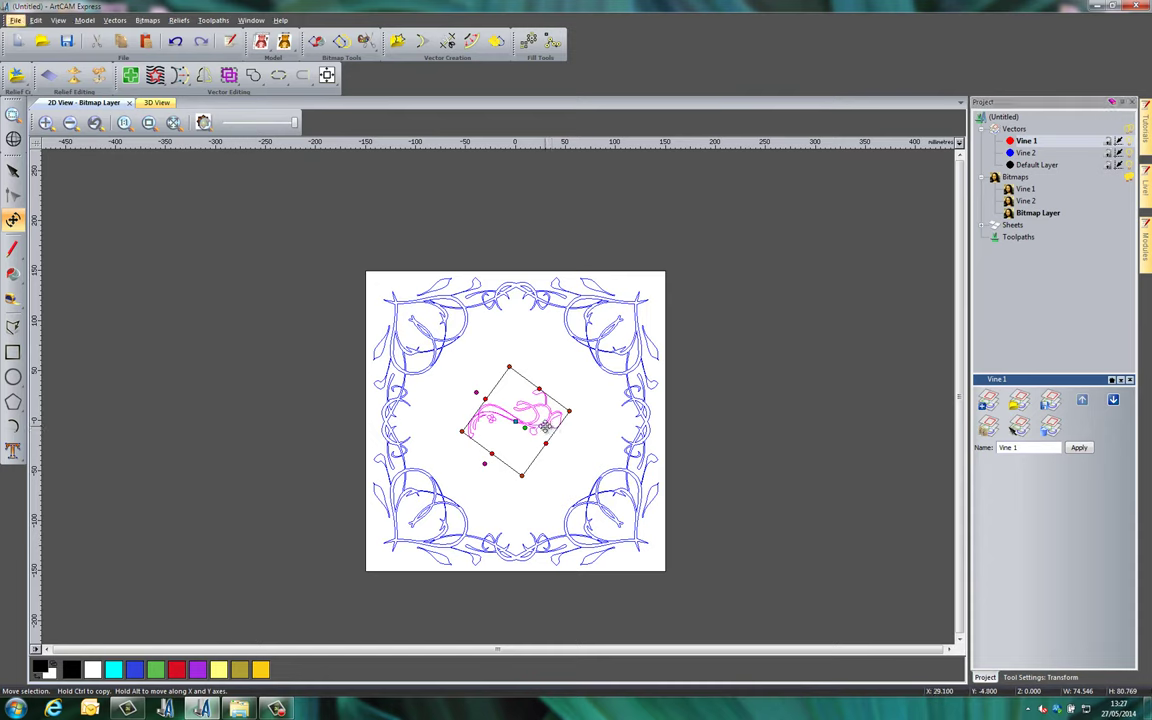
pyautogui.moveTo(551, 429); pyautogui.dragTo(516, 428)
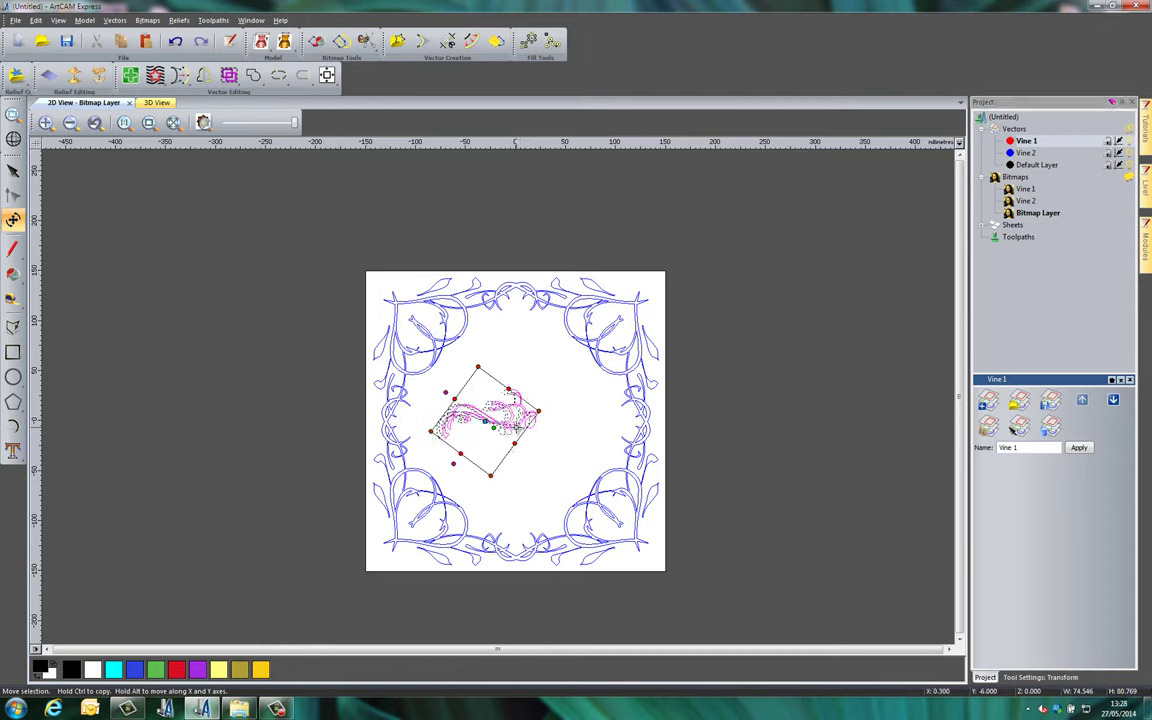
pyautogui.press('Escape')
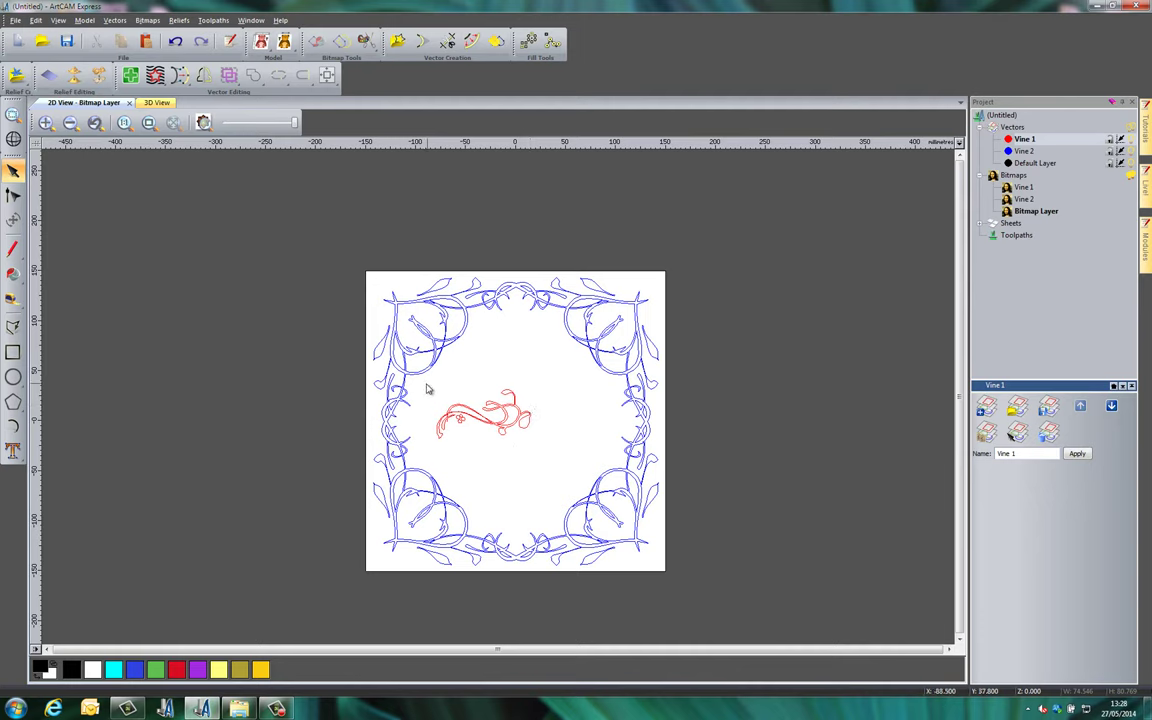
# Rotate-copy the small Vine 1 vine into 15 objects over a total of 360 degrees about X 0, Y 0.
pyautogui.moveTo(426, 385); pyautogui.dragTo(549, 470)
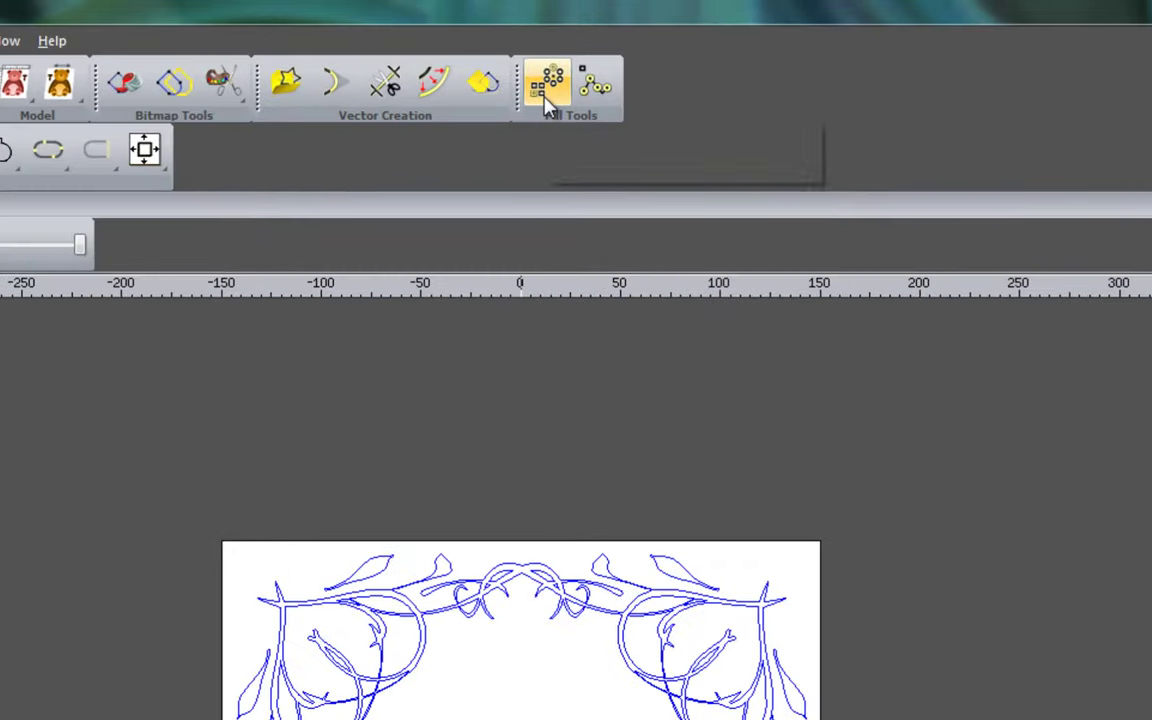
pyautogui.click(547, 88)
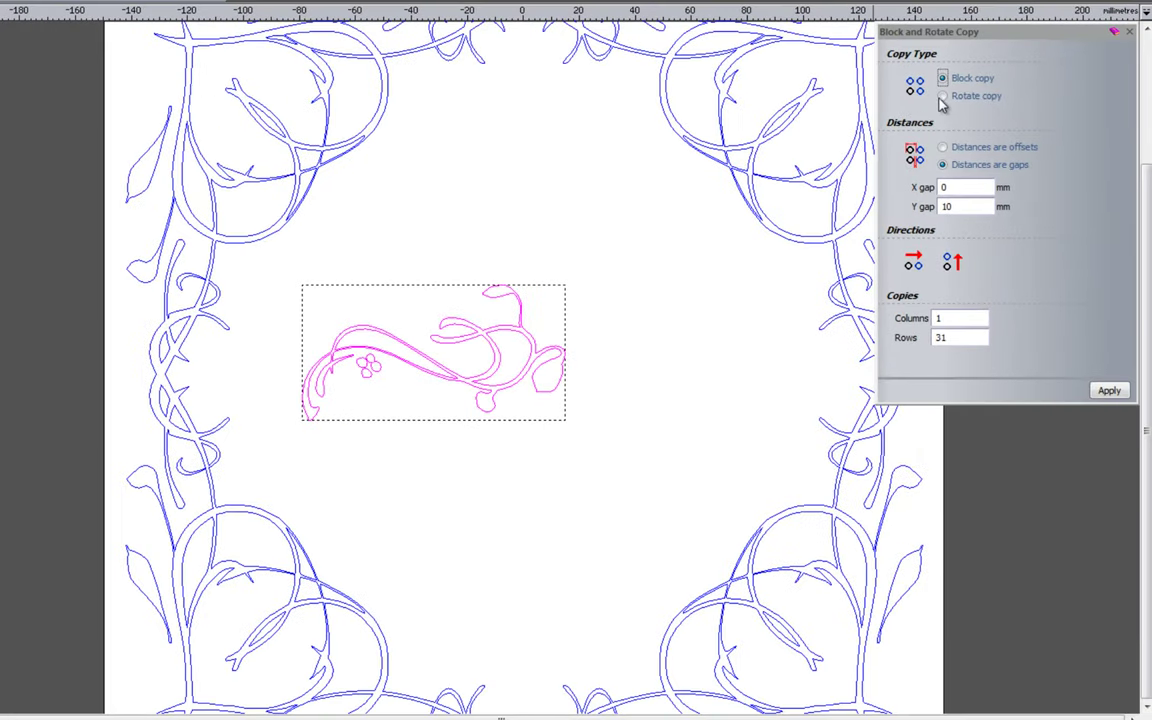
pyautogui.click(943, 96)
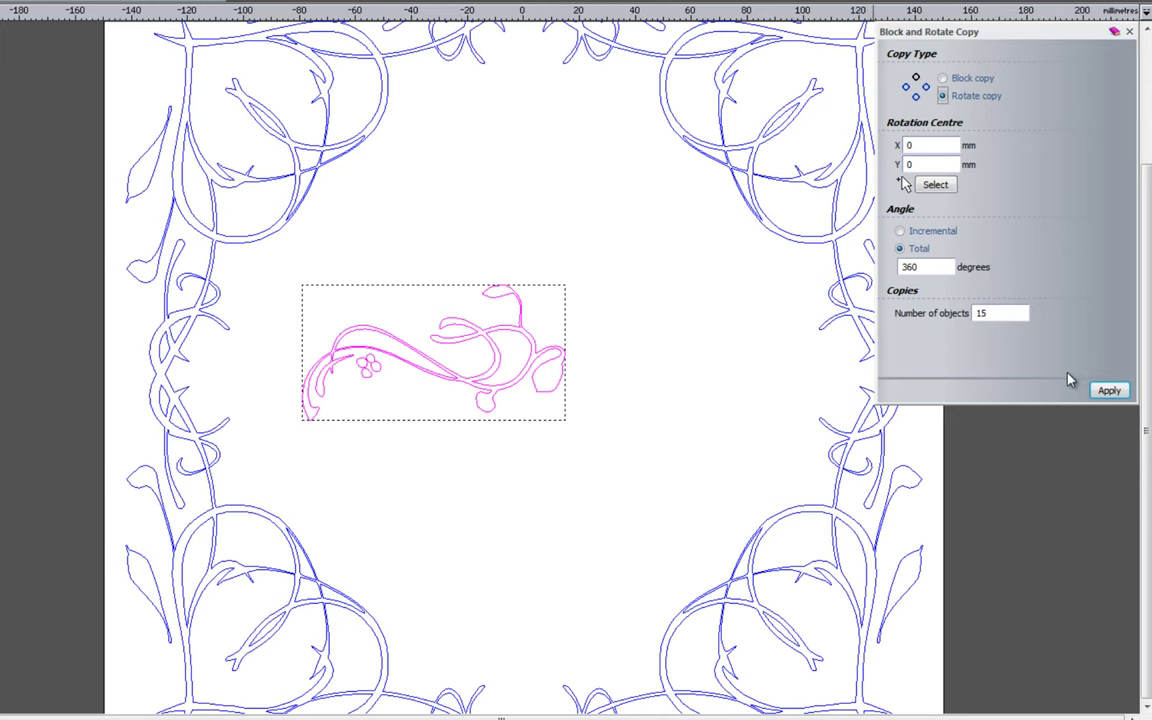
pyautogui.click(1111, 390)
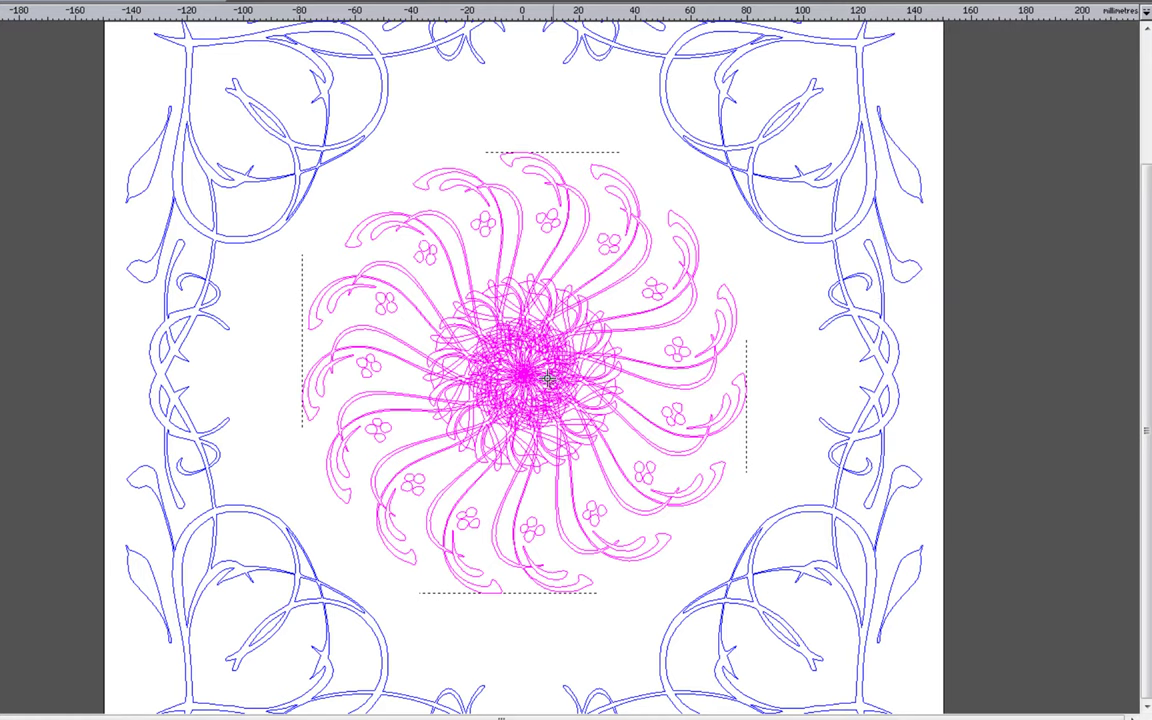
# Weld all the overlapping rotated vine copies into one pattern and deselect it.
pyautogui.scroll(2, 517, 378)
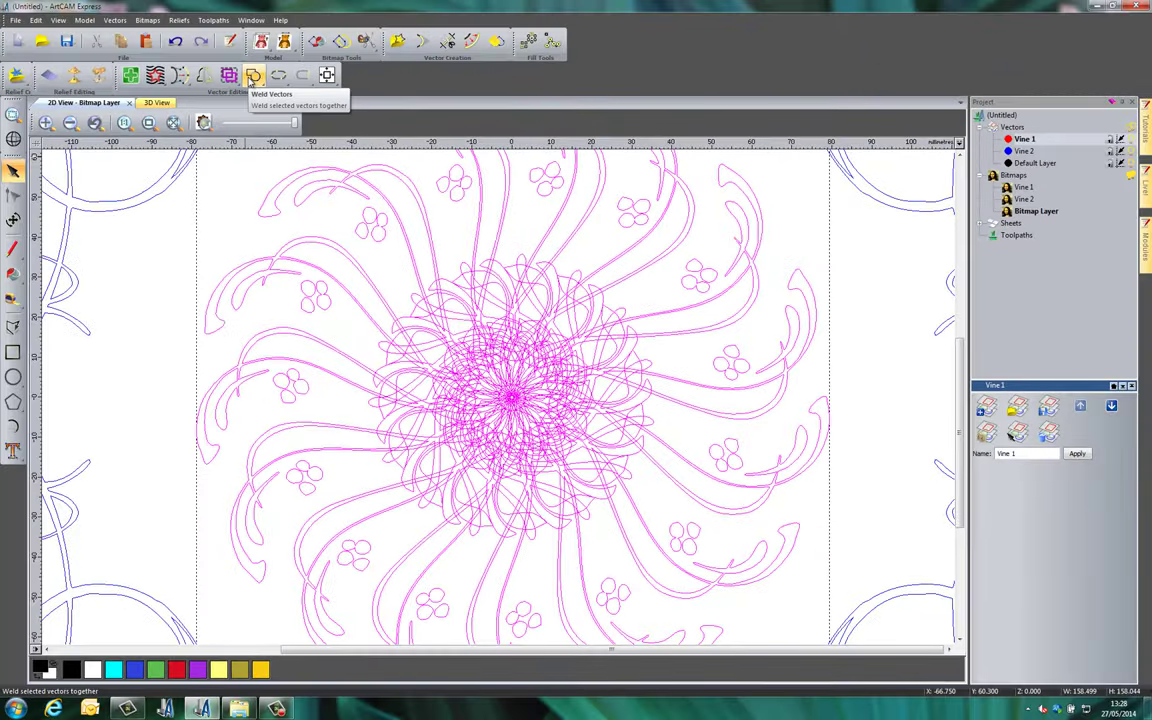
pyautogui.click(253, 78)
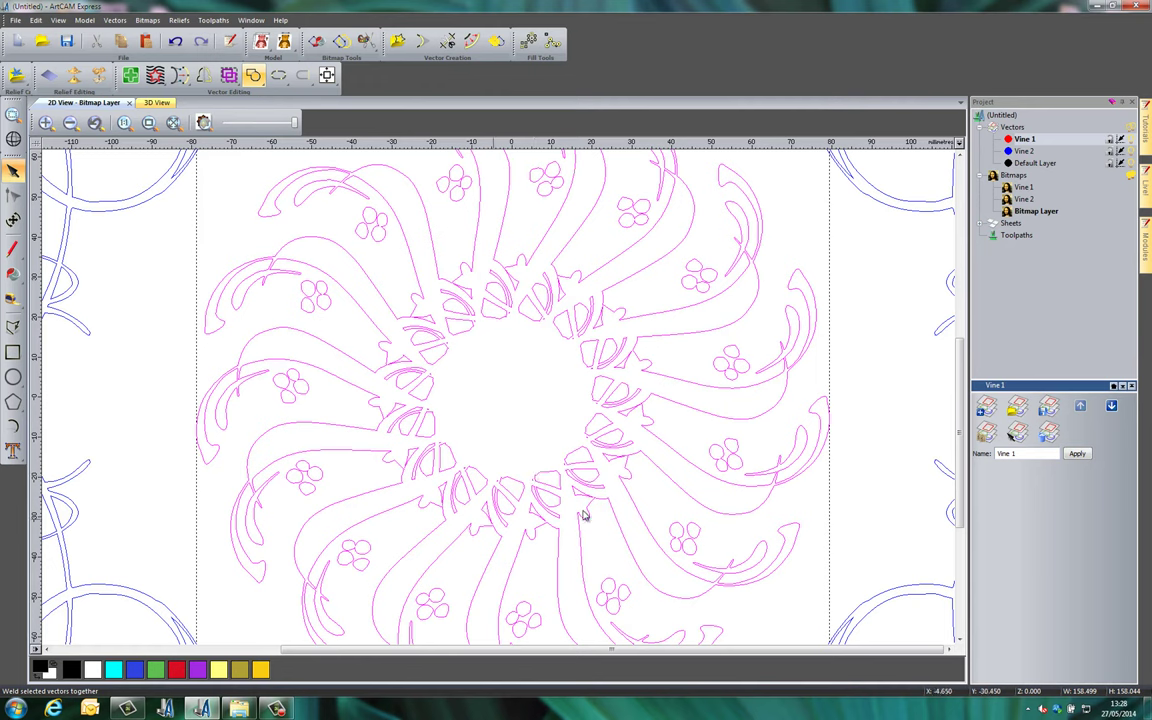
pyautogui.click(517, 404)
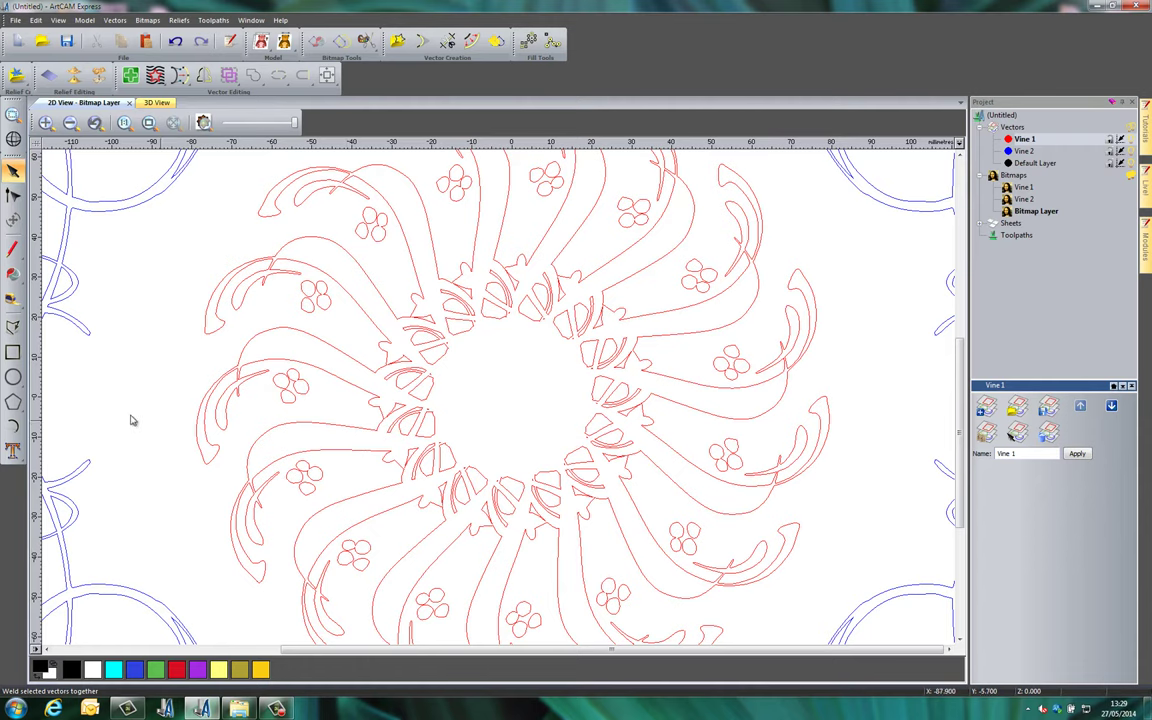
pyautogui.click(13, 377)
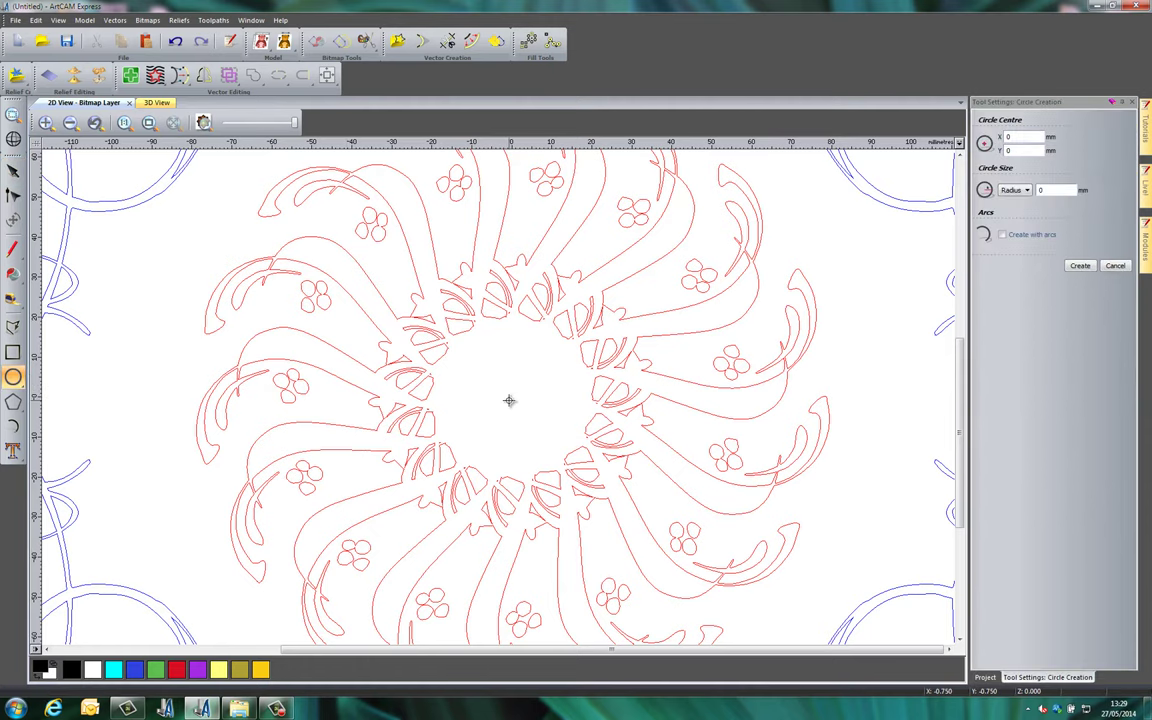
pyautogui.scroll(-4, 509, 398)
pyautogui.press('Escape')
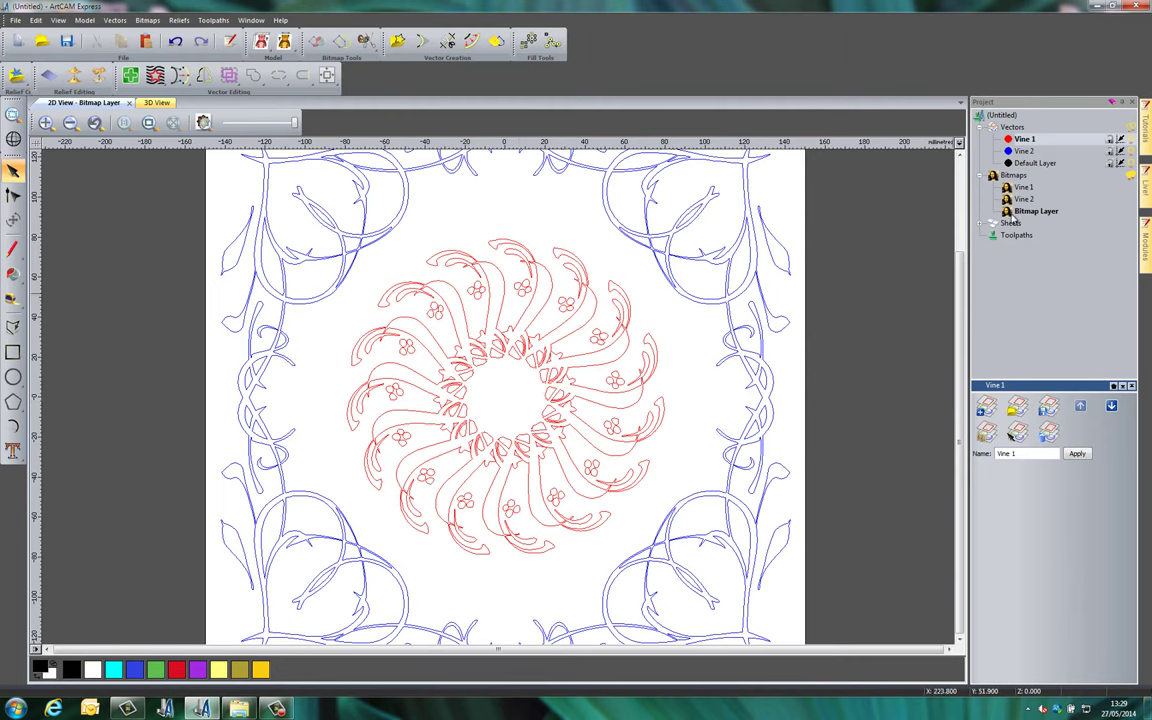
# Select all vectors on the Vine 1 layer, centre them in the model and deselect them.
pyautogui.rightClick(1023, 143)
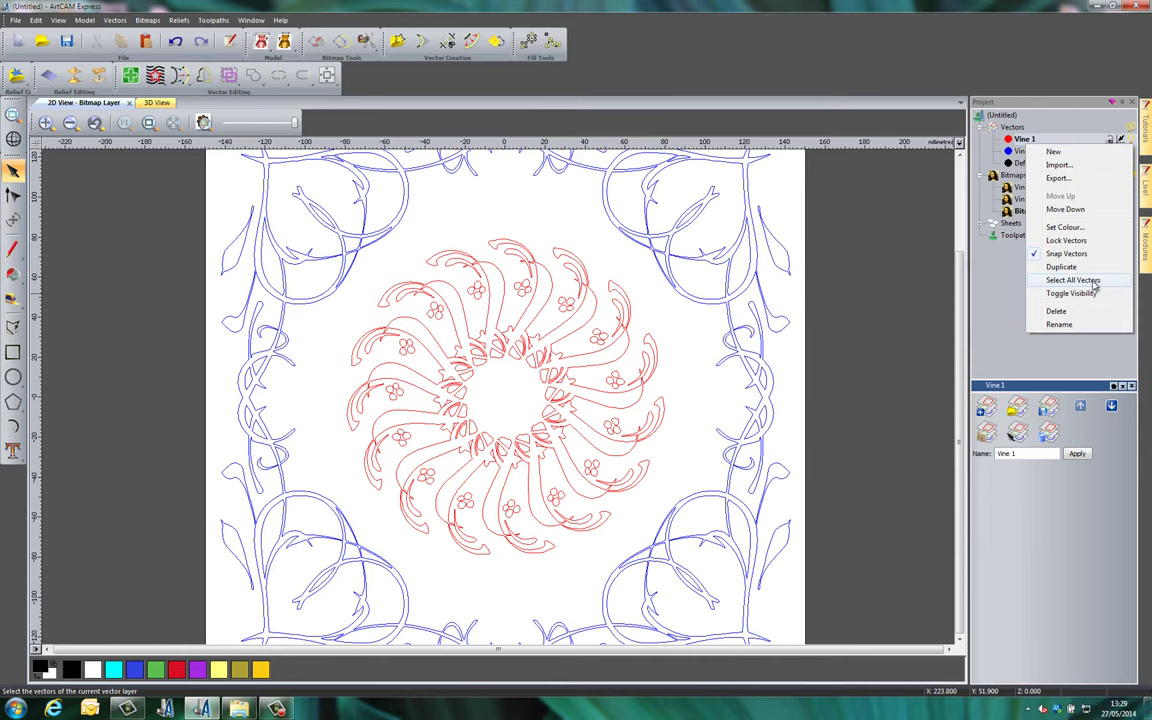
pyautogui.click(1094, 282)
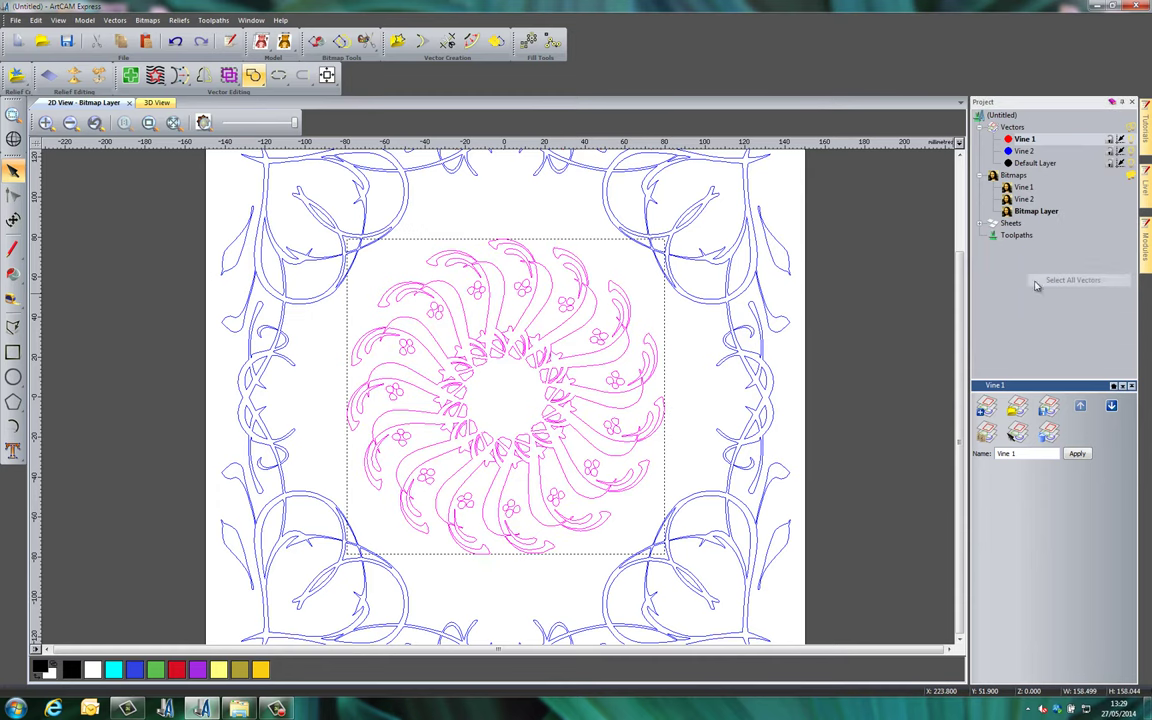
pyautogui.click(327, 75)
pyautogui.click(530, 406)
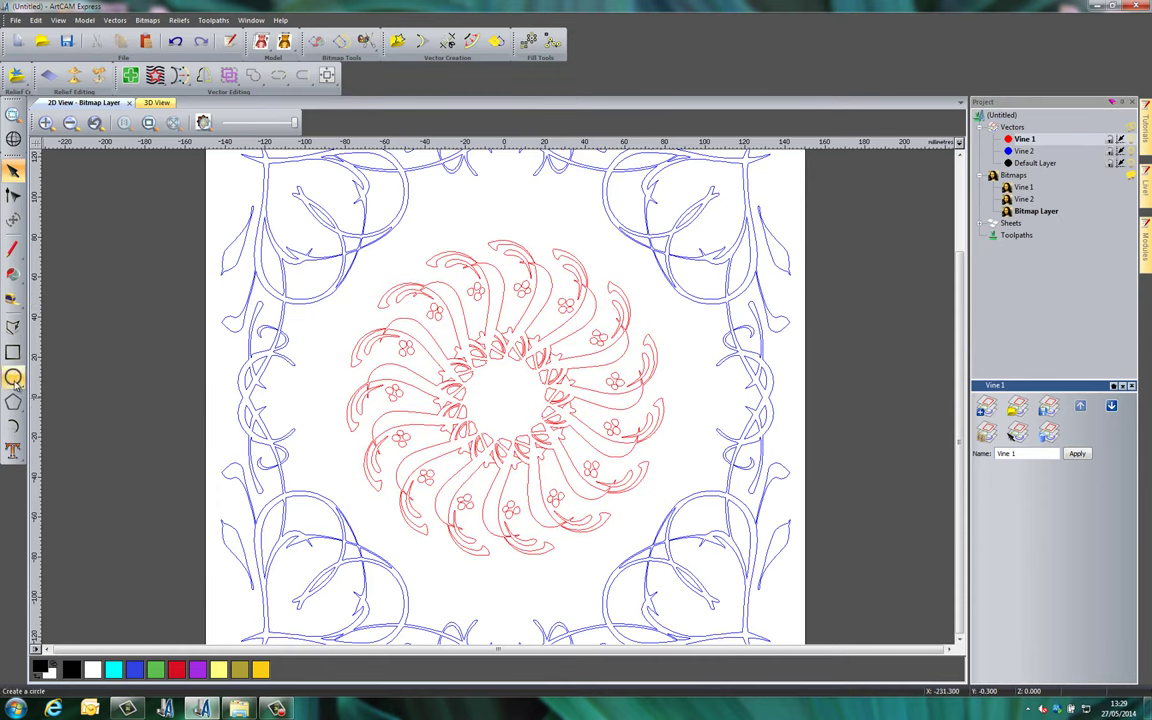
# Draw a circle about 37 mm in diameter in the empty middle of the welded vine pattern.
pyautogui.click(13, 378)
pyautogui.scroll(2, 497, 403)
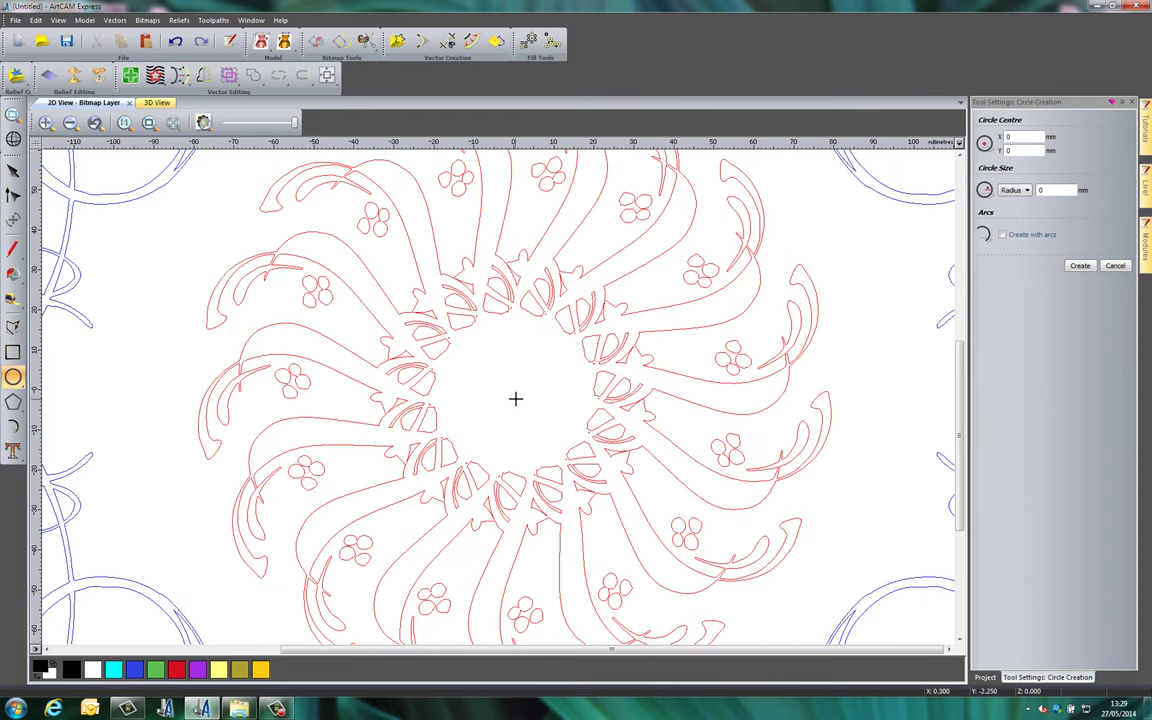
pyautogui.moveTo(513, 392); pyautogui.dragTo(563, 448)
pyautogui.press('Escape')
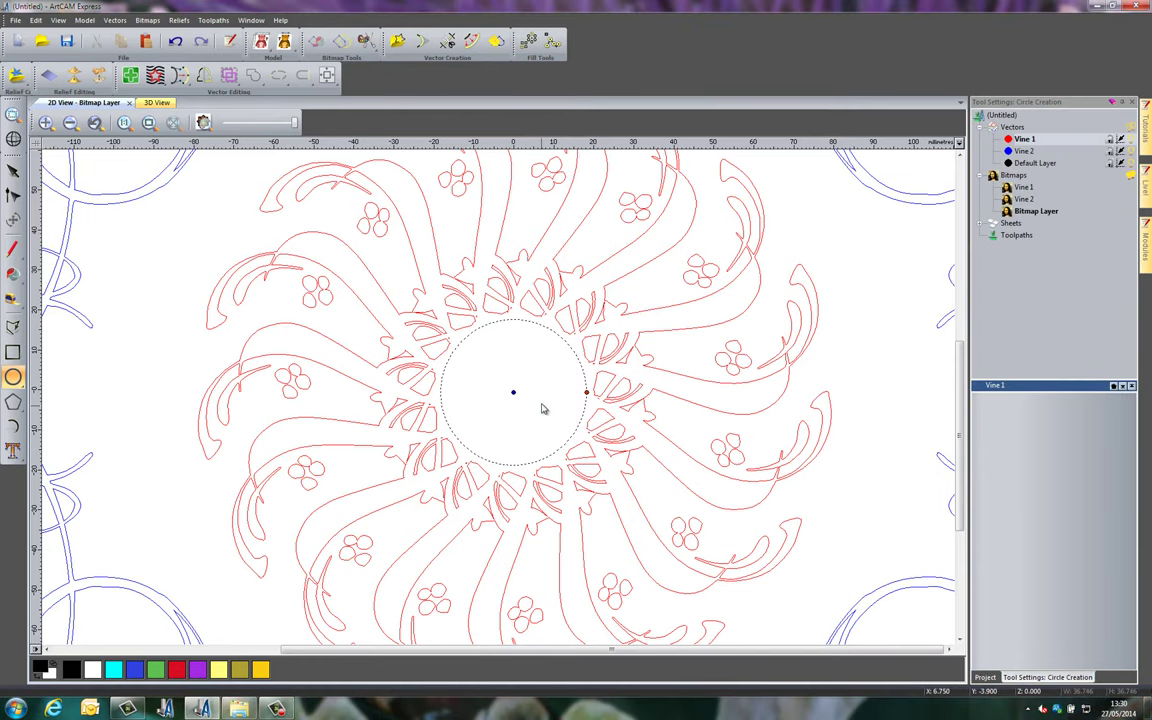
pyautogui.click(558, 387)
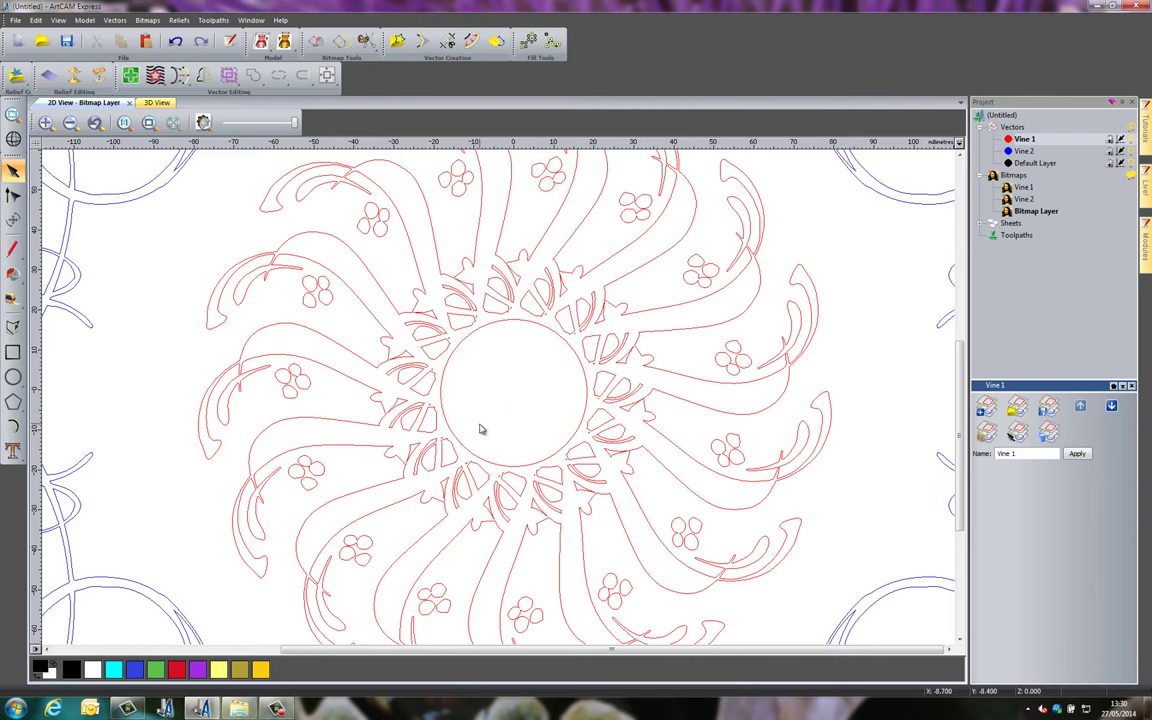
# Check the circle against the inner edge of the vine pattern and start a V-Bit Carving toolpath.
pyautogui.scroll(4, 440, 414)
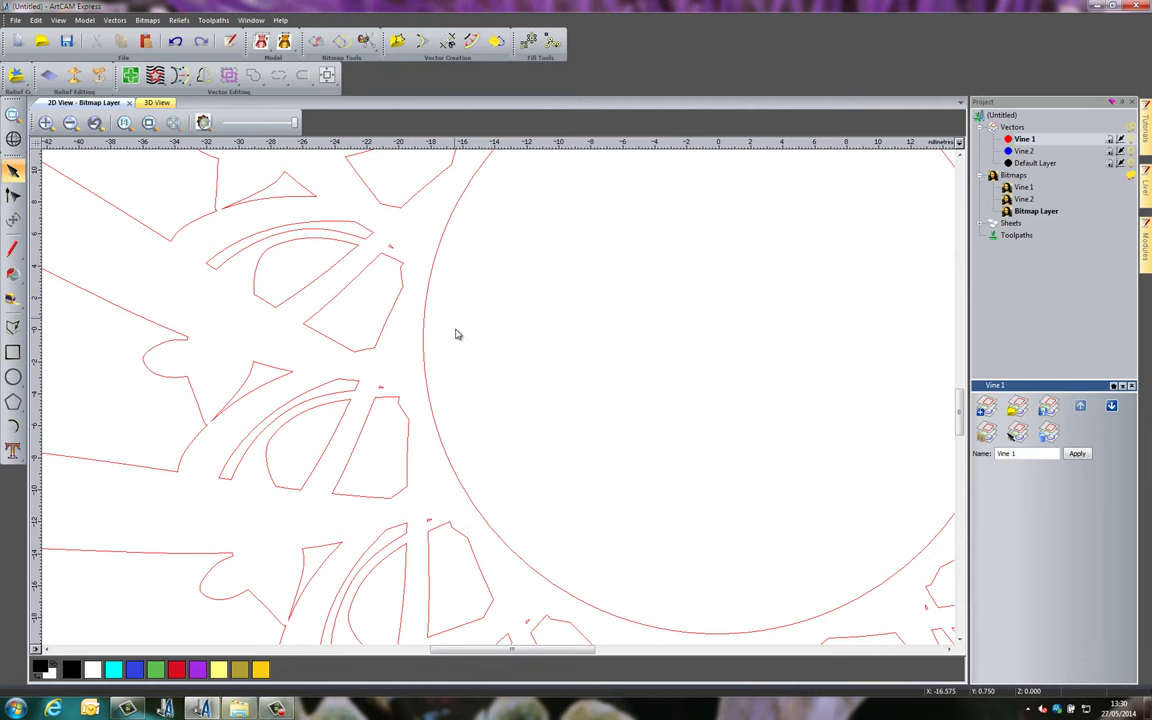
pyautogui.scroll(-2, 458, 332)
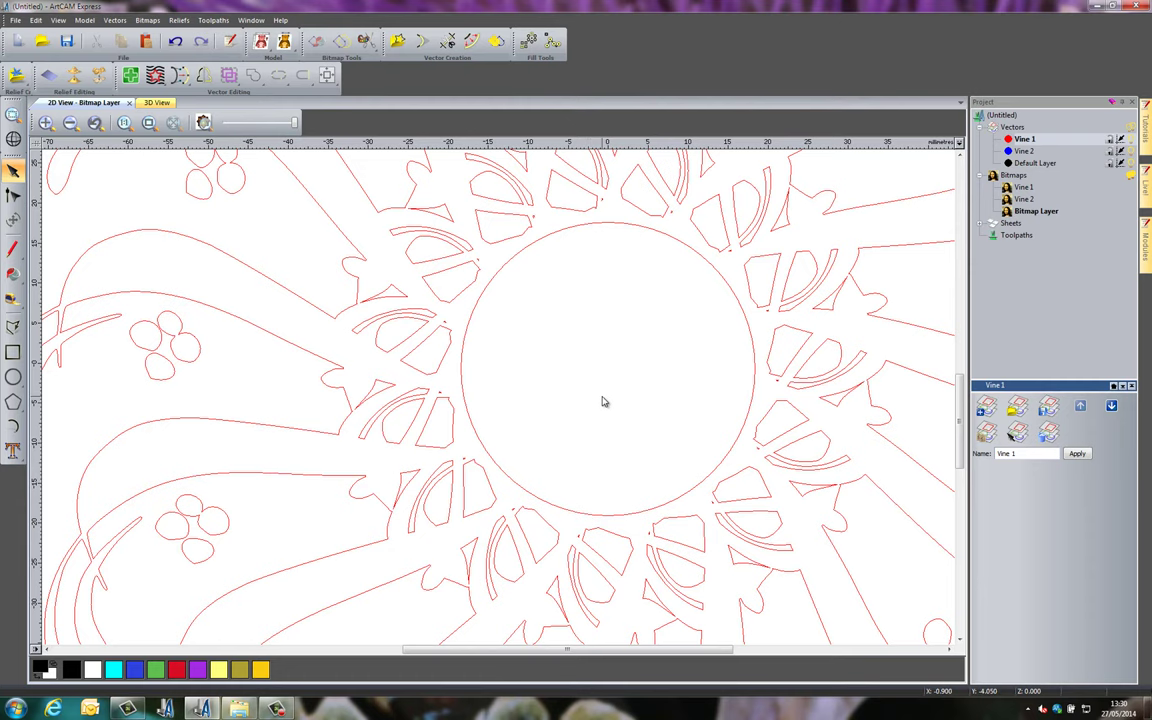
pyautogui.scroll(-5, 602, 401)
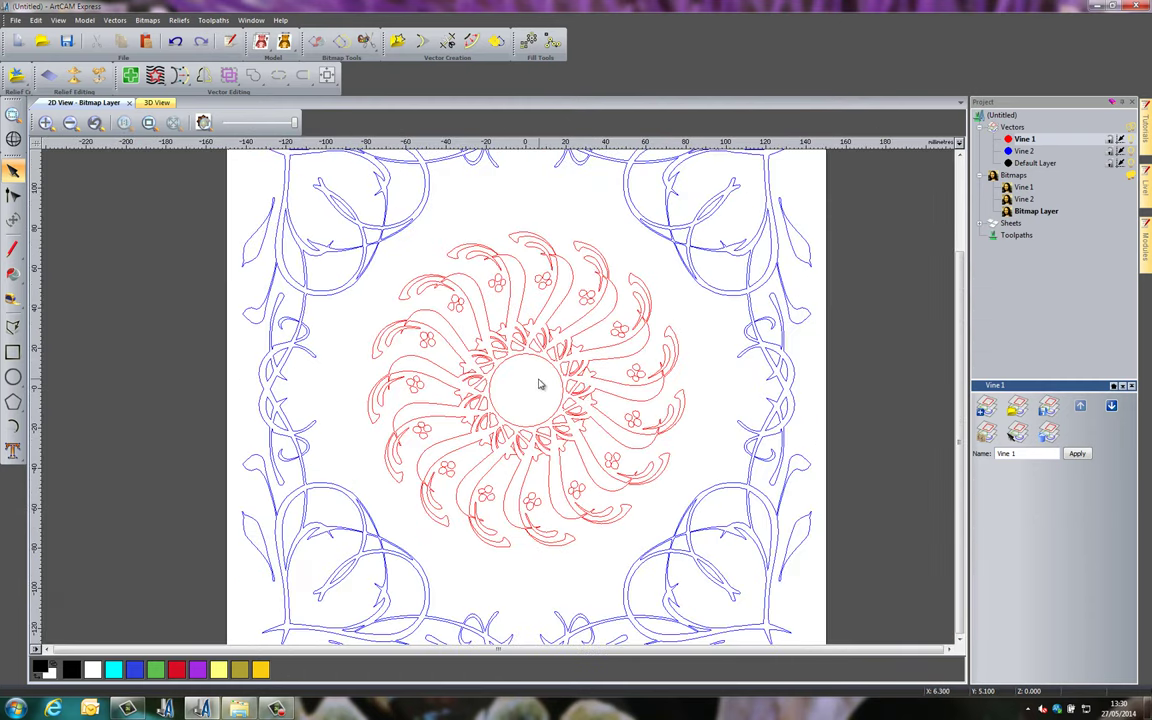
pyautogui.scroll(-3, 540, 380)
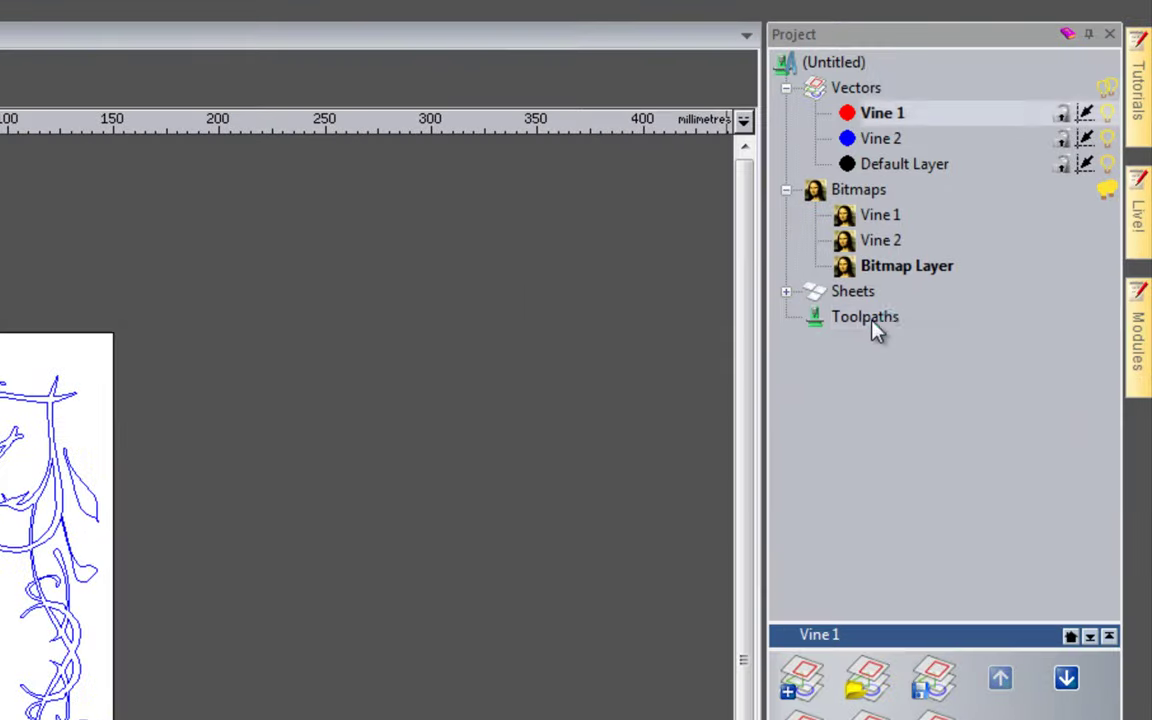
pyautogui.click(872, 306)
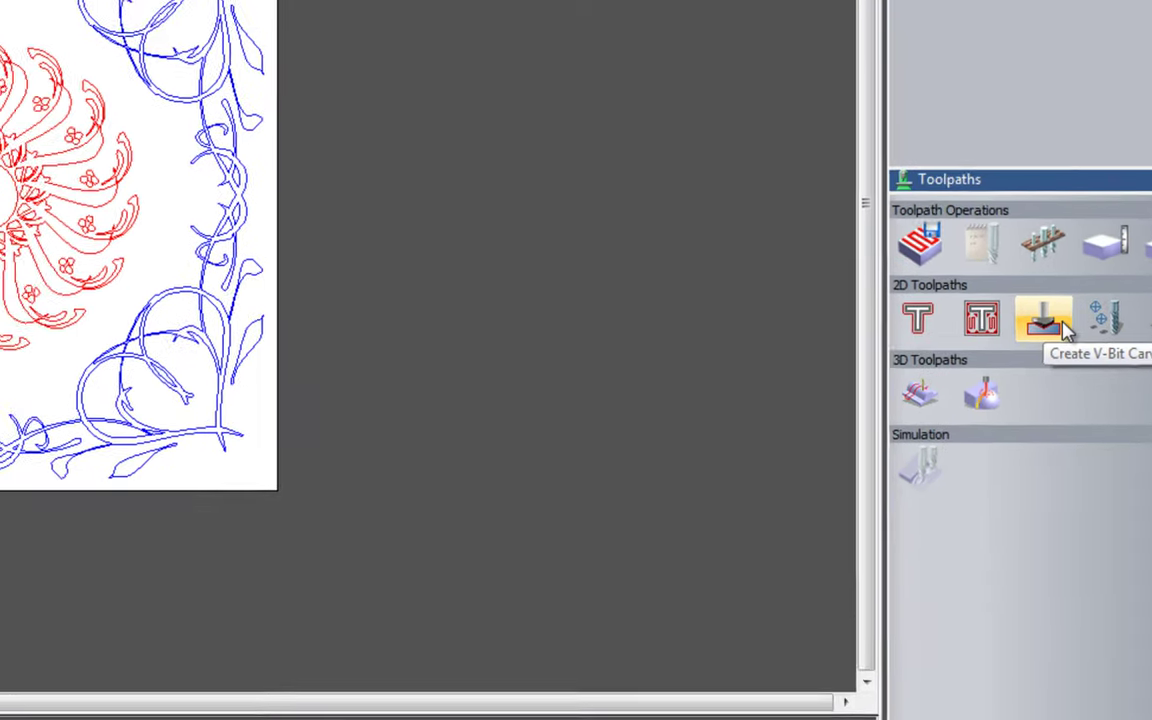
pyautogui.click(933, 228)
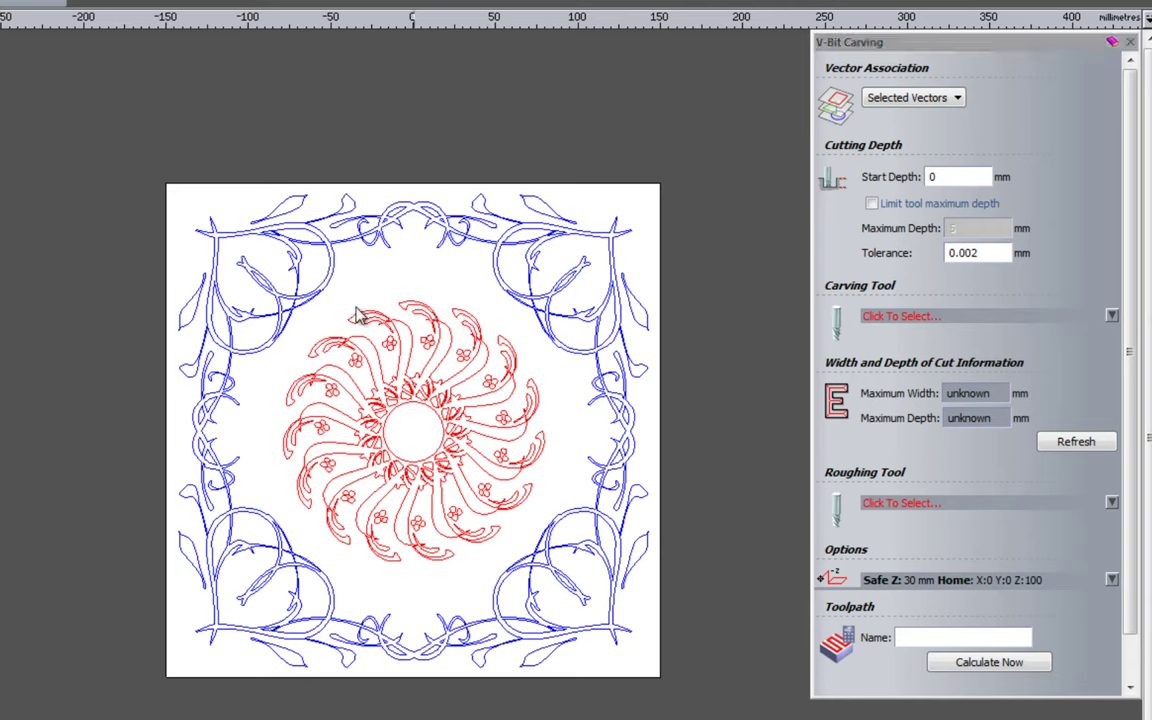
# Try to select only the centre pattern with a selection window around it.
pyautogui.moveTo(270, 270); pyautogui.dragTo(515, 545)
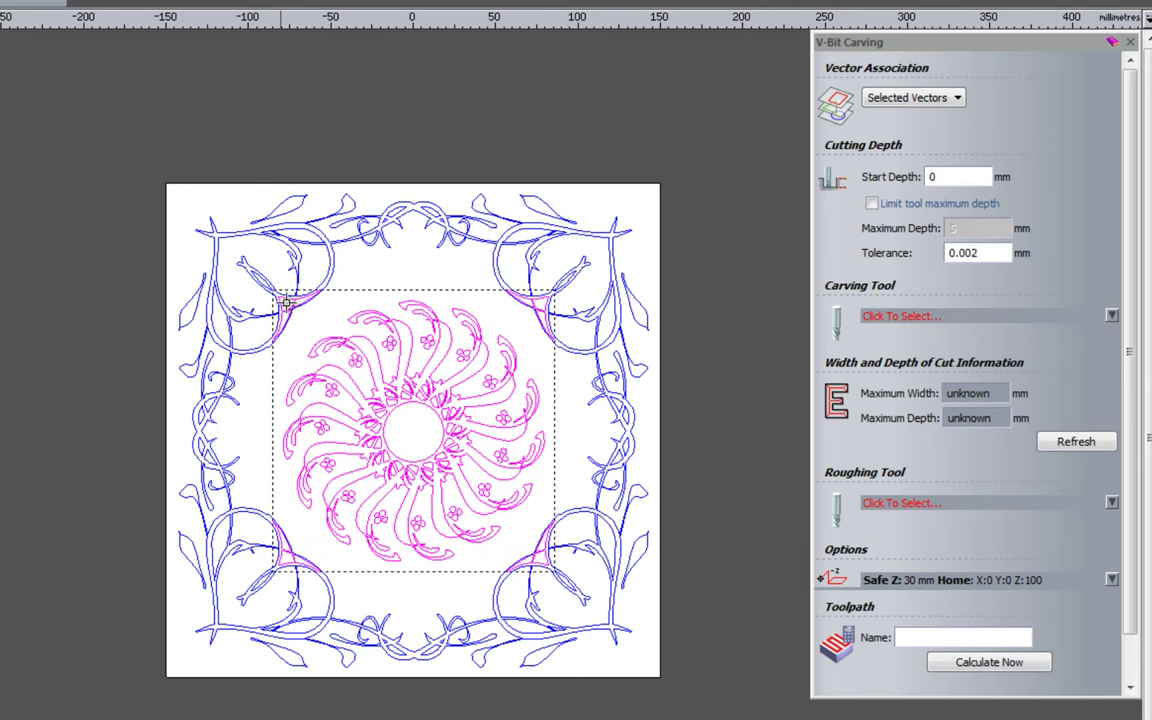
pyautogui.scroll(2, 315, 275)
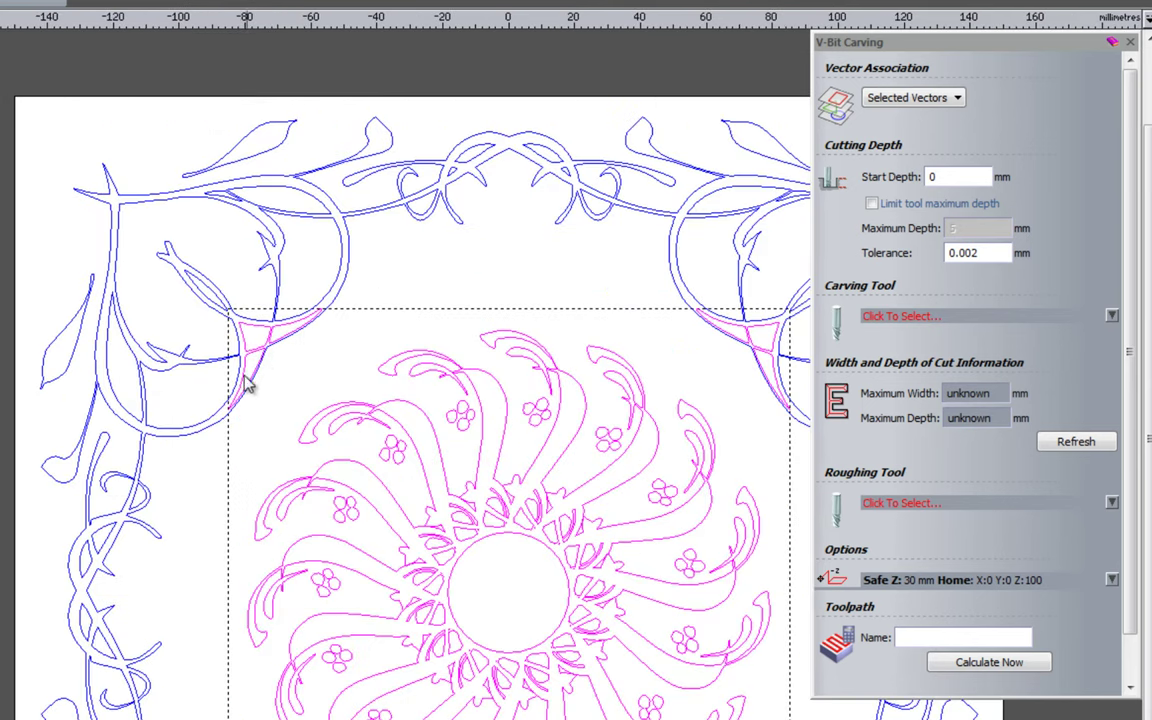
pyautogui.keyDown('ctrl'); pyautogui.click(257, 345); pyautogui.keyUp('ctrl')
pyautogui.scroll(-1, 342, 391)
pyautogui.scroll(1, 520, 552)
pyautogui.scroll(-1, 520, 552)
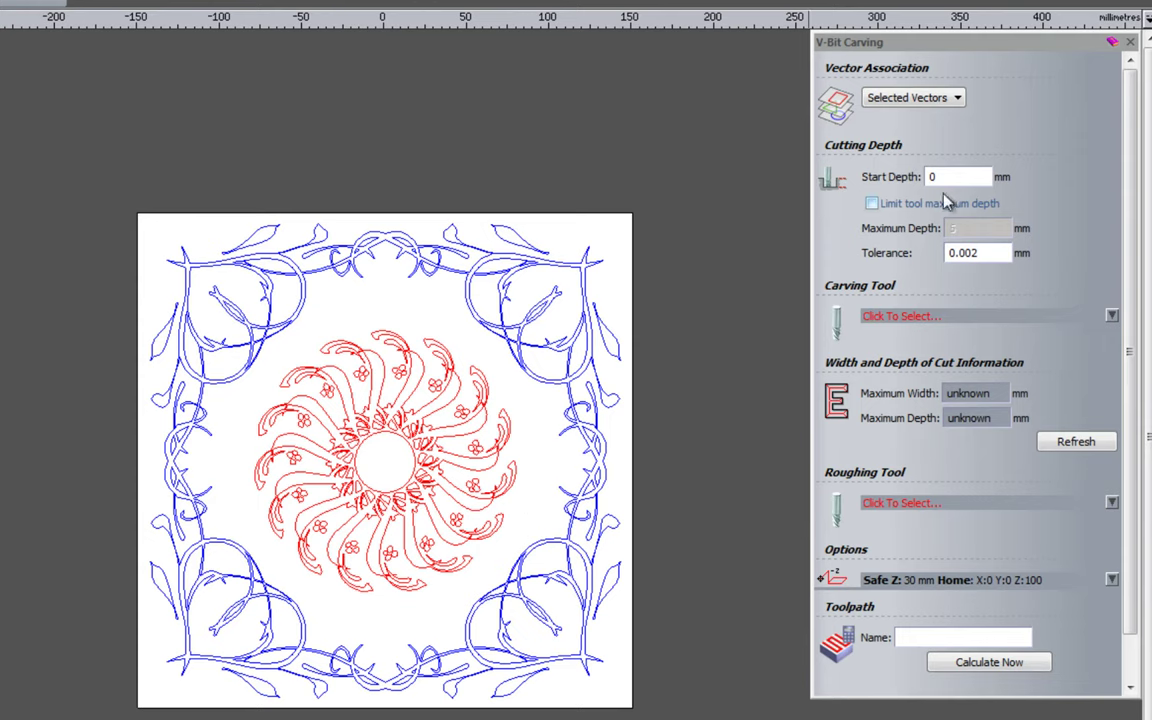
# Associate the toolpath with the Vine 1 vectors and choose the V-Bit 32 mm 90 degree as the carving tool.
pyautogui.click(905, 100)
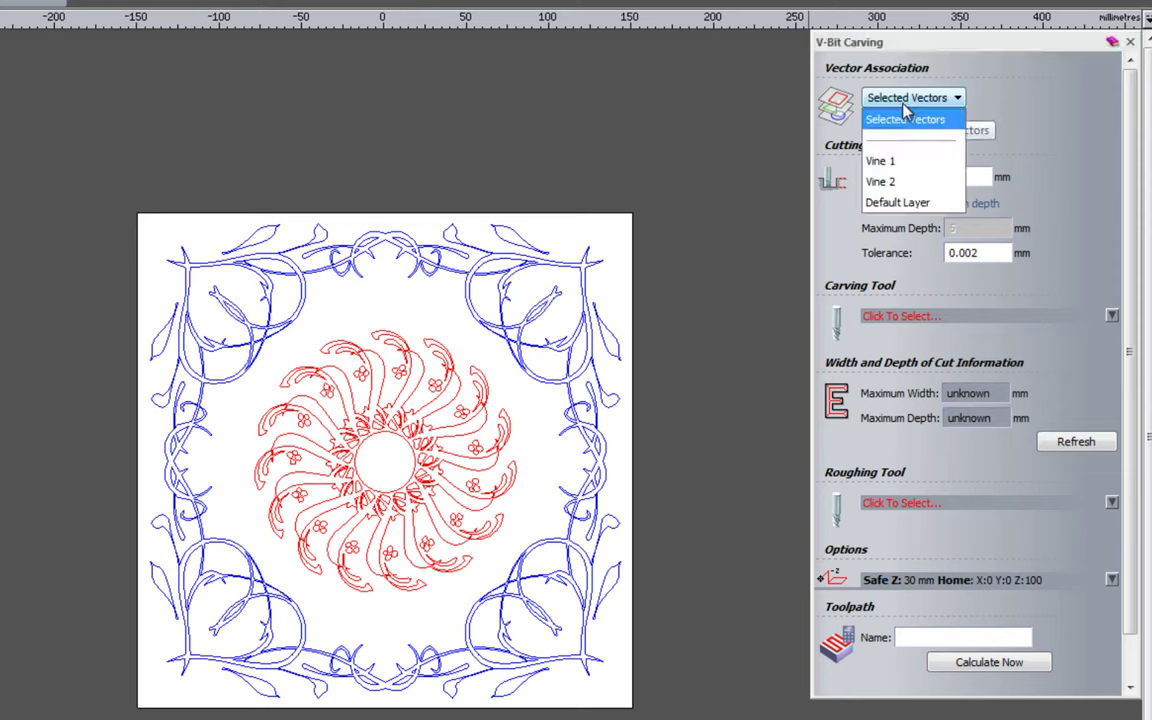
pyautogui.click(895, 163)
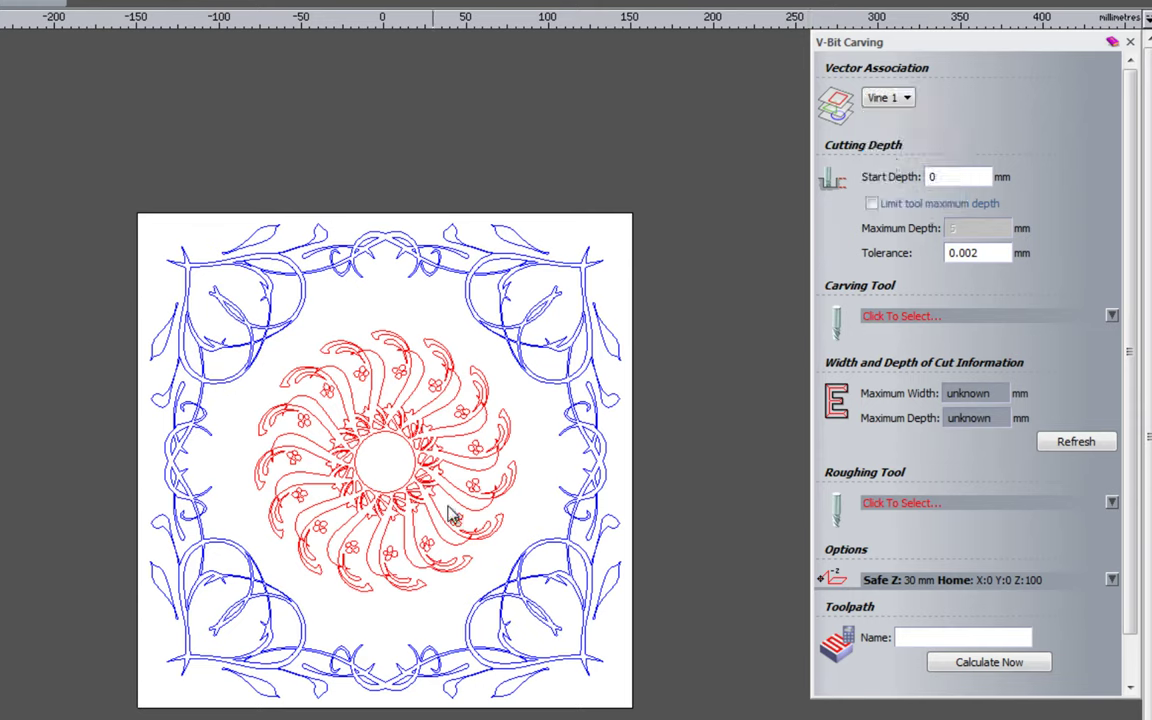
pyautogui.click(835, 318)
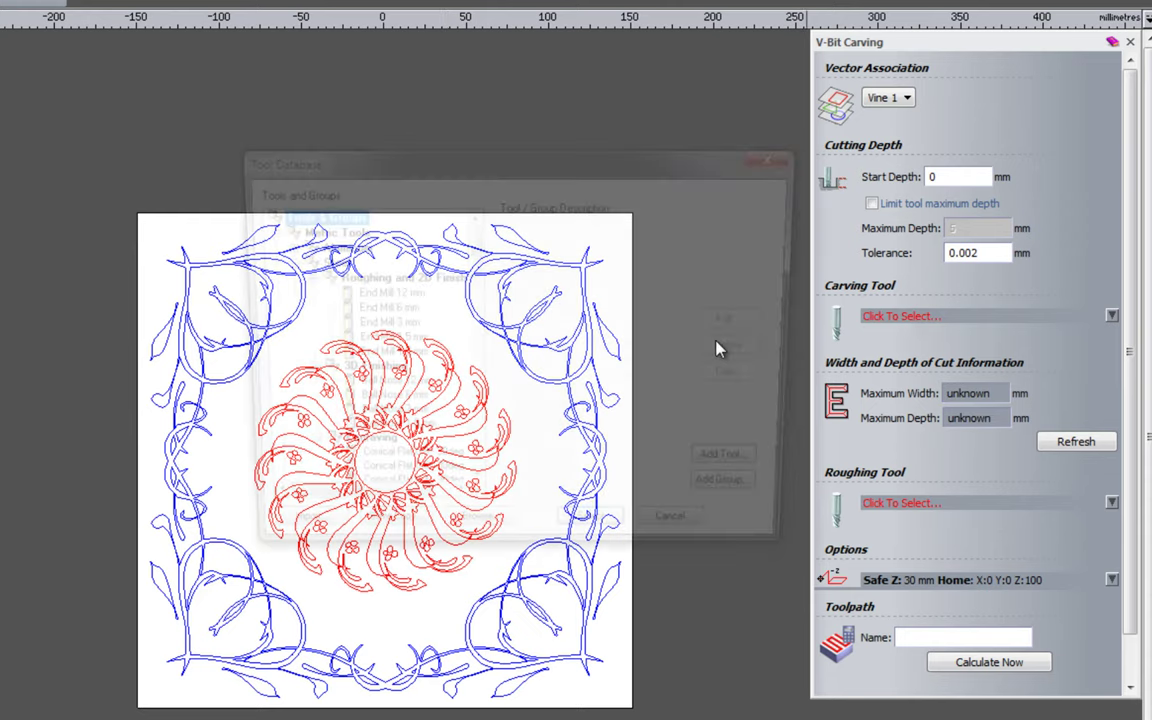
pyautogui.moveTo(473, 262); pyautogui.dragTo(476, 405)
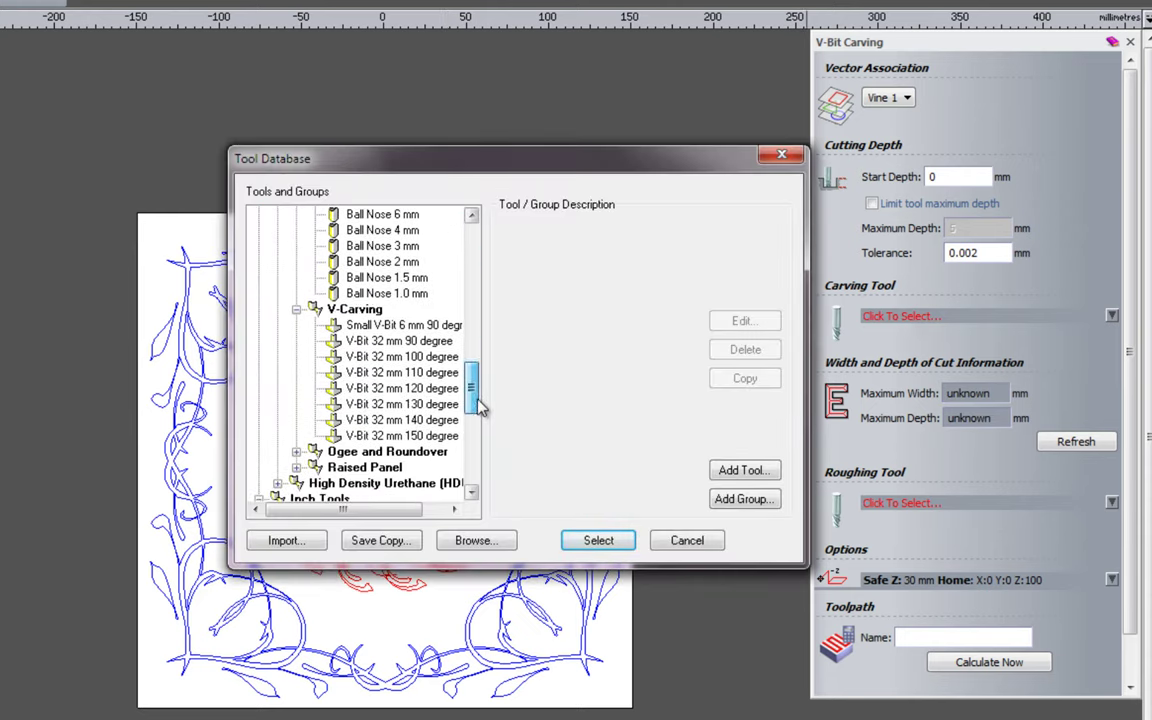
pyautogui.click(412, 341)
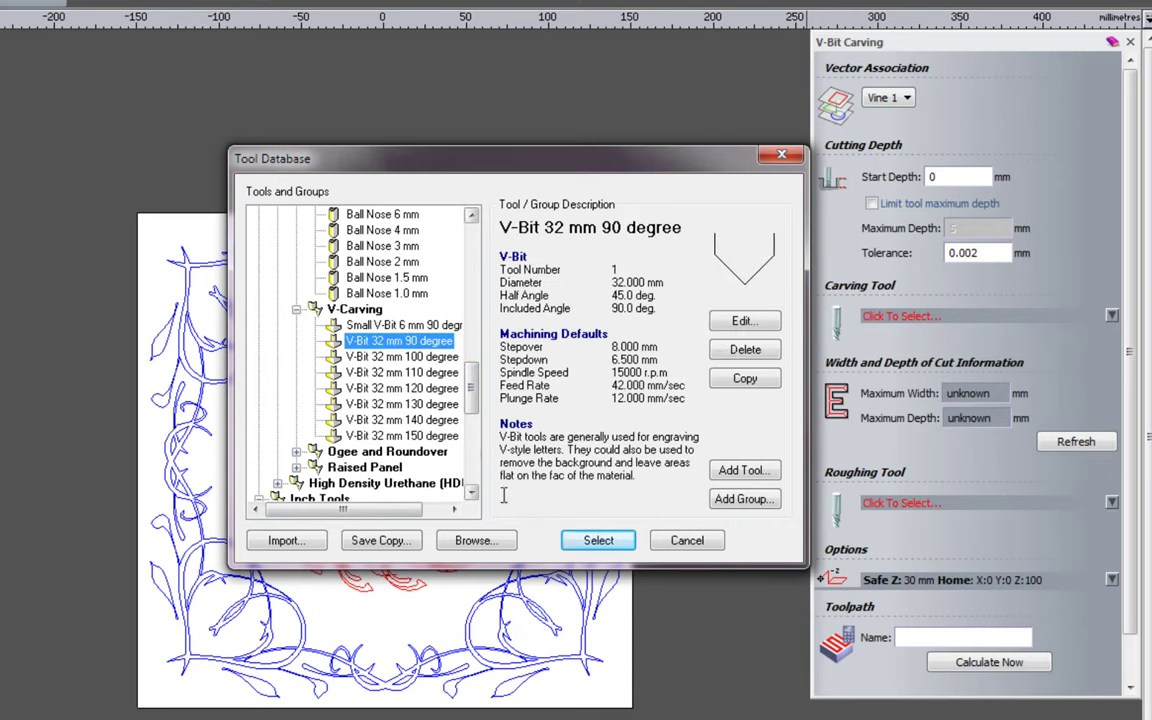
pyautogui.click(598, 540)
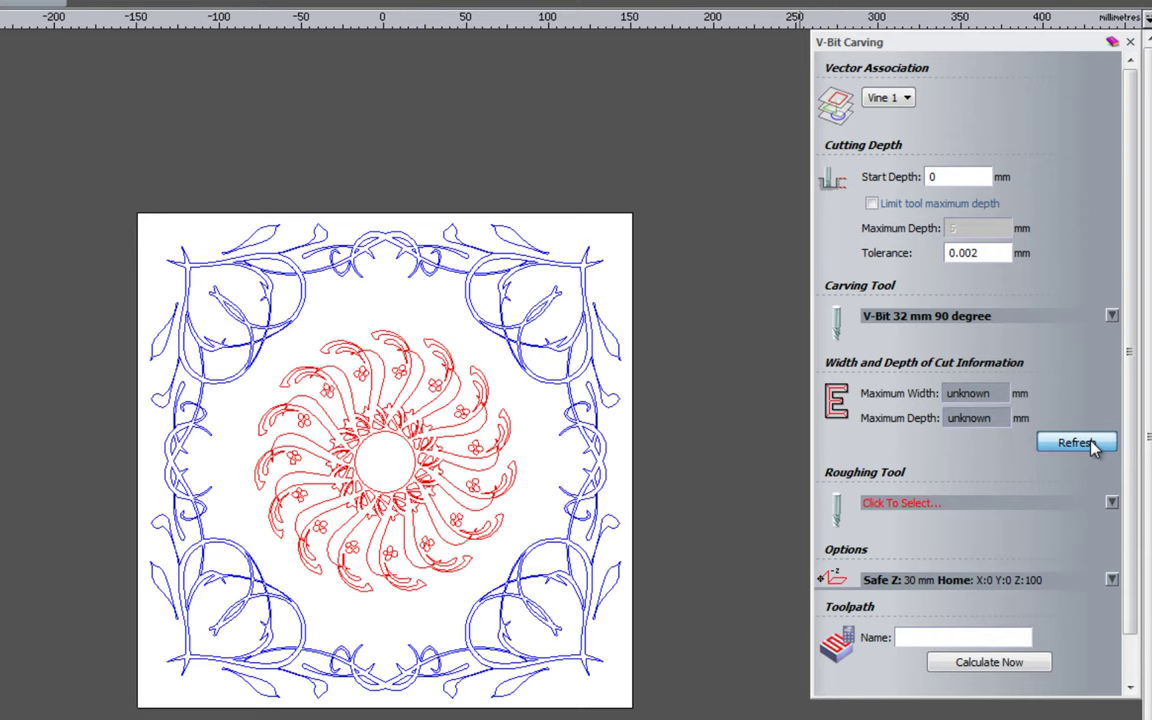
# Refresh the cut width and depth information and calculate the Vine 1 toolpath as V-Bit Carving with 10 mm material thickness.
pyautogui.click(1093, 447)
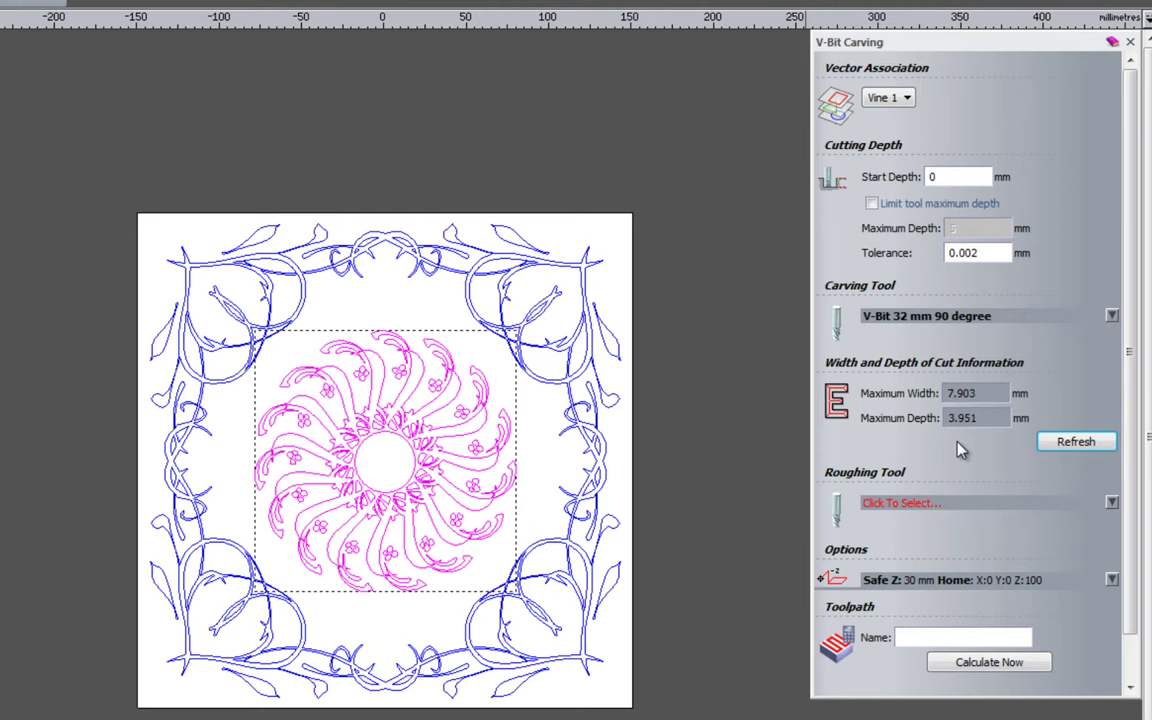
pyautogui.scroll(-1, 1133, 515)
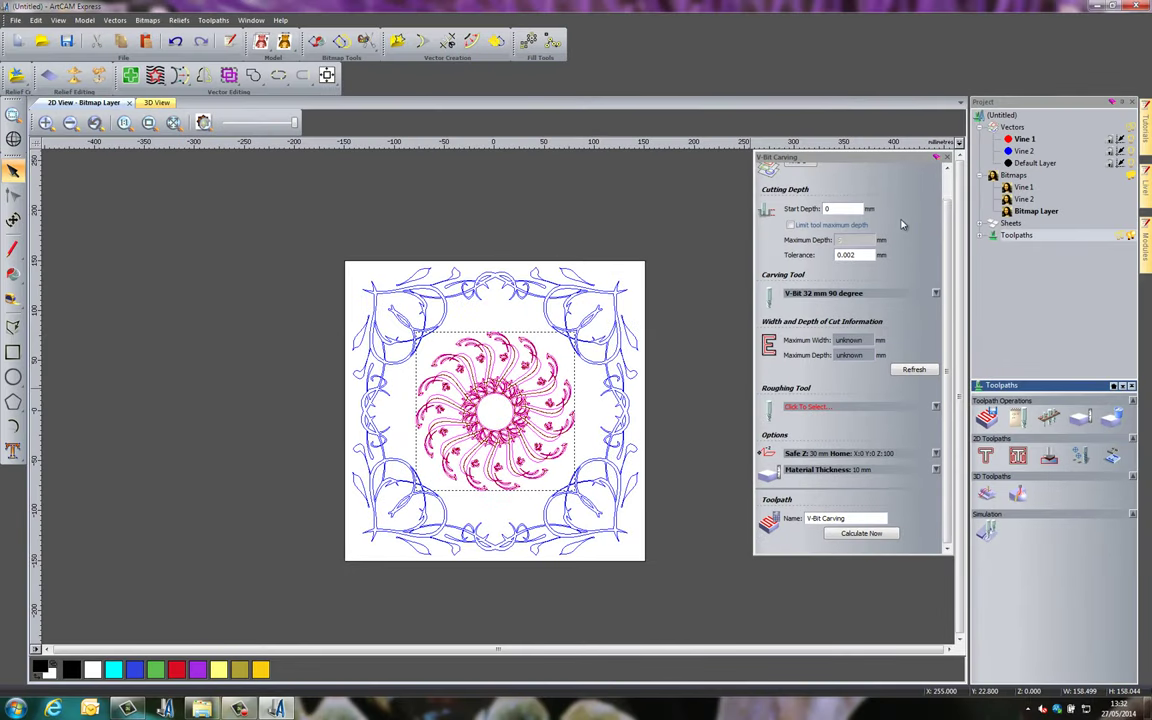
pyautogui.click(947, 159)
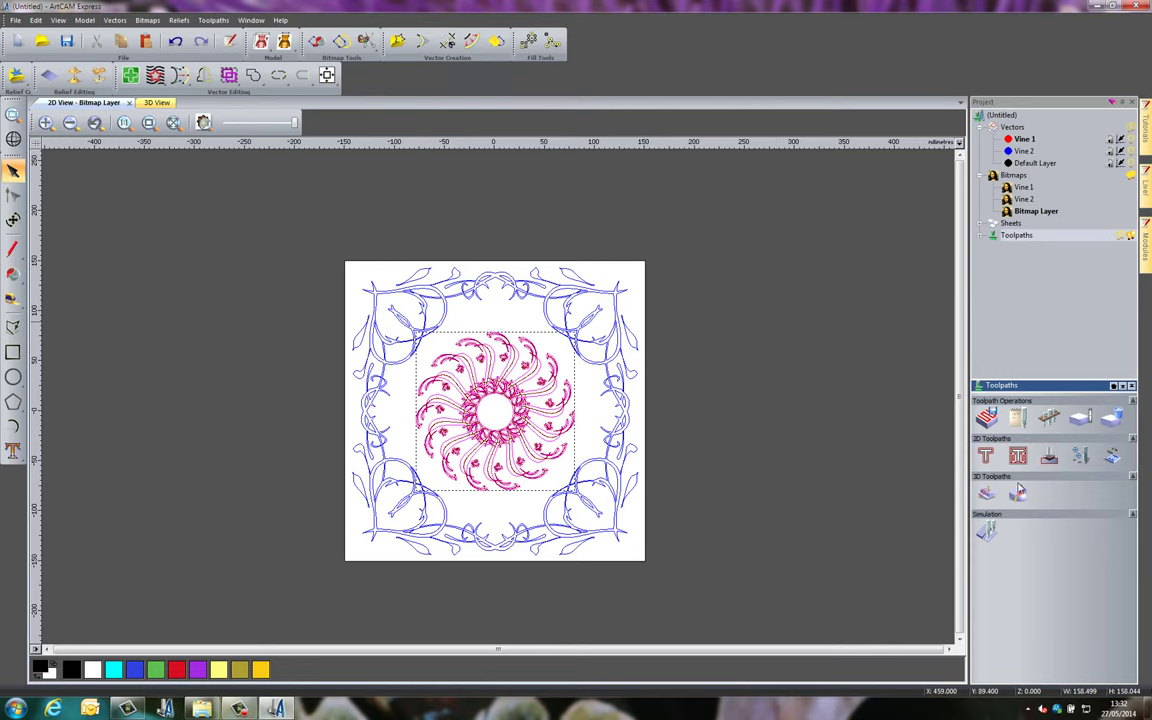
# Calculate a V-Bit Carving toolpath for the Vine 2 vectors with the V-Bit 32 mm 120 degree tool after refreshing the cut width and depth information.
pyautogui.click(1048, 456)
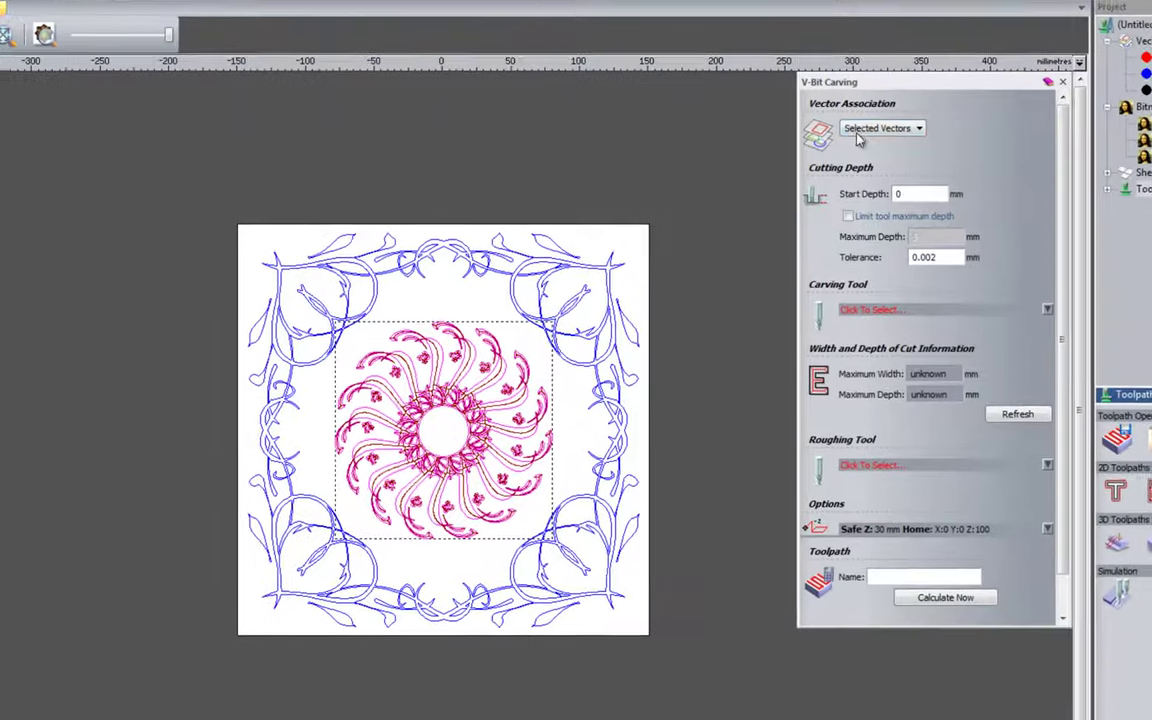
pyautogui.click(814, 190)
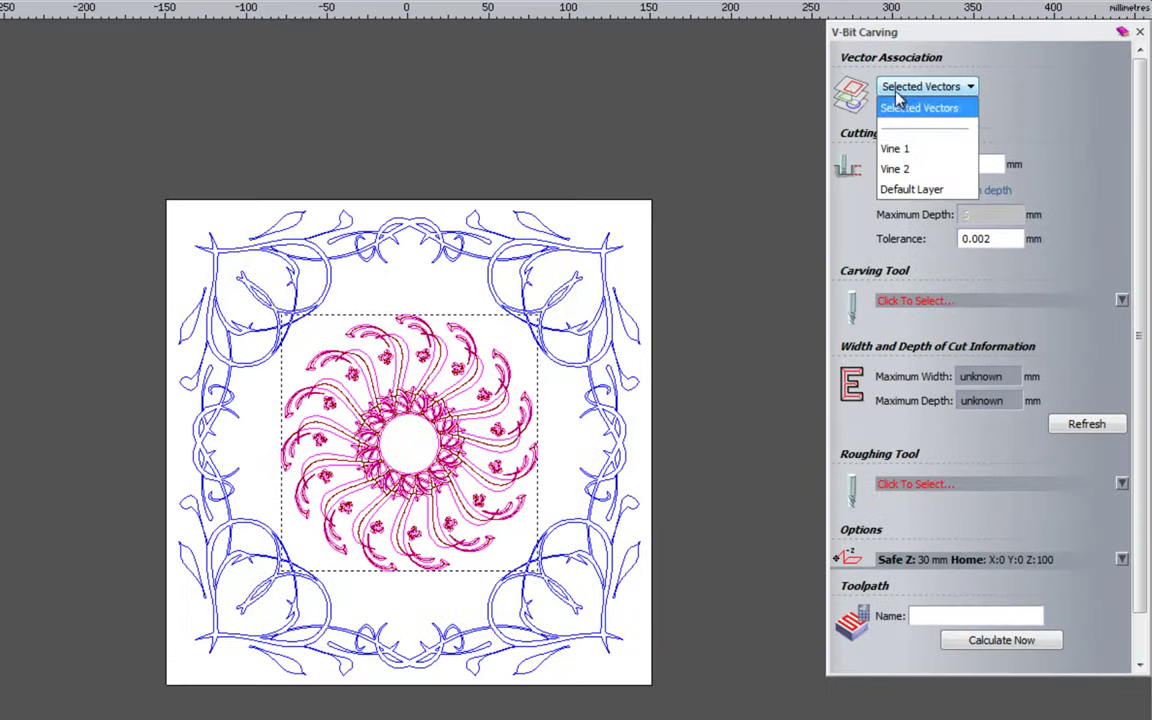
pyautogui.click(912, 170)
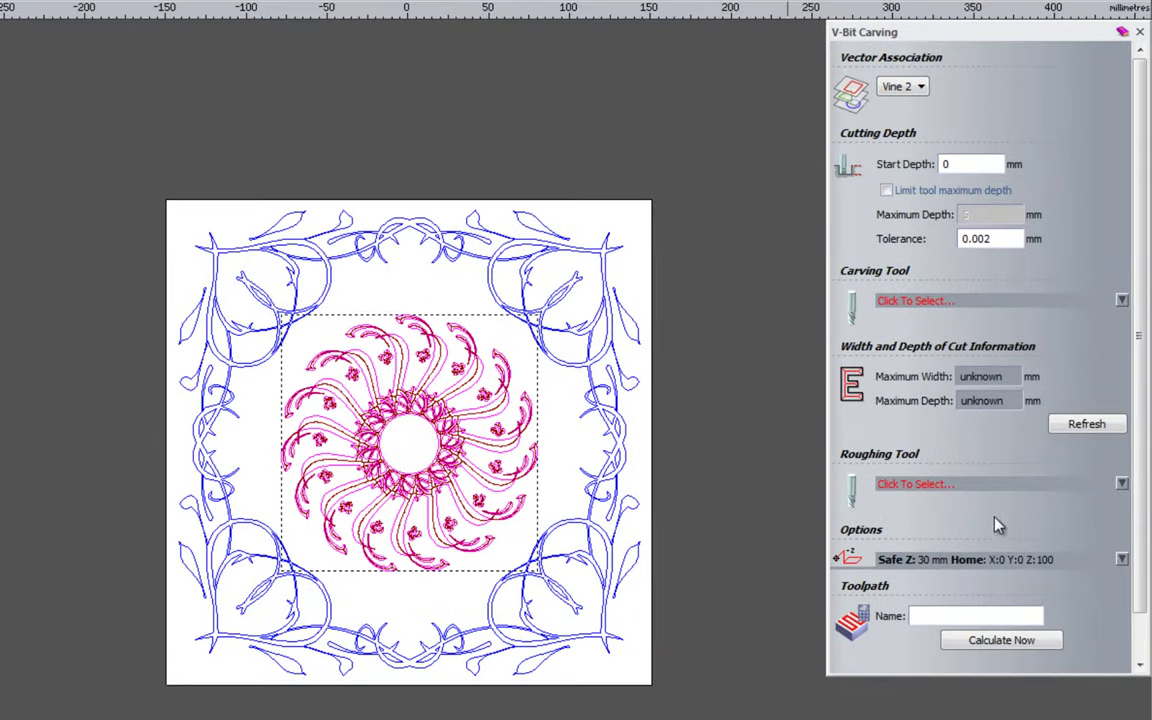
pyautogui.click(880, 301)
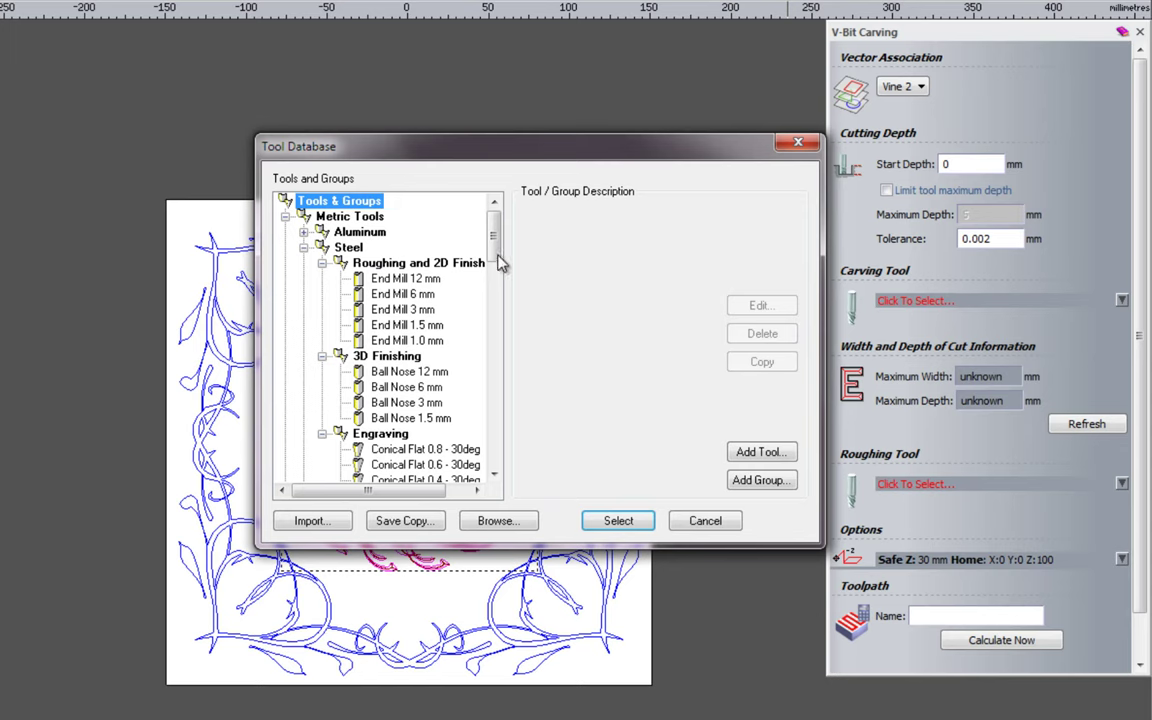
pyautogui.moveTo(494, 232); pyautogui.dragTo(495, 378)
pyautogui.click(420, 357)
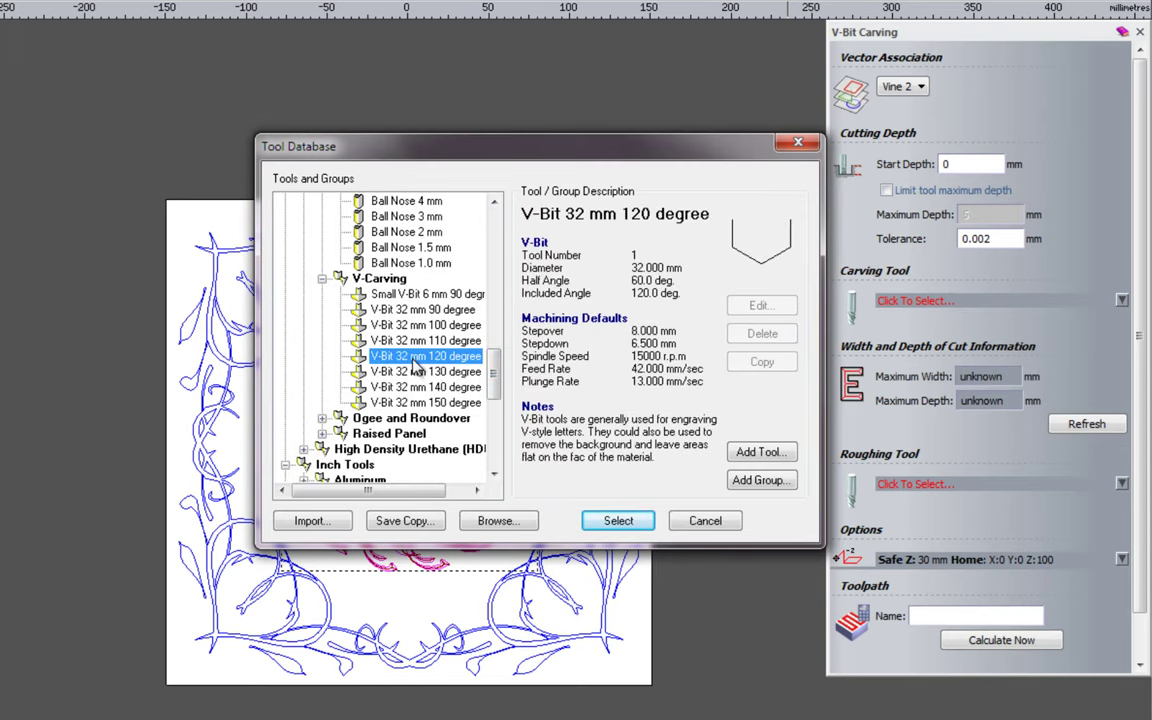
pyautogui.click(616, 521)
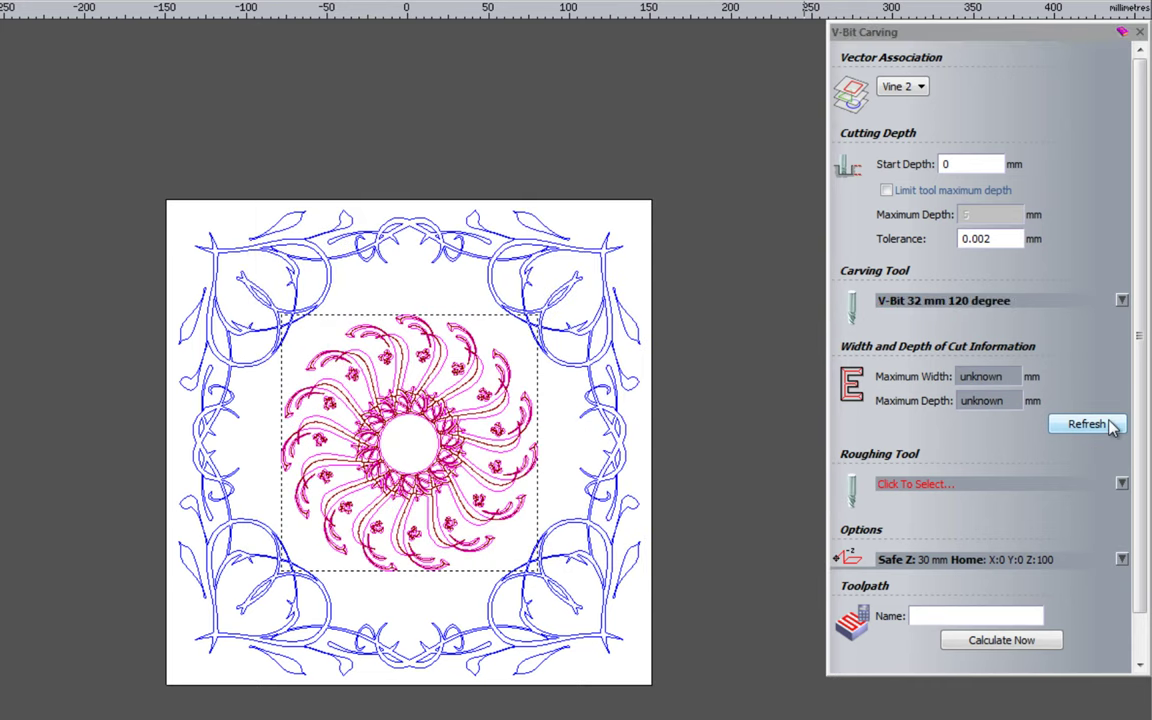
pyautogui.click(1110, 425)
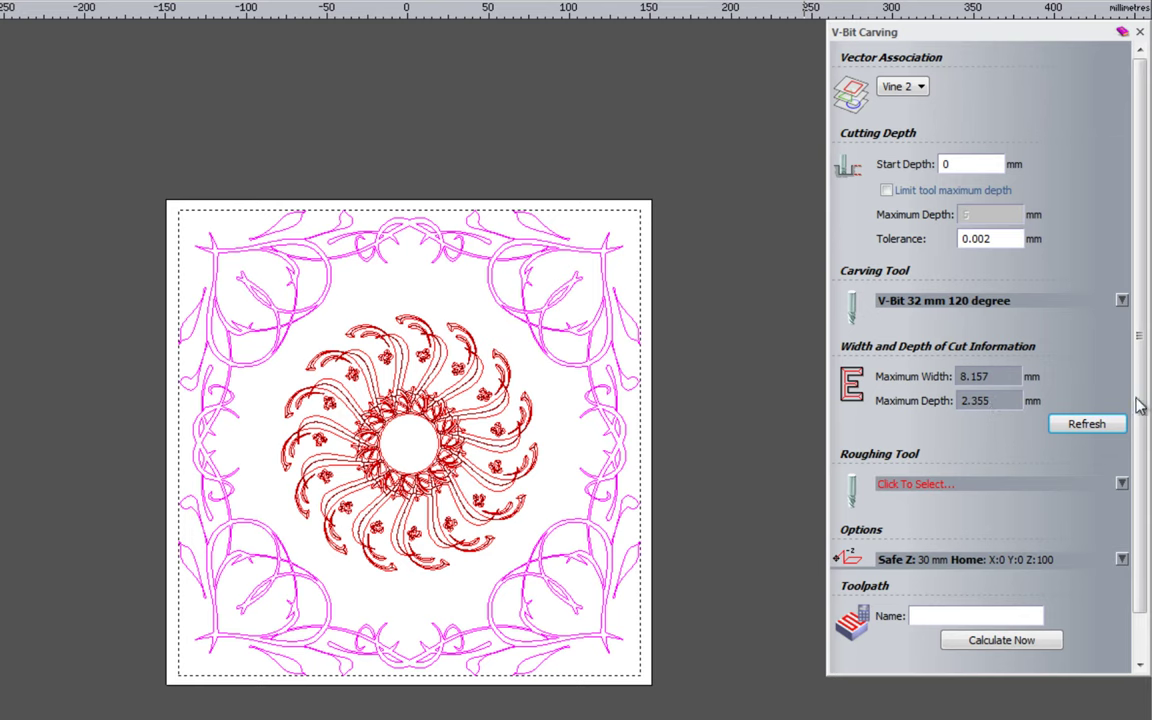
pyautogui.moveTo(1137, 403); pyautogui.dragTo(1137, 451)
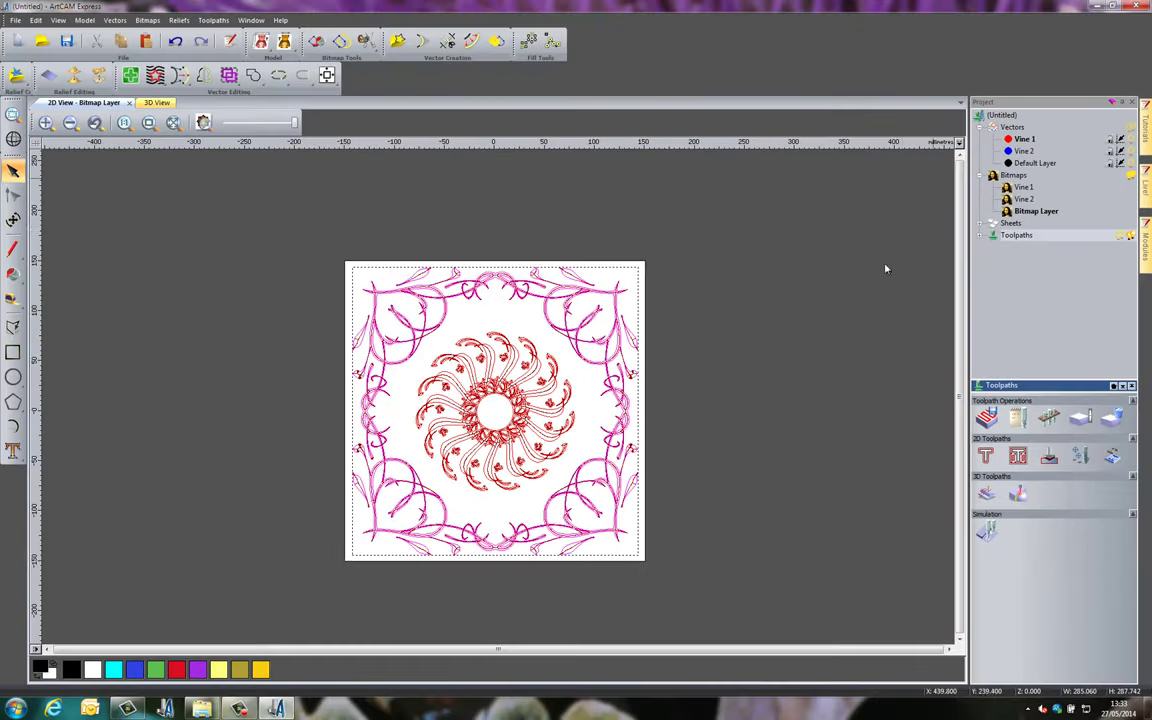
# Examine the calculated carving paths up close in the vine border and the centre pattern.
pyautogui.scroll(5, 590, 525)
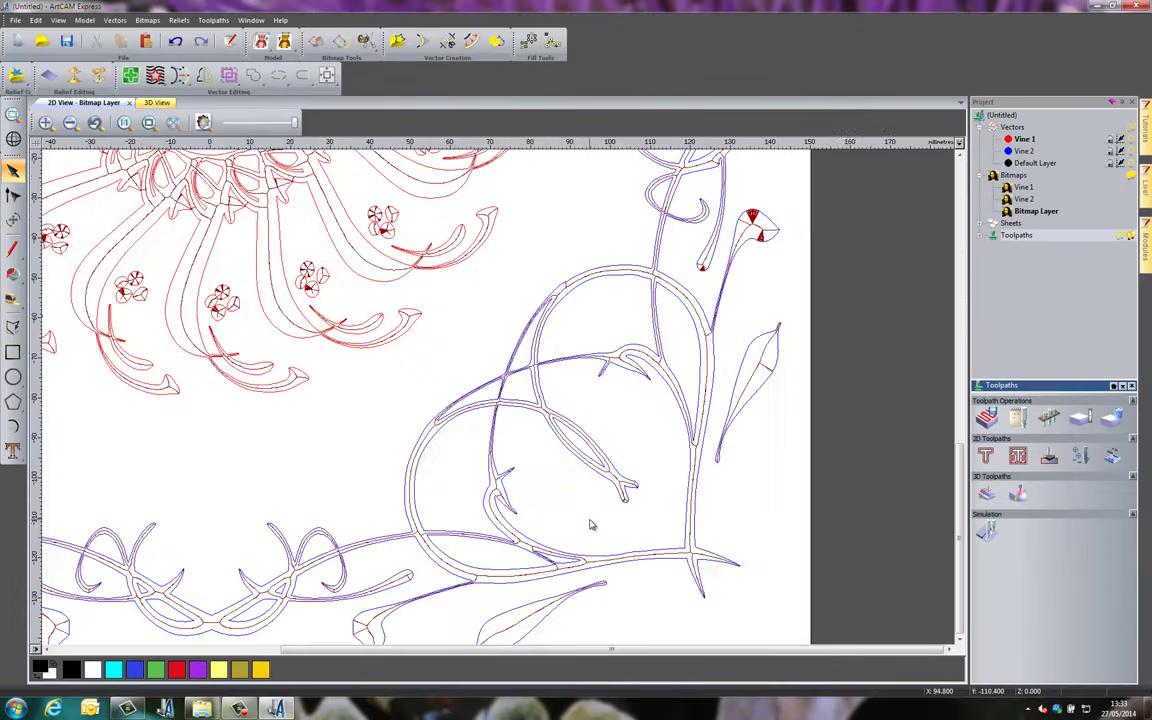
pyautogui.scroll(2, 575, 522)
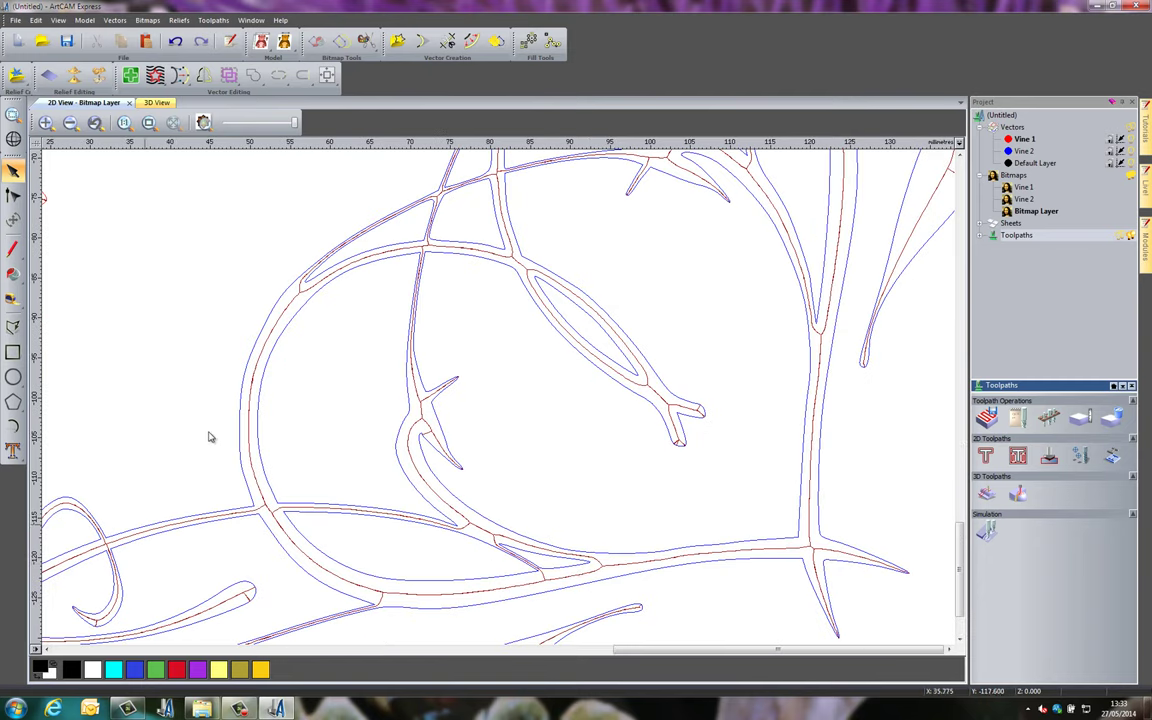
pyautogui.scroll(-5, 210, 437)
pyautogui.scroll(5, 280, 266)
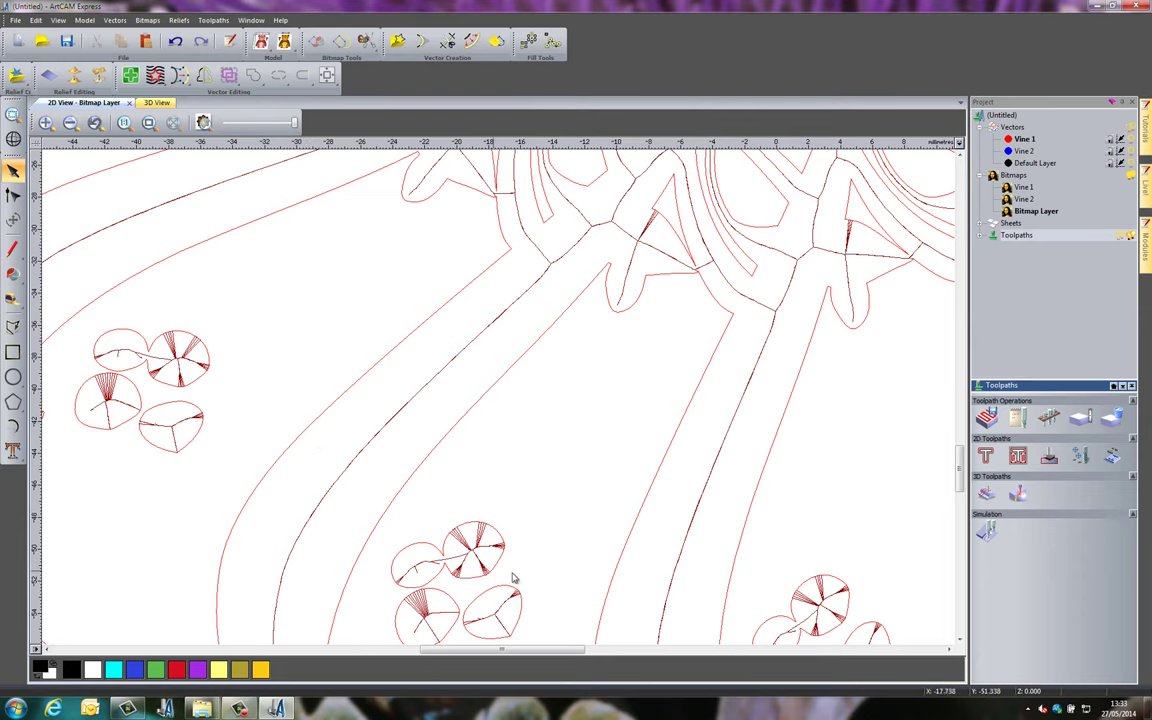
pyautogui.scroll(-5, 690, 350)
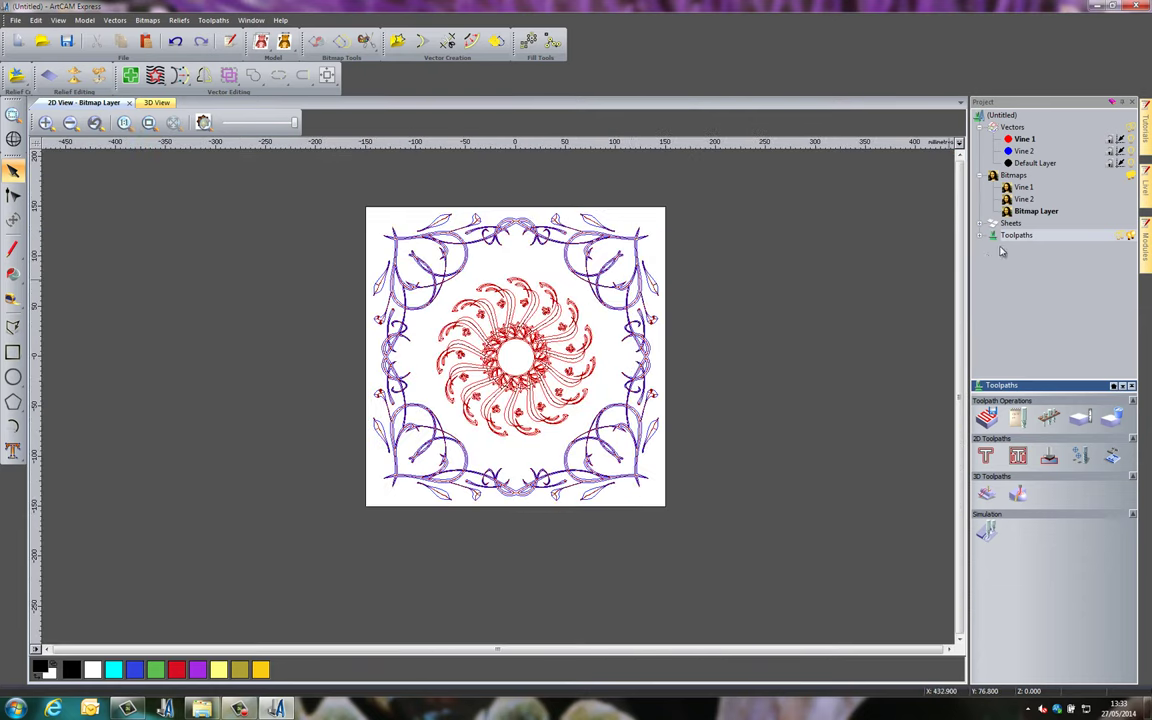
# Simulate all toolpaths together on the material block and view the carved panel at an angle in 3D.
pyautogui.rightClick(1017, 237)
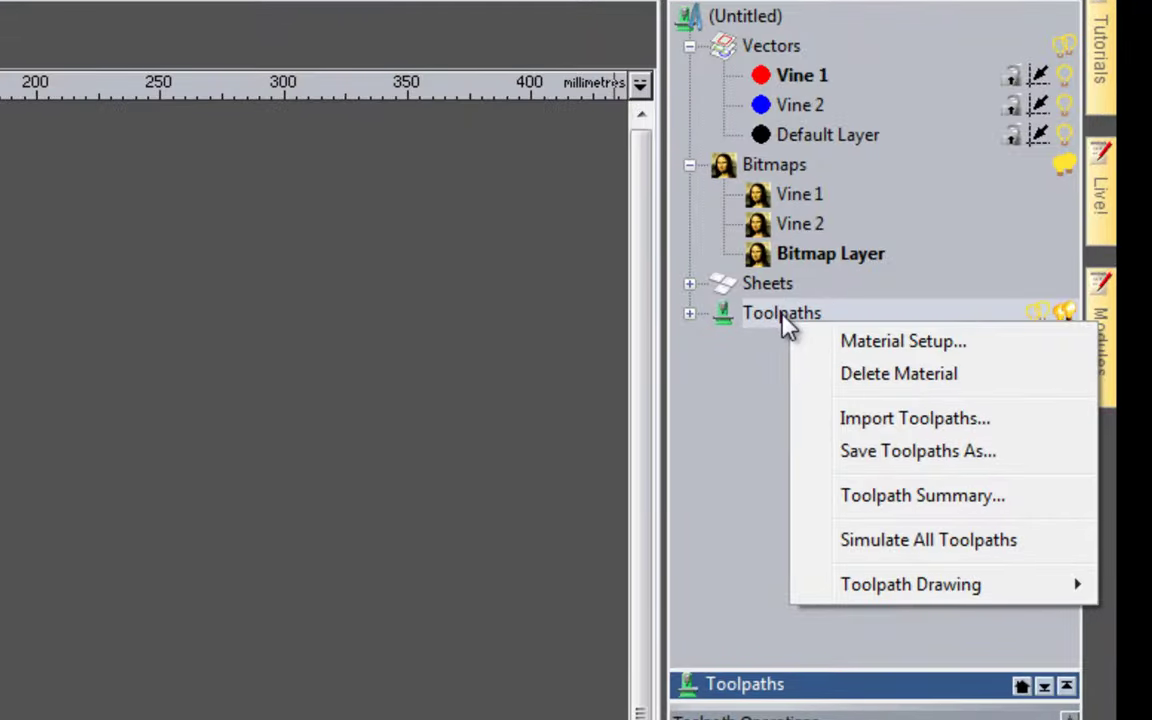
pyautogui.click(723, 378)
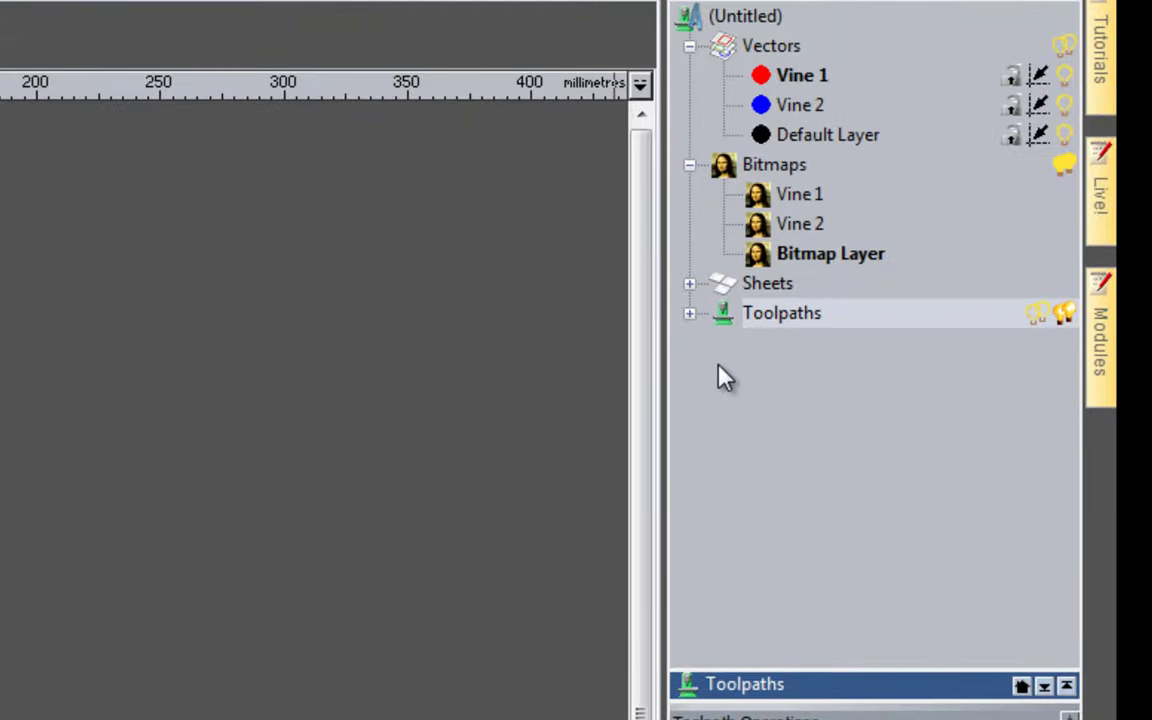
pyautogui.click(689, 314)
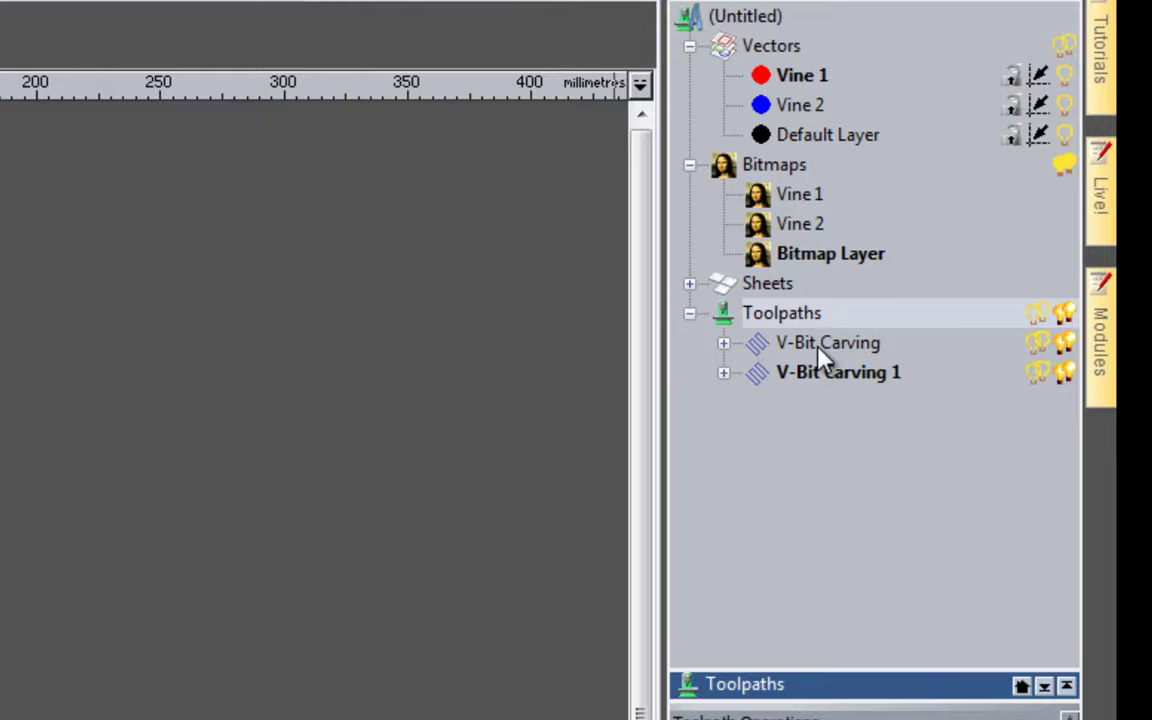
pyautogui.rightClick(822, 318)
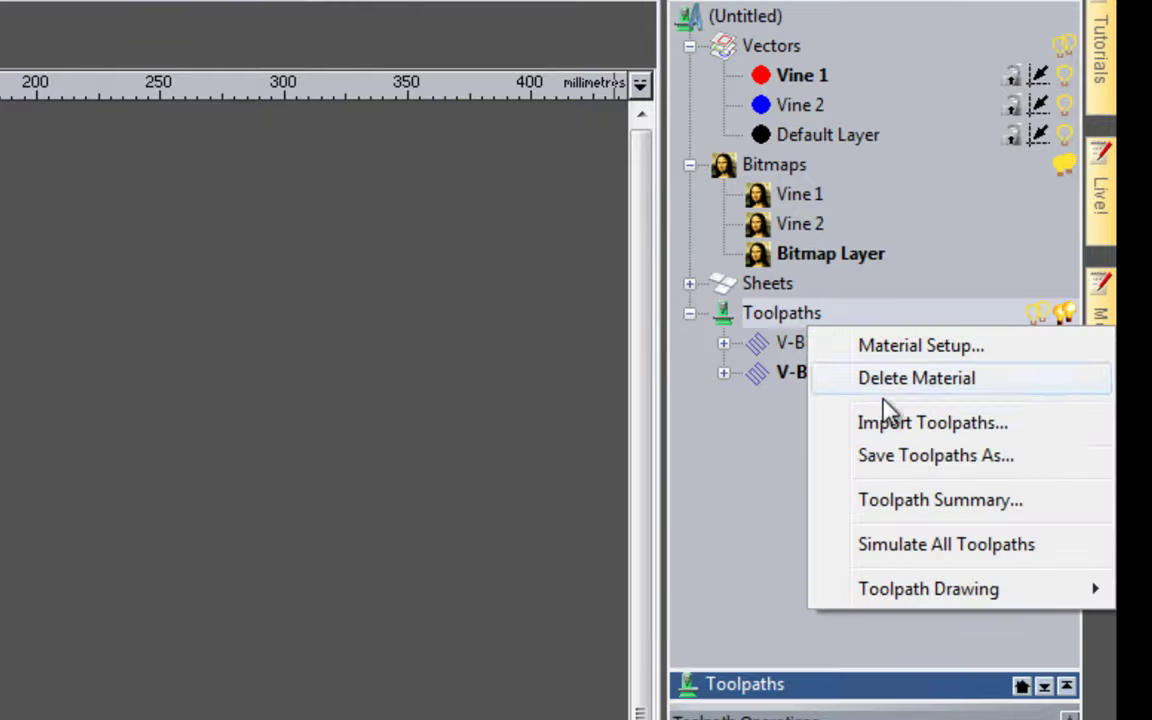
pyautogui.click(930, 546)
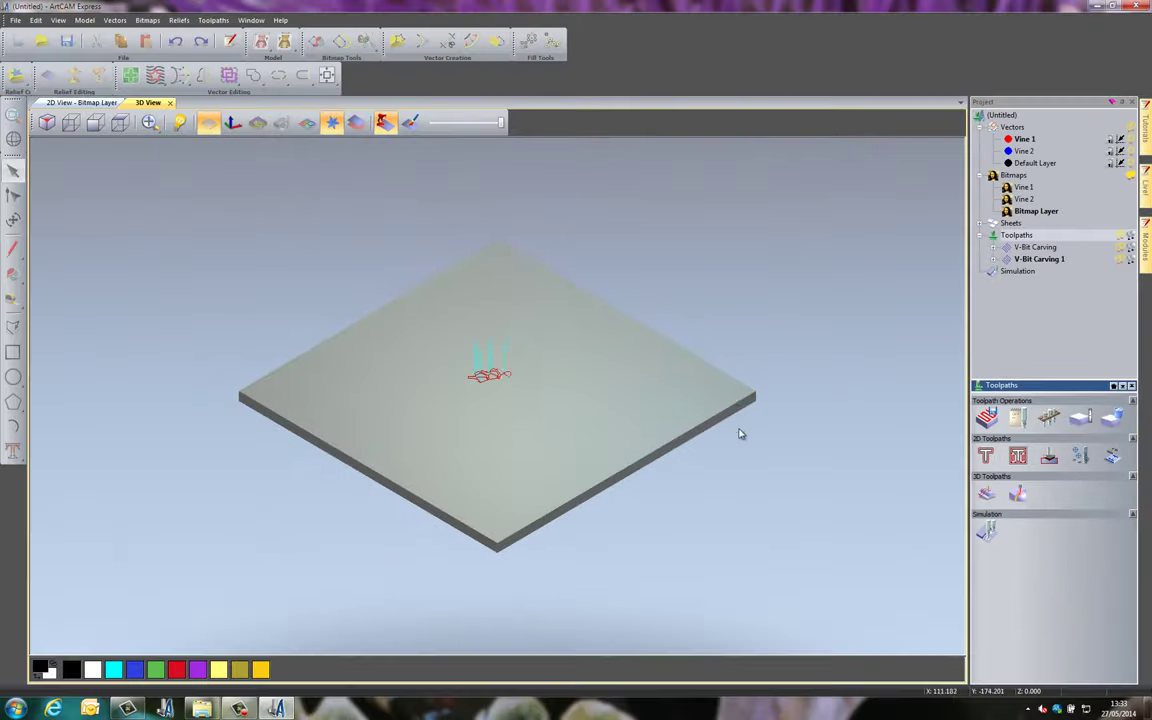
pyautogui.moveTo(742, 400); pyautogui.dragTo(509, 394)
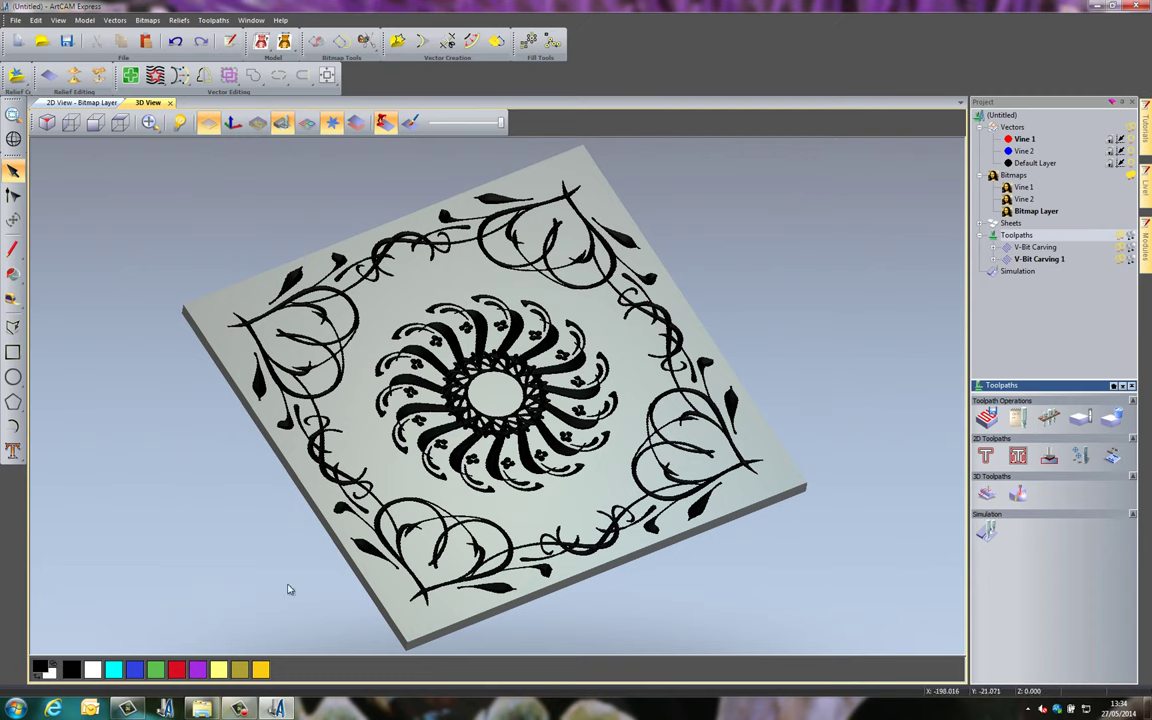
# Turn off Depth Colour in the simulation rendering and apply it to the carved panel.
pyautogui.click(1016, 271)
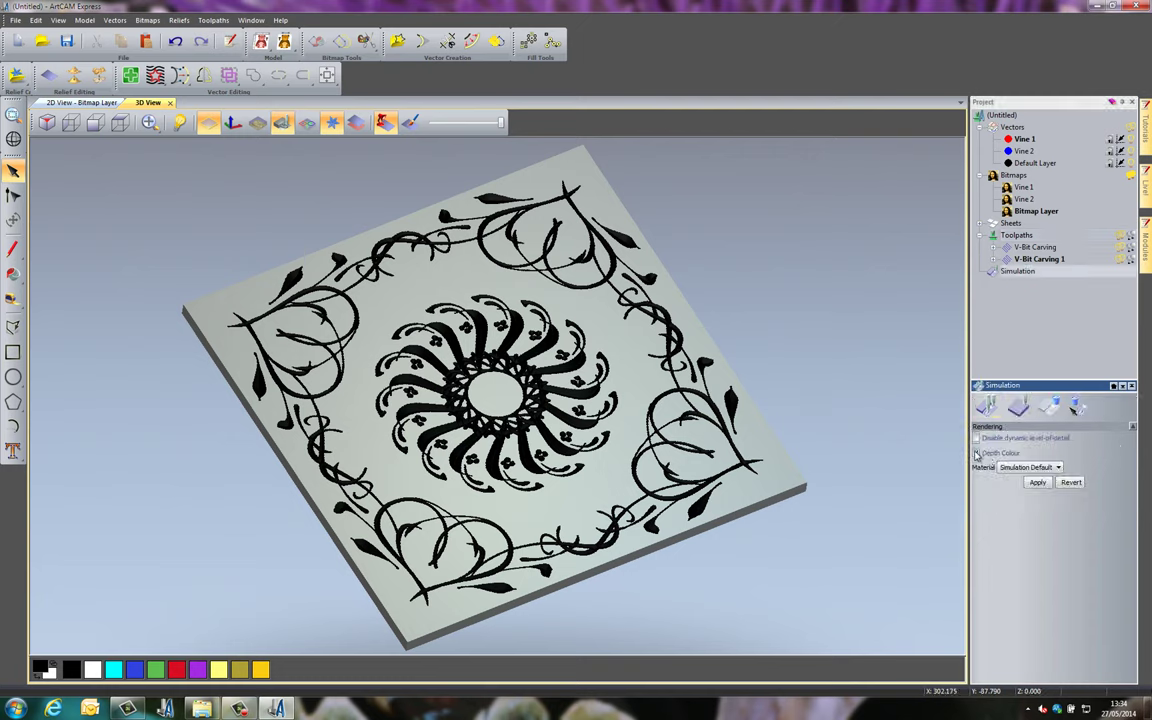
pyautogui.click(1038, 483)
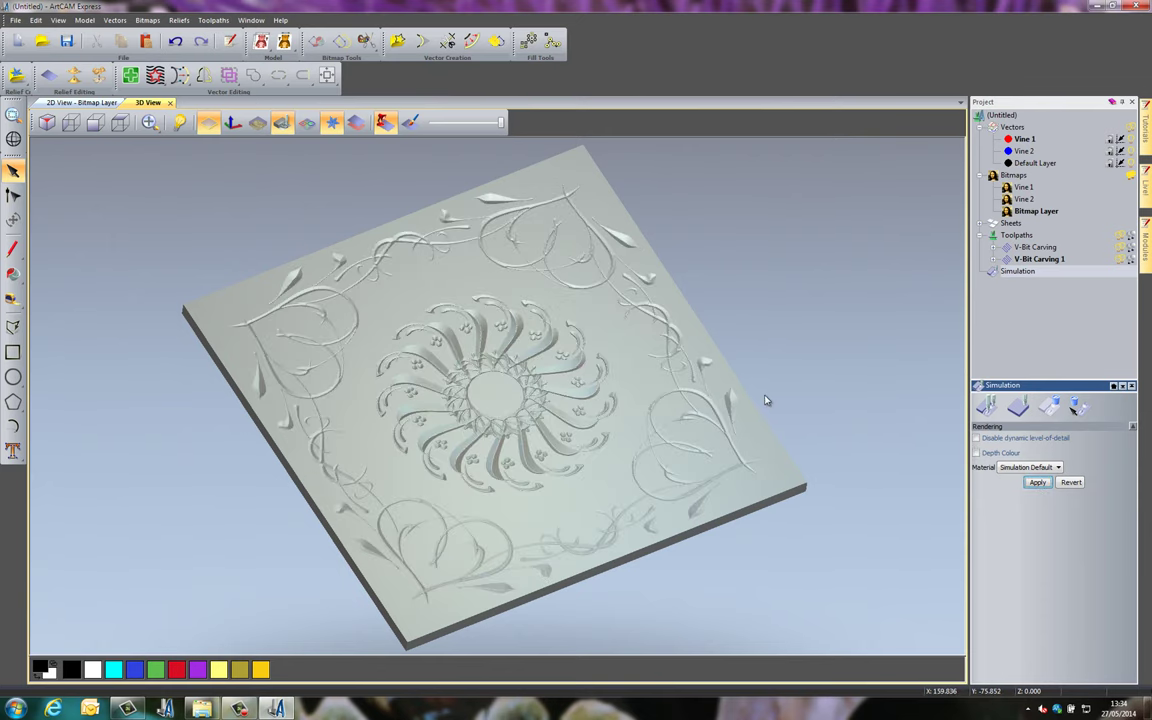
pyautogui.moveTo(765, 400); pyautogui.dragTo(724, 437)
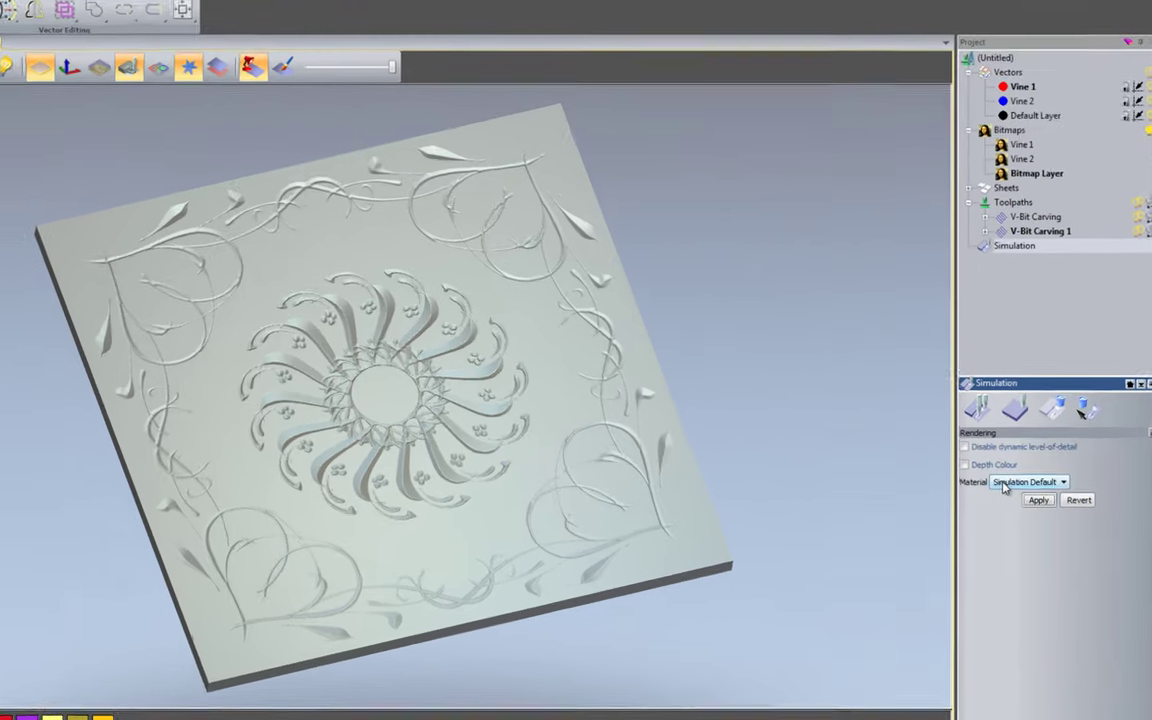
# Set the simulation material to Blue Wax and apply it to the carved panel.
pyautogui.click(1045, 467)
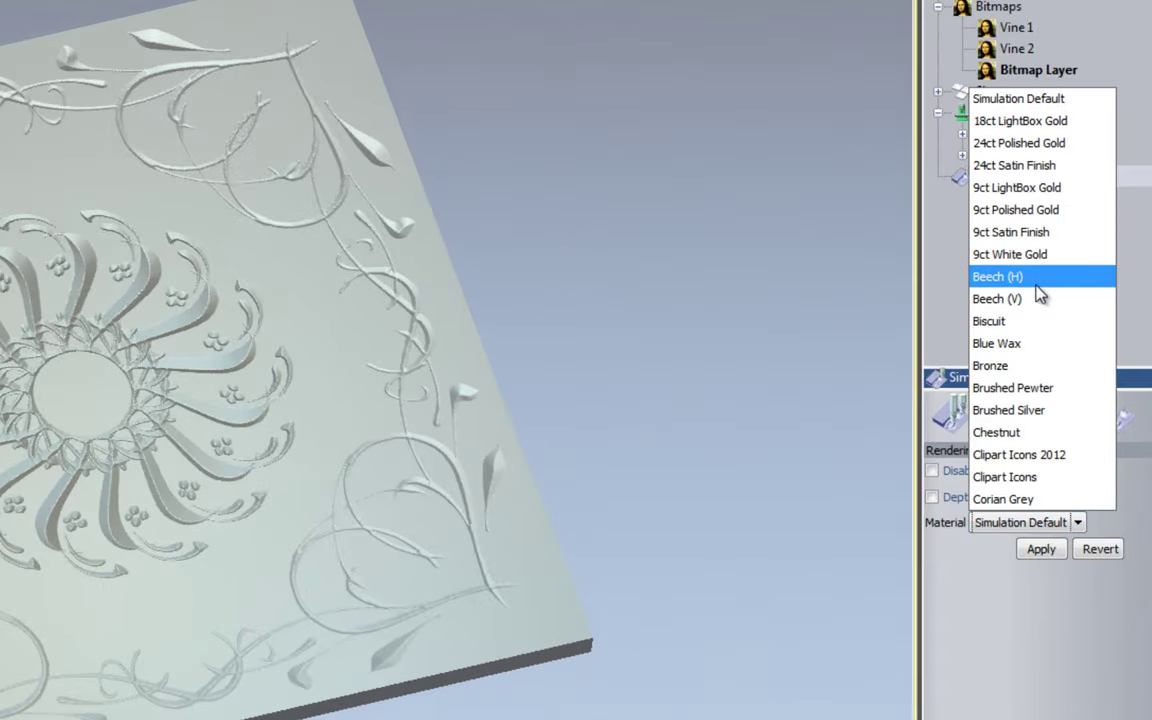
pyautogui.scroll(-3, 1027, 283)
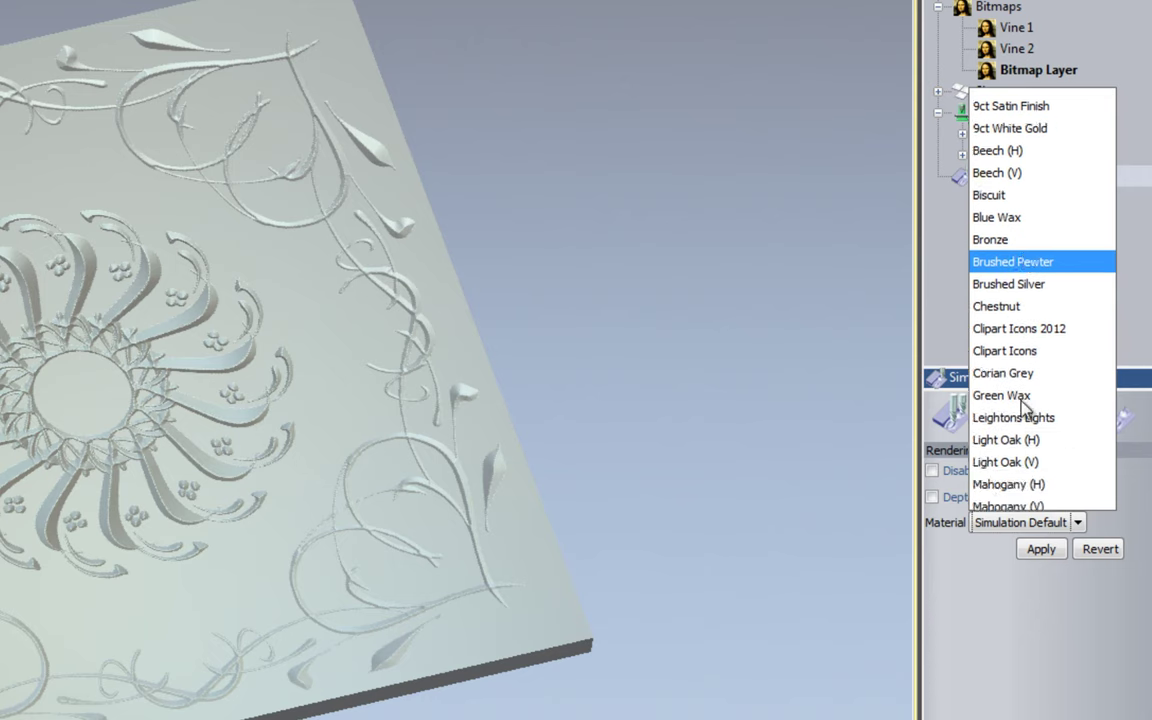
pyautogui.scroll(2, 1010, 380)
pyautogui.click(1005, 281)
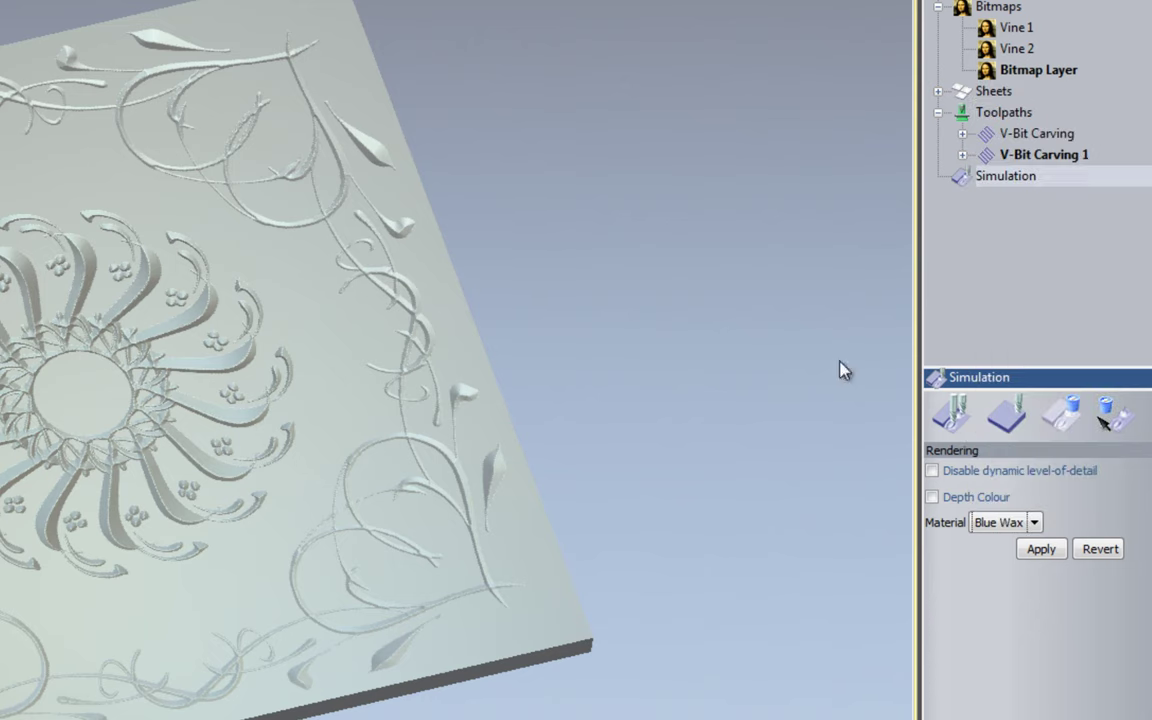
pyautogui.click(1030, 553)
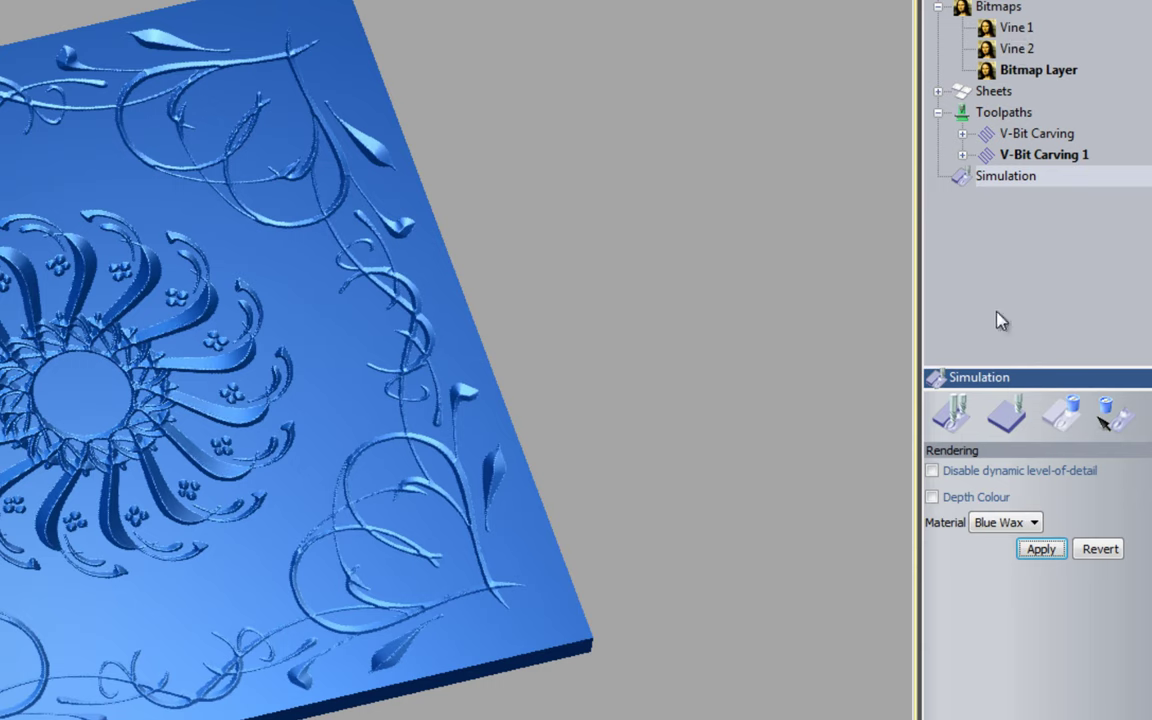
# Turn on Depth Colour in the simulation rendering and apply it to the Blue Wax panel.
pyautogui.click(931, 498)
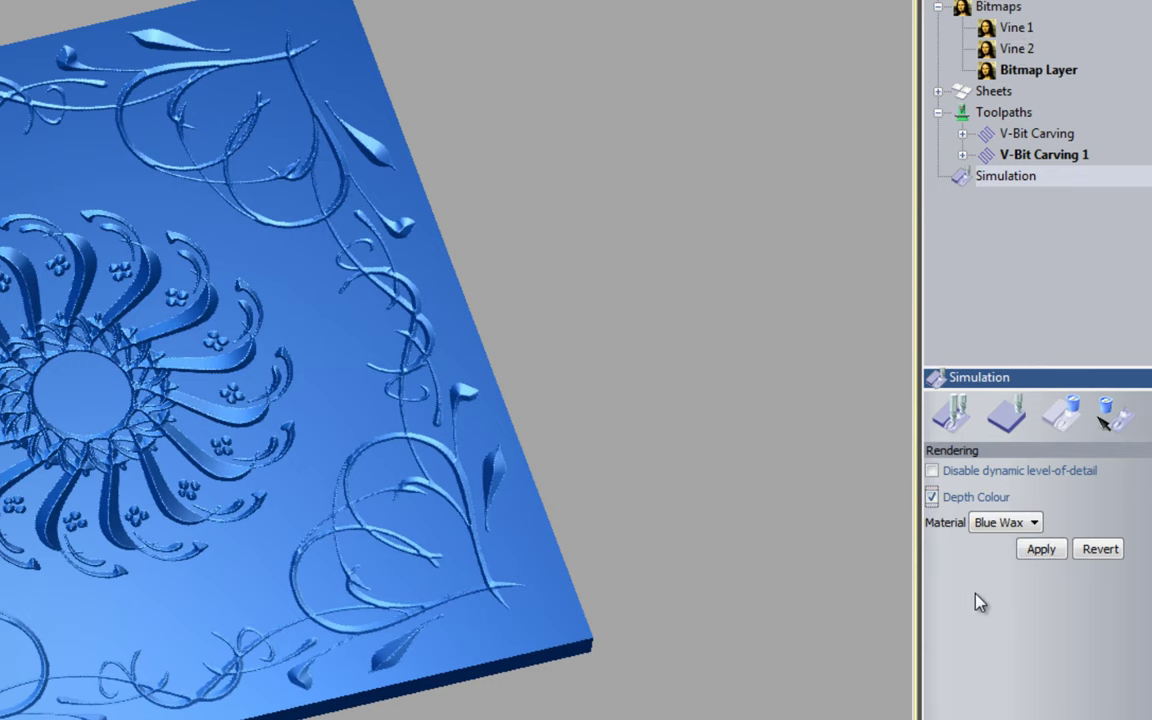
pyautogui.click(1038, 558)
pyautogui.moveTo(375, 602); pyautogui.dragTo(800, 487)
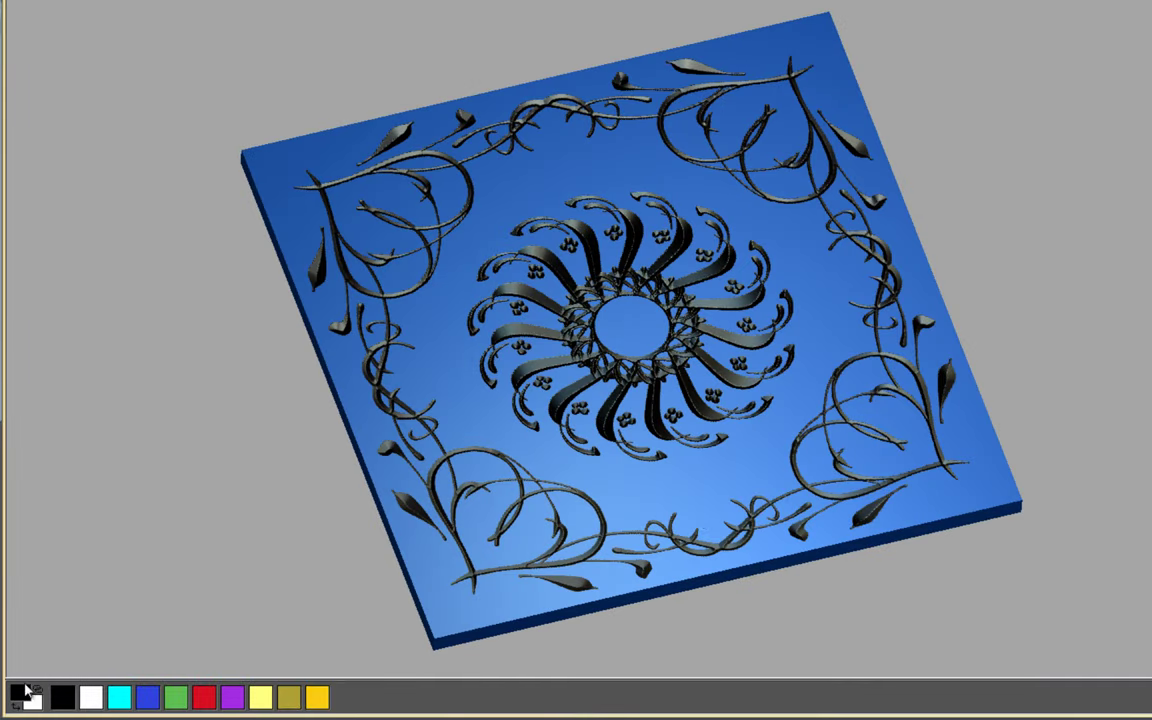
# Try cyan, blue, green, red, purple and pale yellow as the colour of the carved areas.
pyautogui.click(117, 700)
pyautogui.click(148, 697)
pyautogui.click(170, 701)
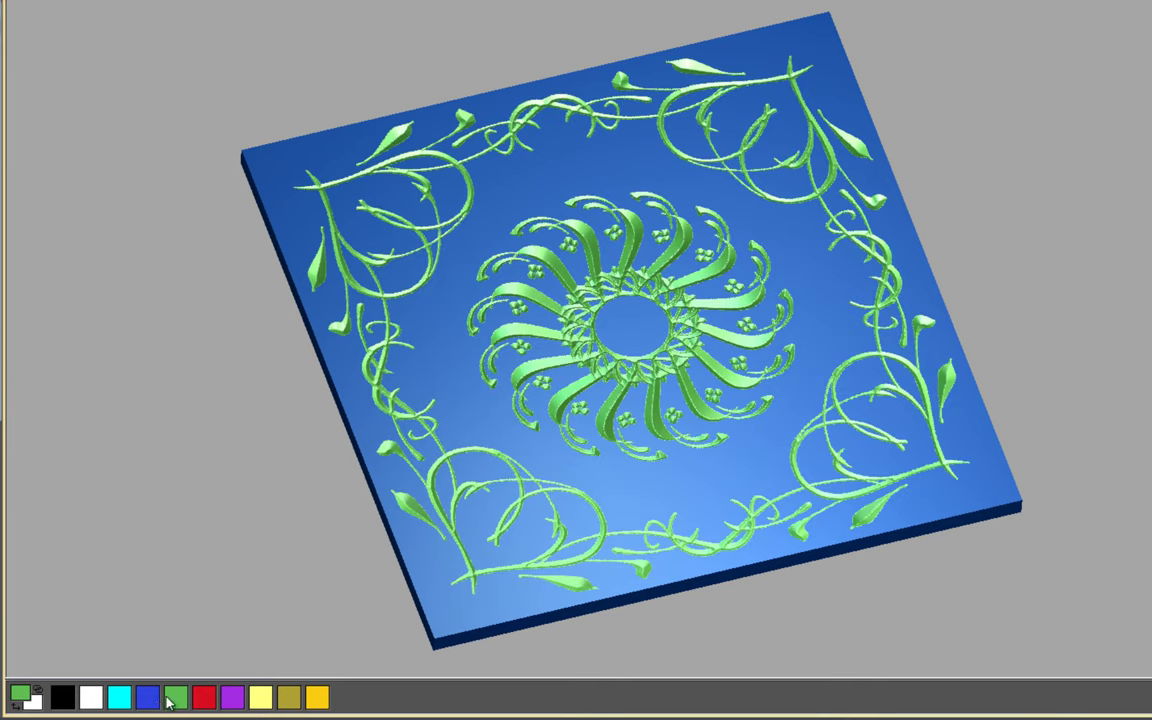
pyautogui.click(203, 700)
pyautogui.click(233, 700)
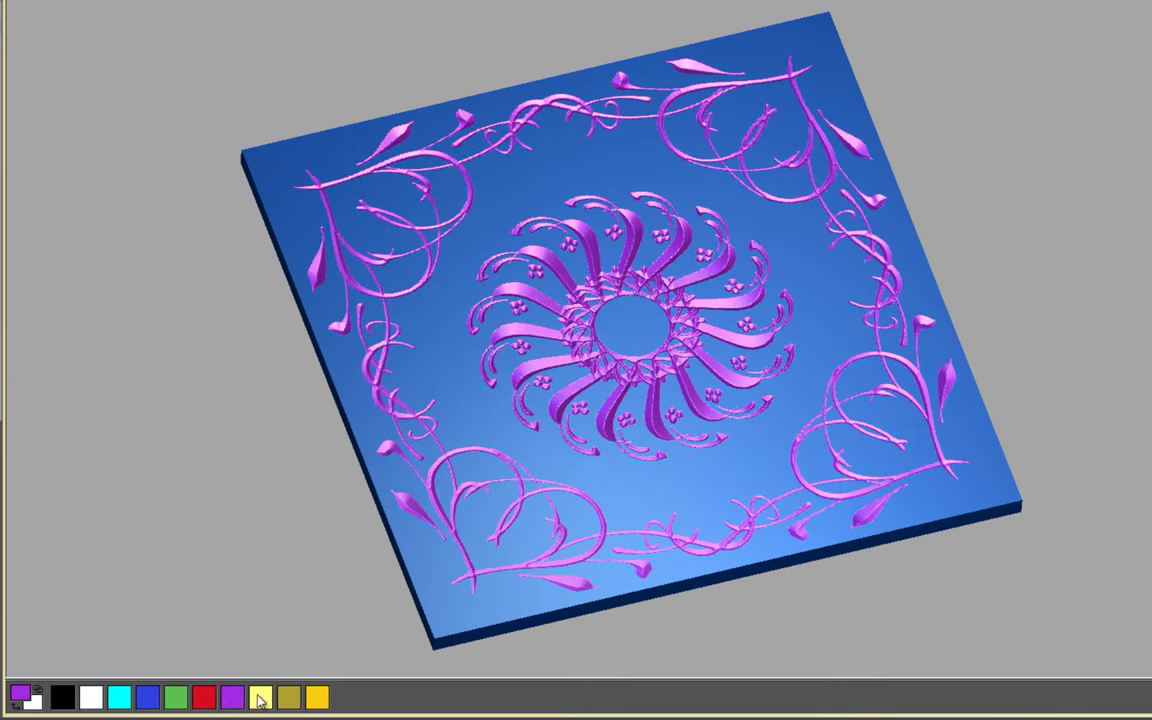
pyautogui.click(265, 700)
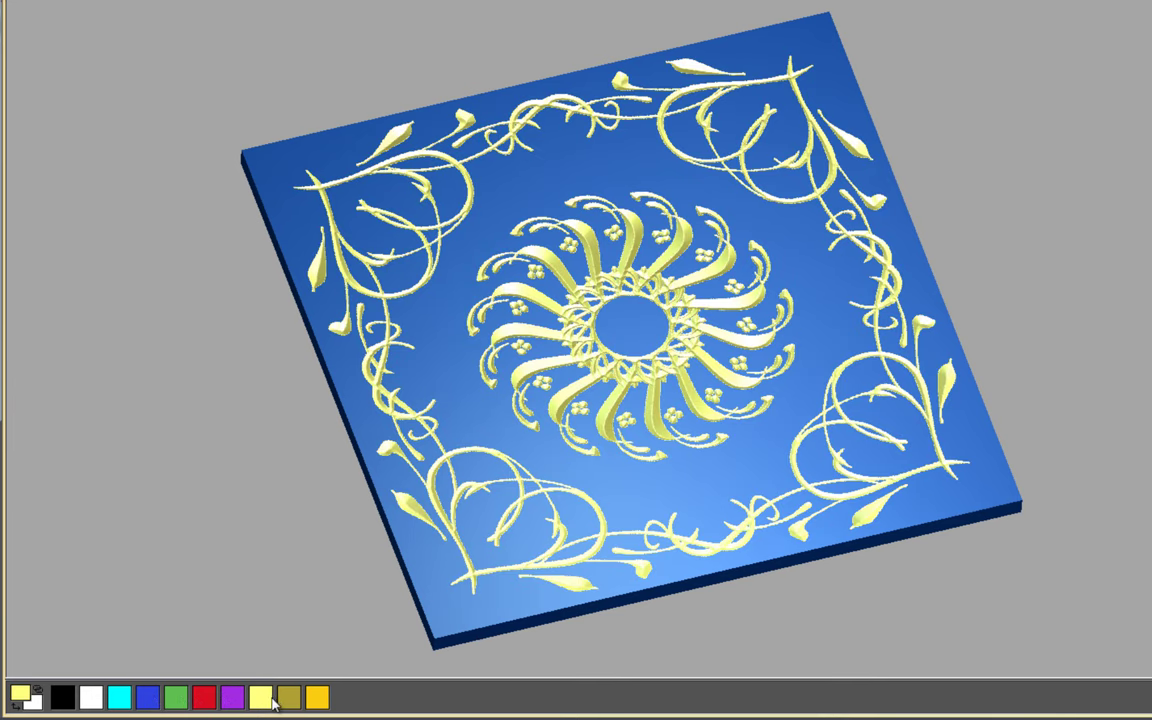
# Add light grey (red 192, green 192, blue 192) to the colour palette as the colour of the carved areas.
pyautogui.rightClick(410, 703)
pyautogui.click(510, 488)
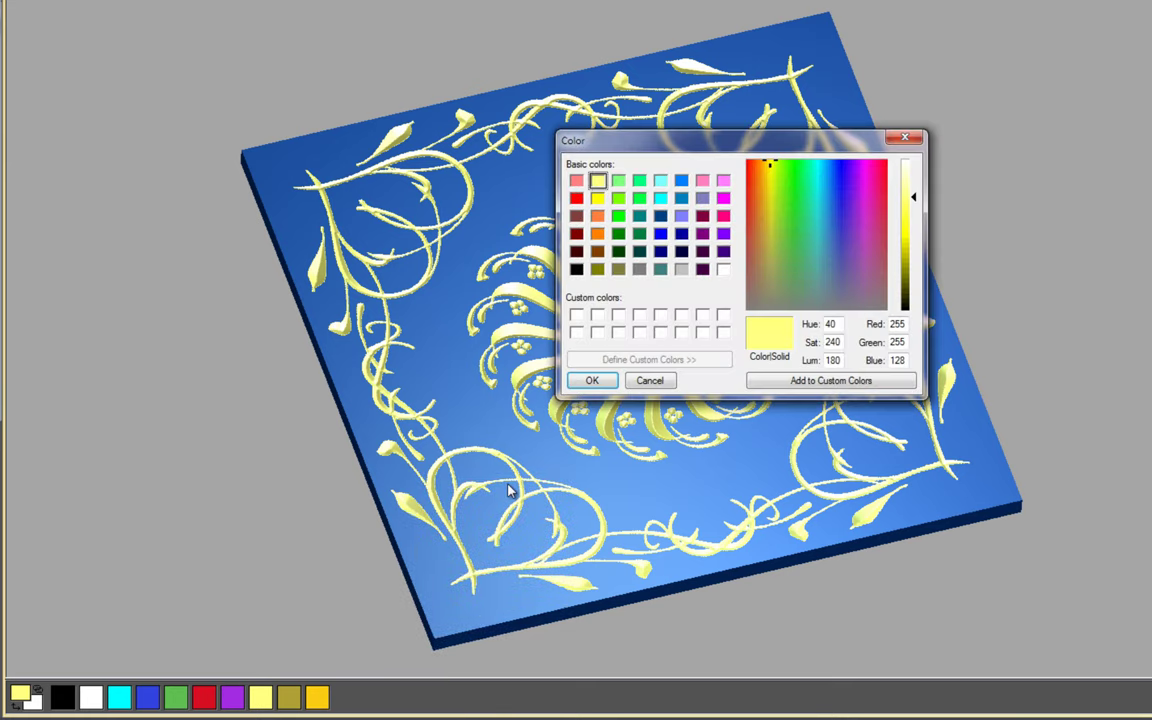
pyautogui.click(681, 269)
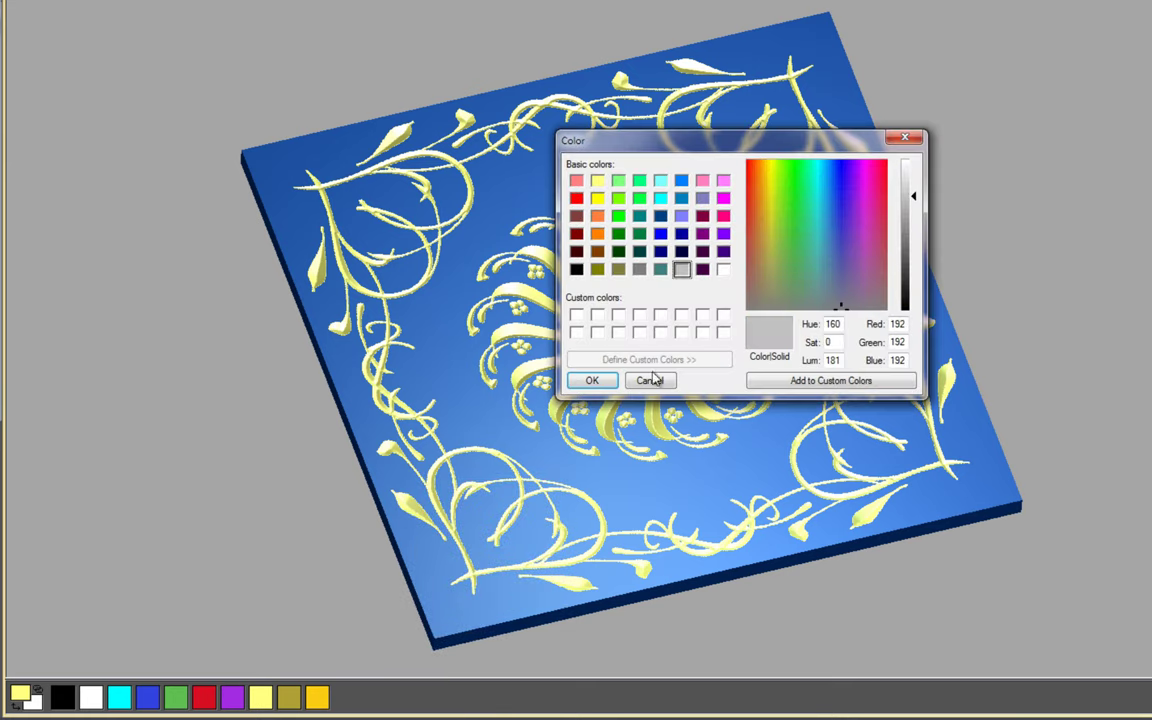
pyautogui.click(592, 381)
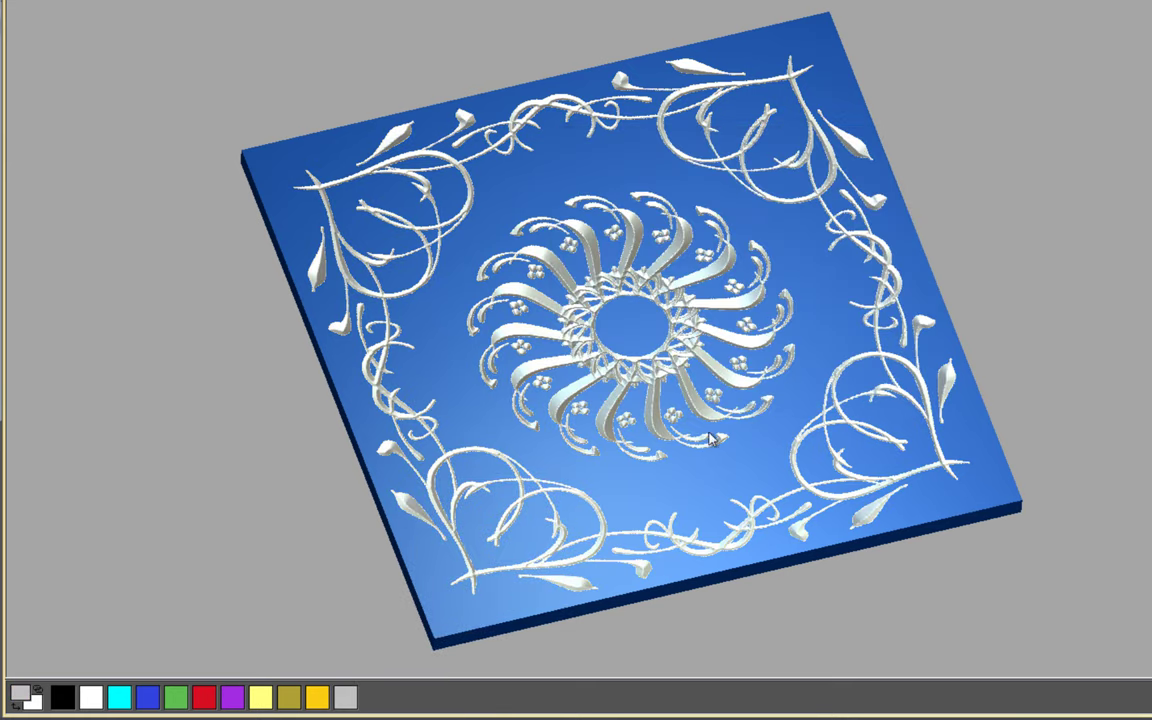
pyautogui.moveTo(712, 440)
pyautogui.mouseDown()
pyautogui.moveTo(650, 519)
pyautogui.moveTo(710, 473)
pyautogui.moveTo(737, 381)
pyautogui.moveTo(705, 450)
pyautogui.mouseUp()
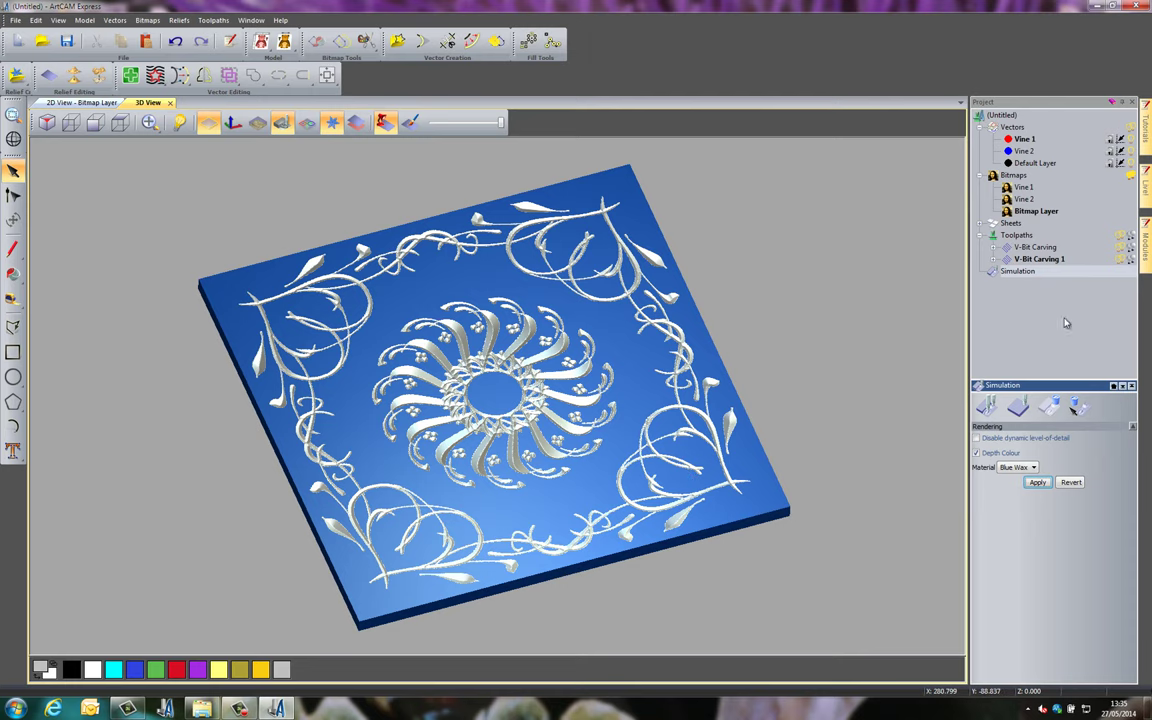
# Start saving both V-Bit Carving toolpaths, with separate files and toolpath details appended to the file names.
pyautogui.click(1018, 235)
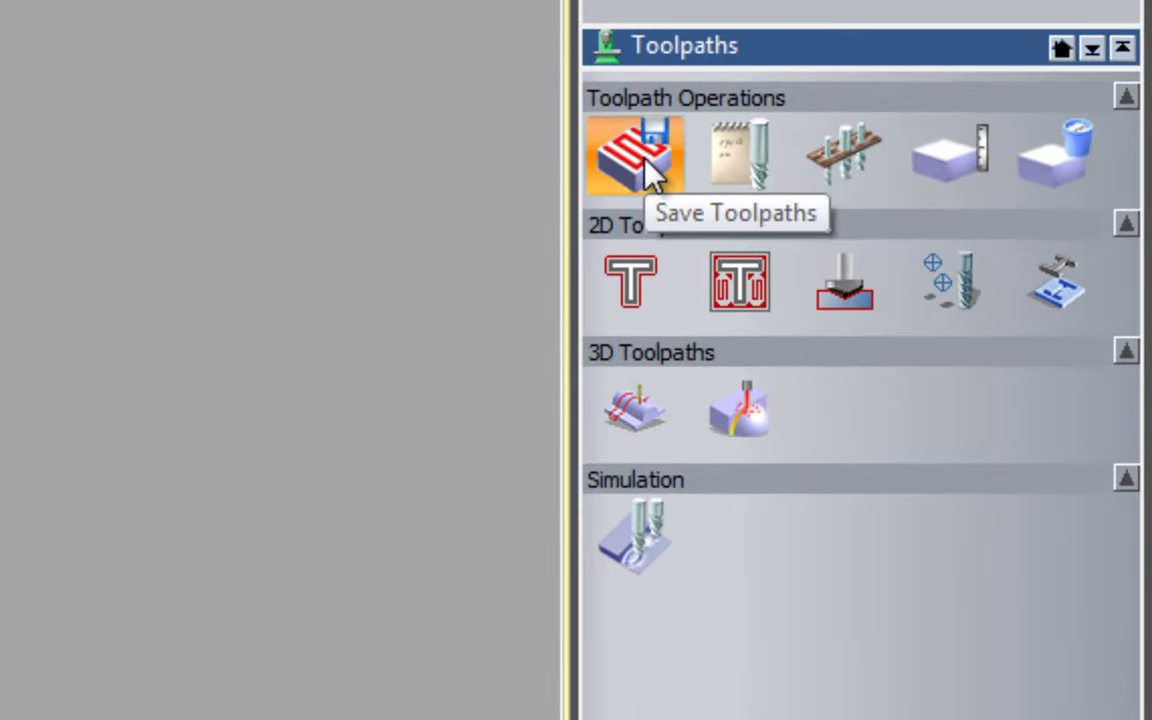
pyautogui.click(796, 281)
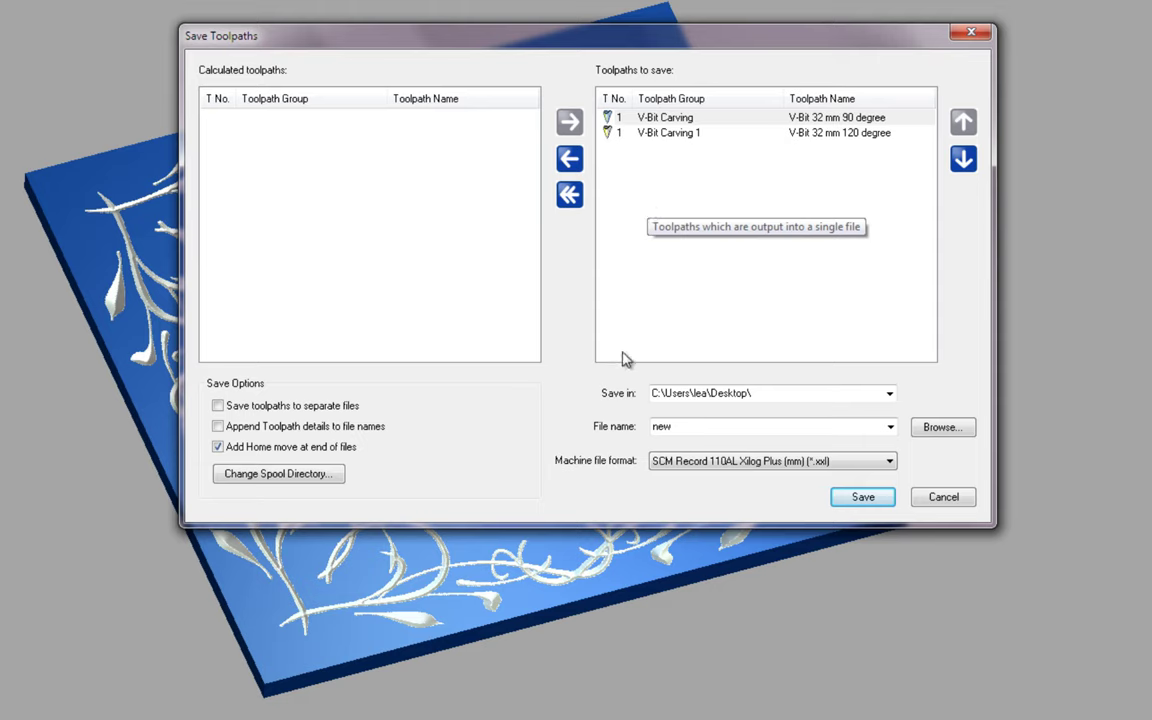
pyautogui.click(217, 405)
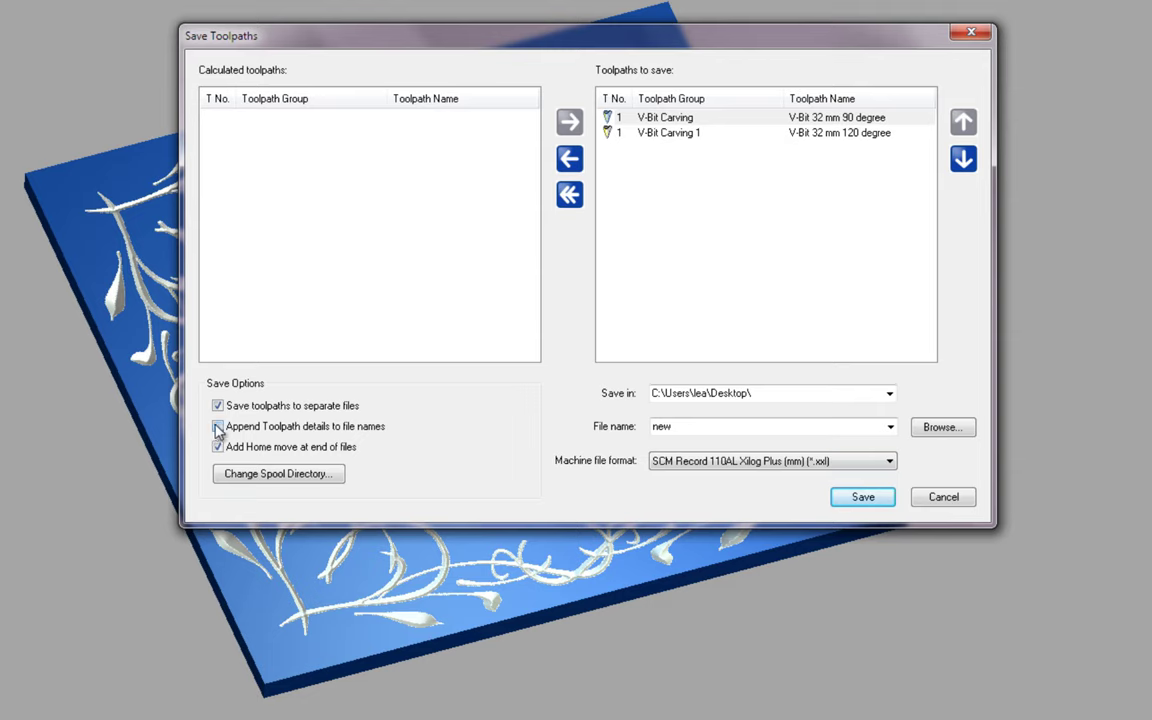
pyautogui.click(218, 427)
# Set the save location to the desktop folder "Express 2013 V-bit Carving with Bitmap and vector modules" with the file name vbit.
pyautogui.click(931, 431)
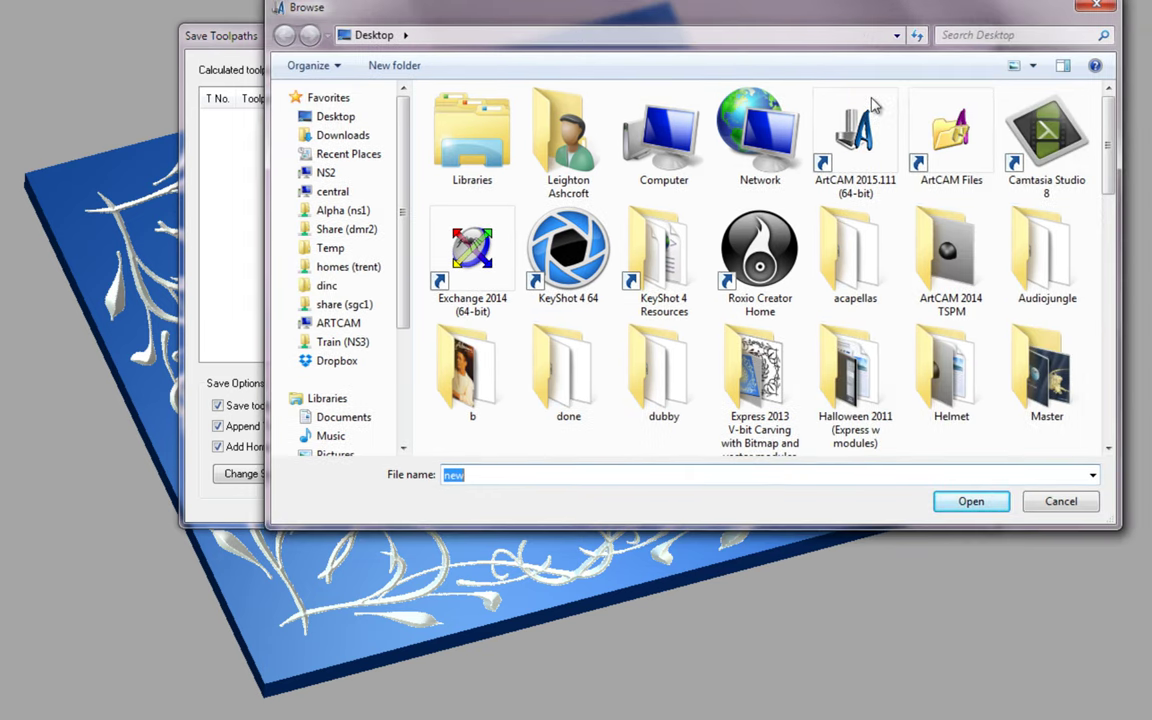
pyautogui.doubleClick(762, 365)
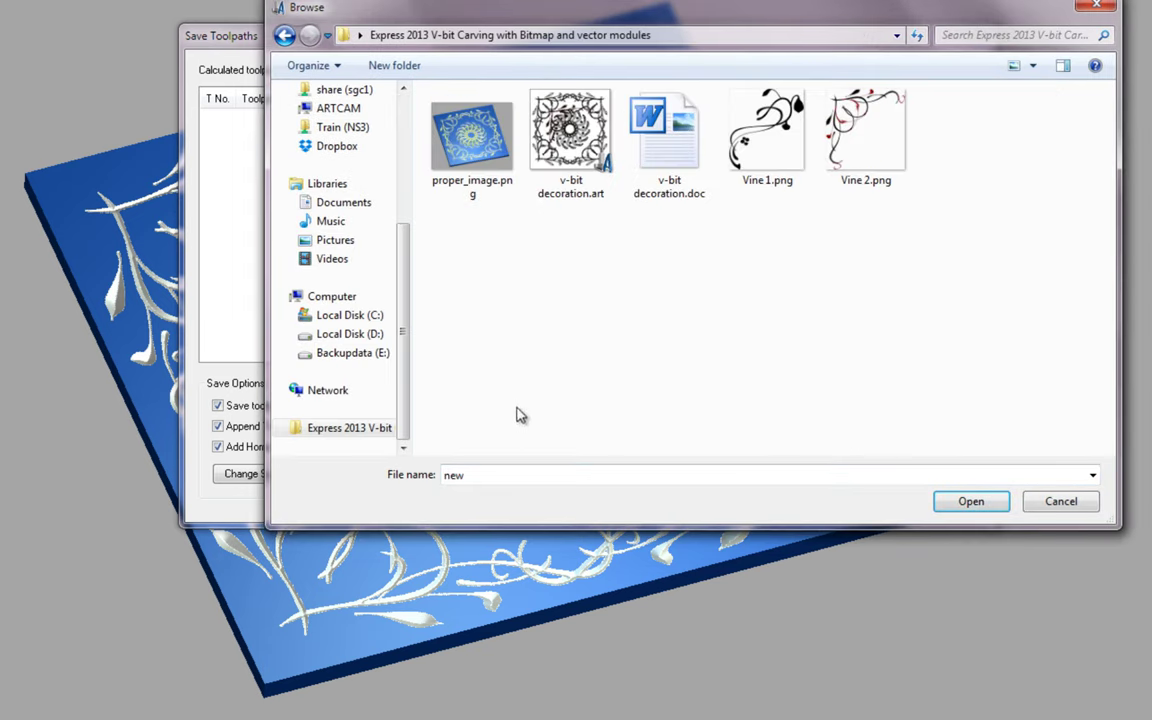
pyautogui.doubleClick(481, 476)
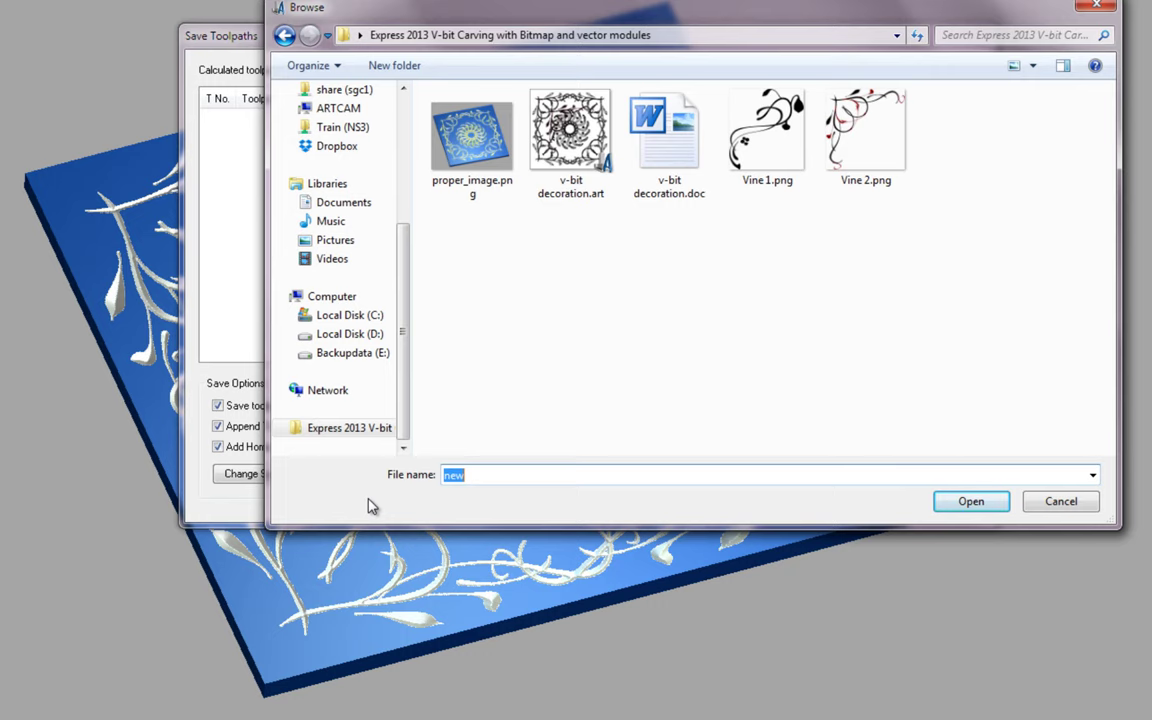
pyautogui.write('vbit')
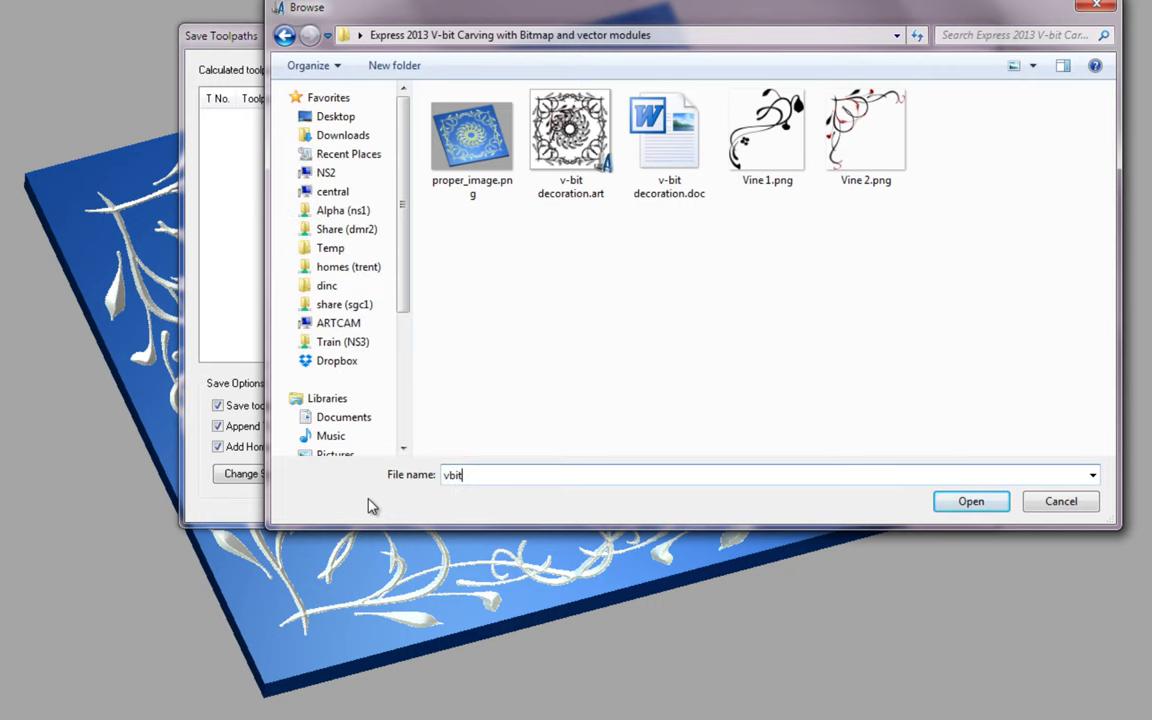
pyautogui.click(941, 505)
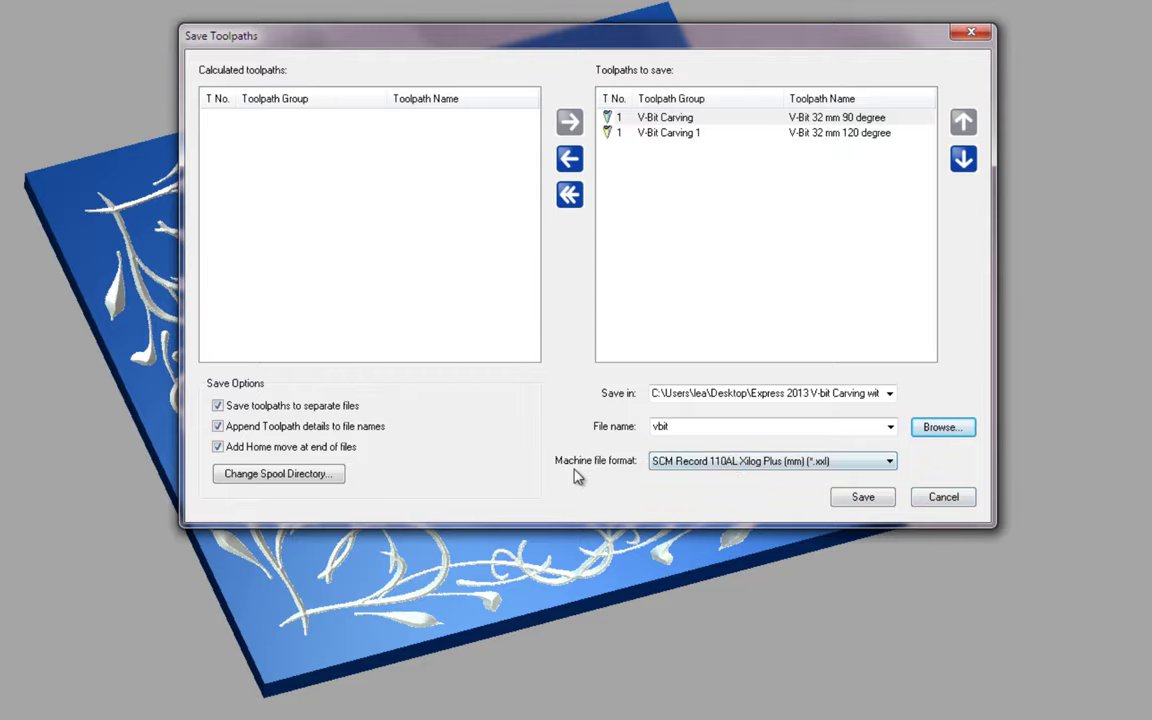
# Choose G-Code Arcs (mm) (*.tap) as the machine file format and save the toolpaths.
pyautogui.click(690, 462)
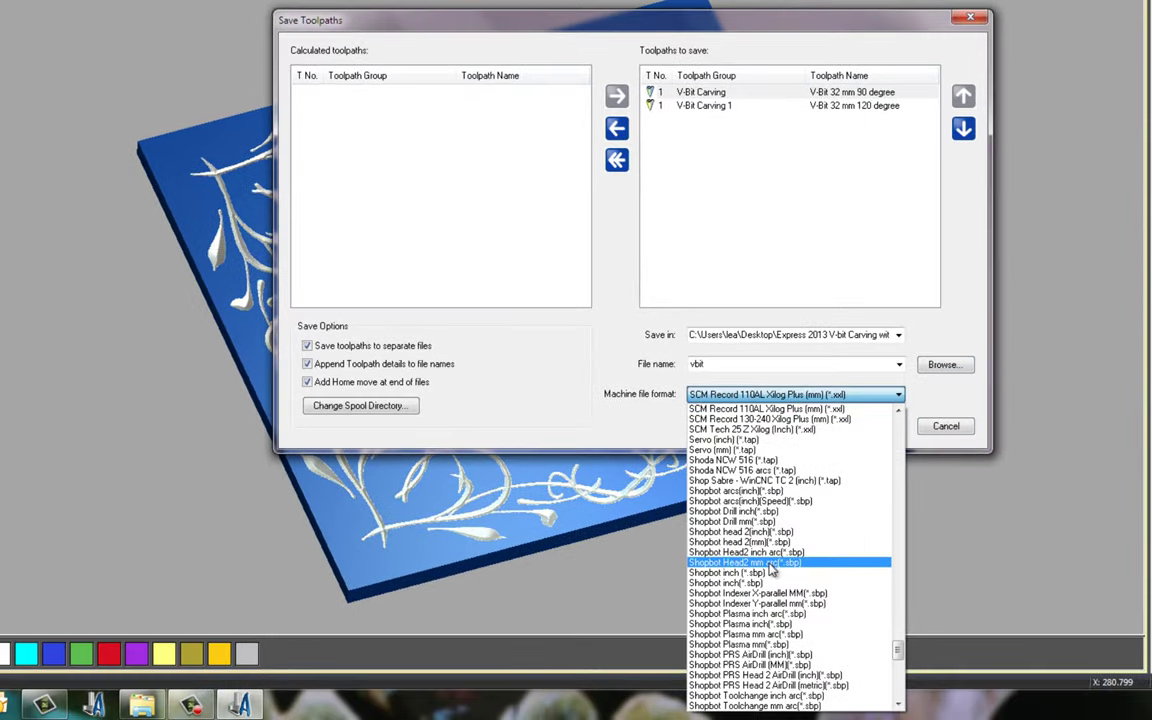
pyautogui.scroll(20, 772, 569)
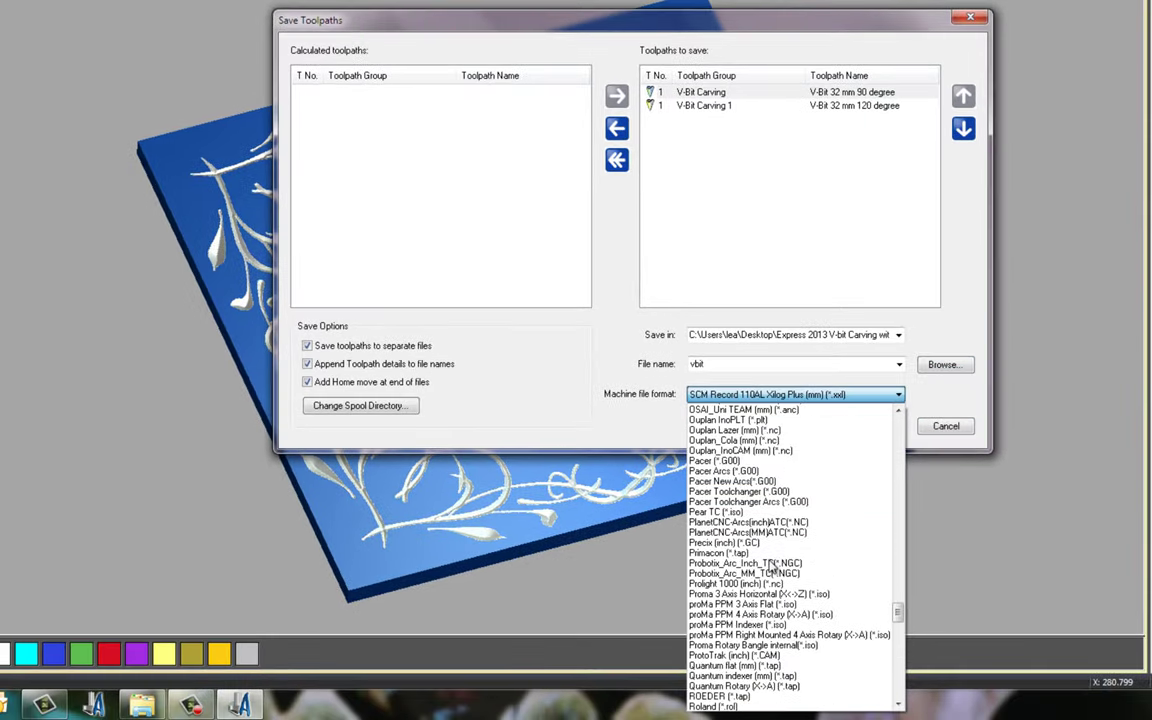
pyautogui.scroll(12, 775, 567)
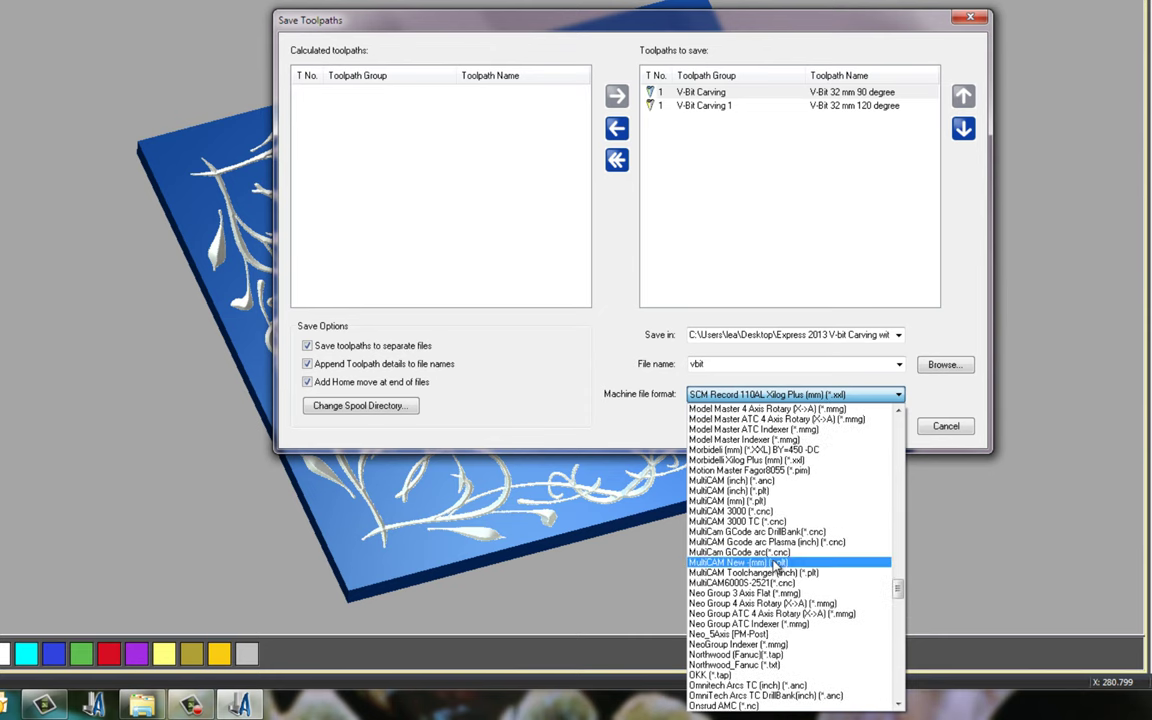
pyautogui.scroll(7, 777, 566)
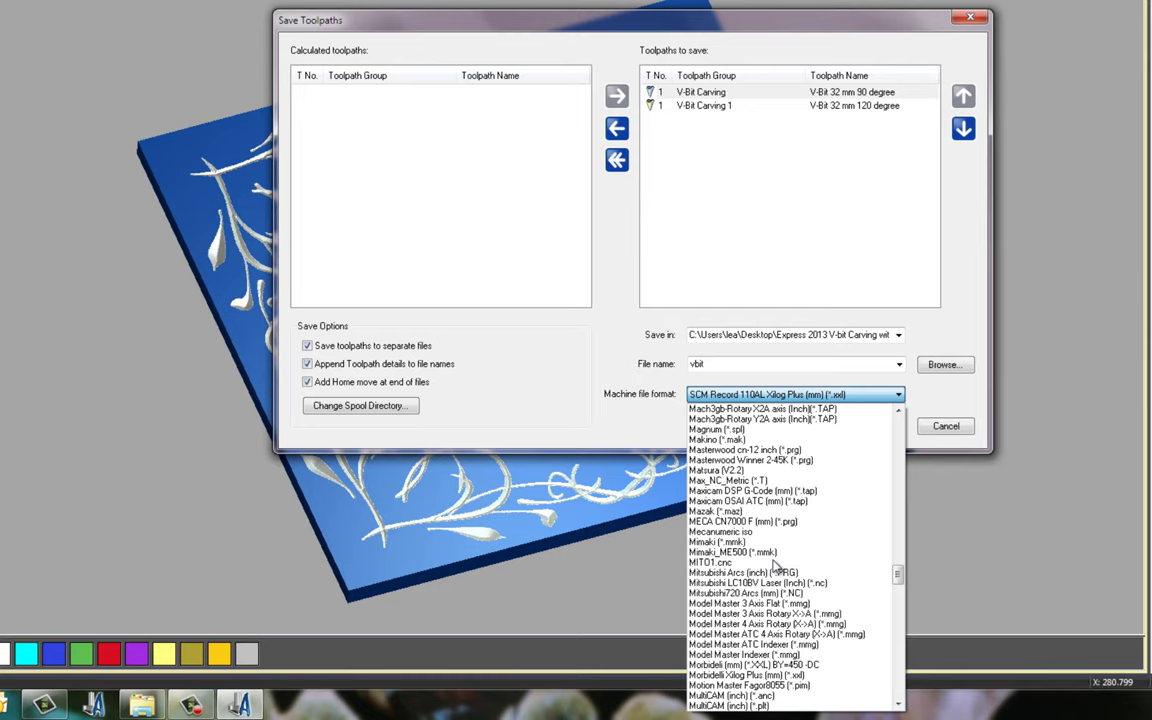
pyautogui.scroll(12, 775, 567)
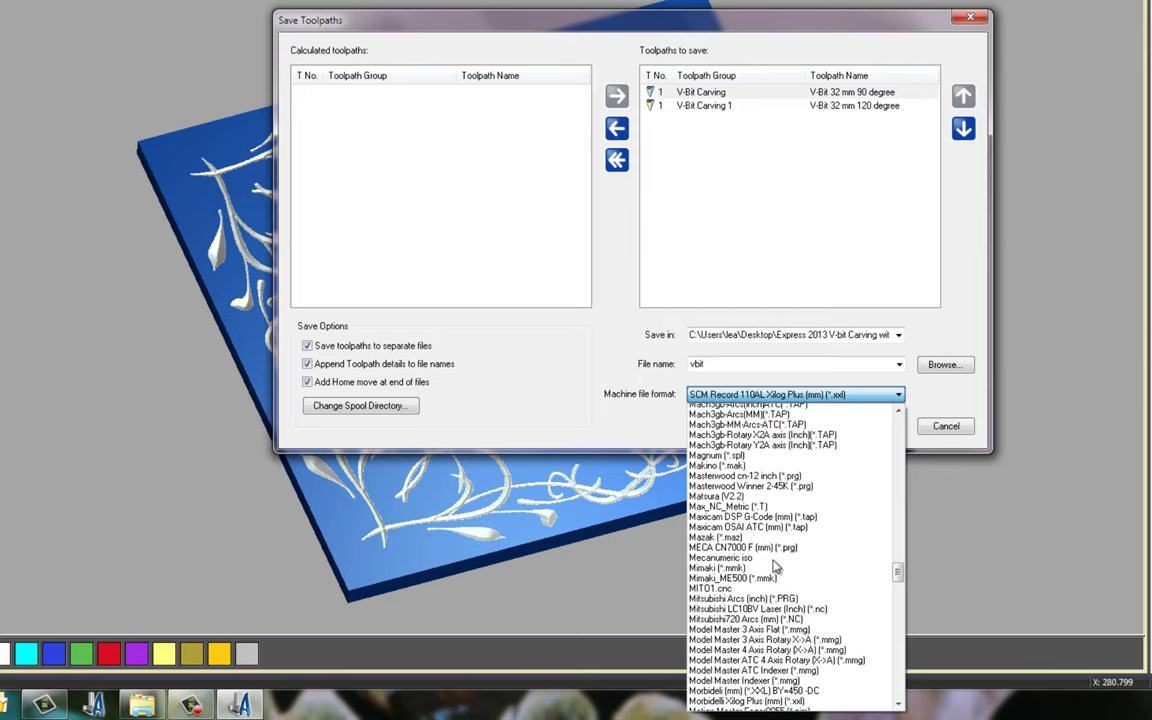
pyautogui.scroll(12, 775, 567)
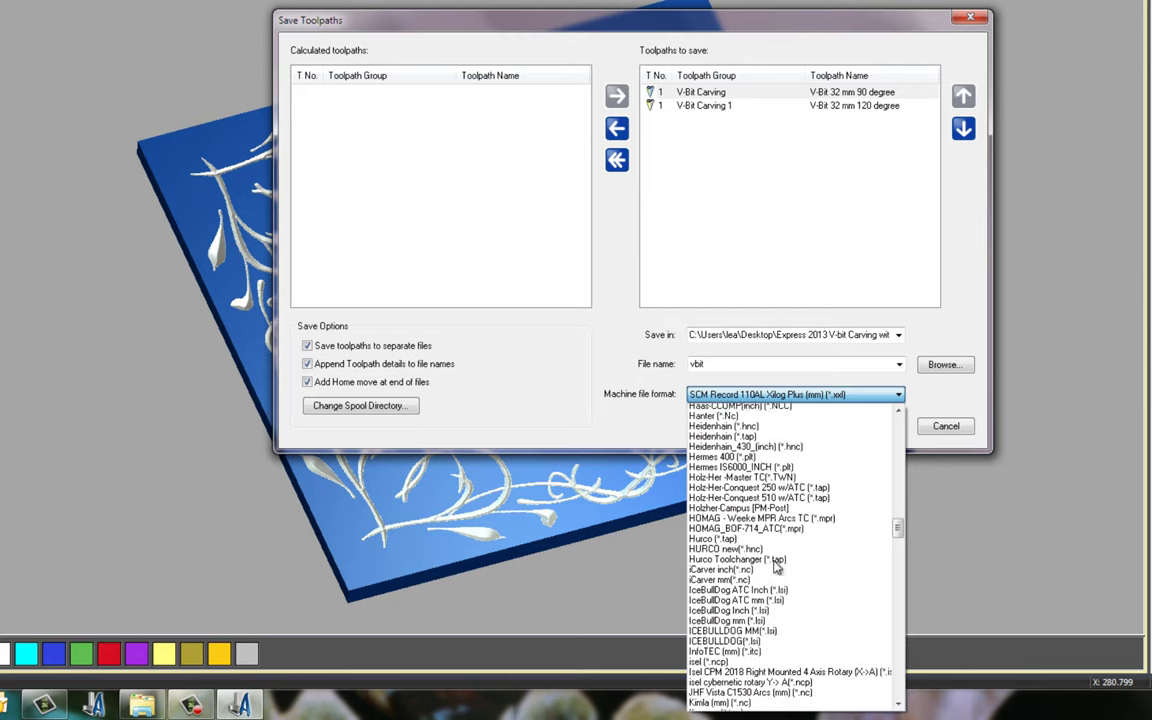
pyautogui.scroll(4, 778, 567)
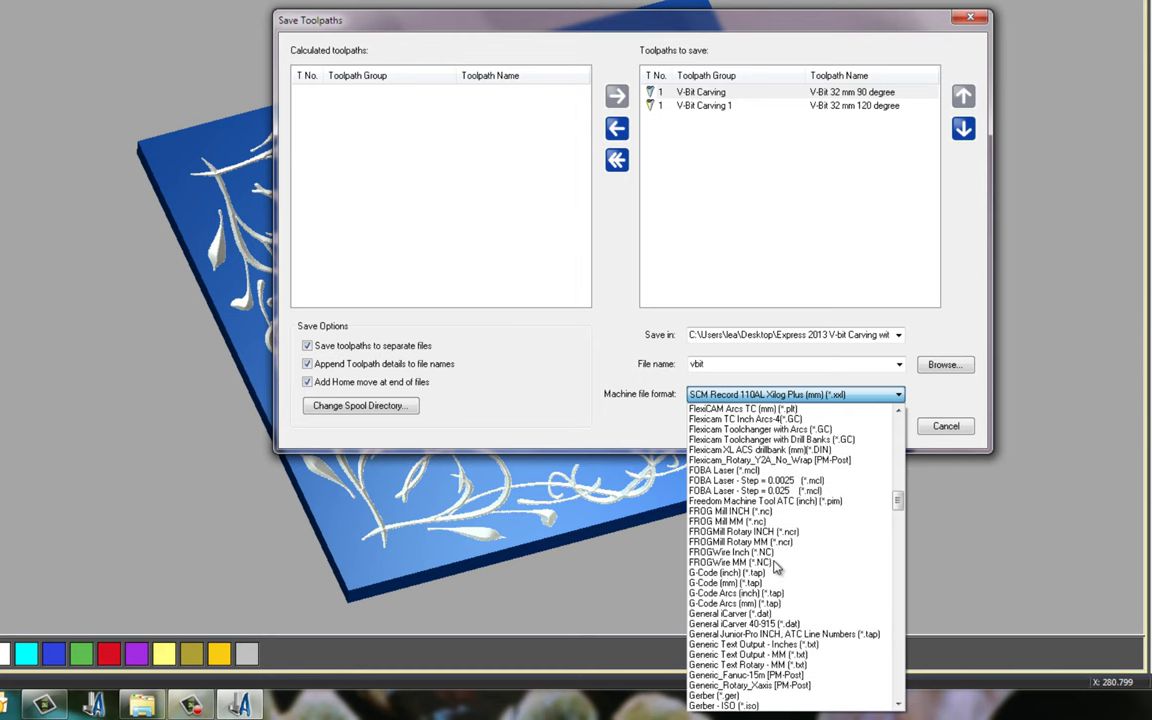
pyautogui.scroll(-3, 785, 567)
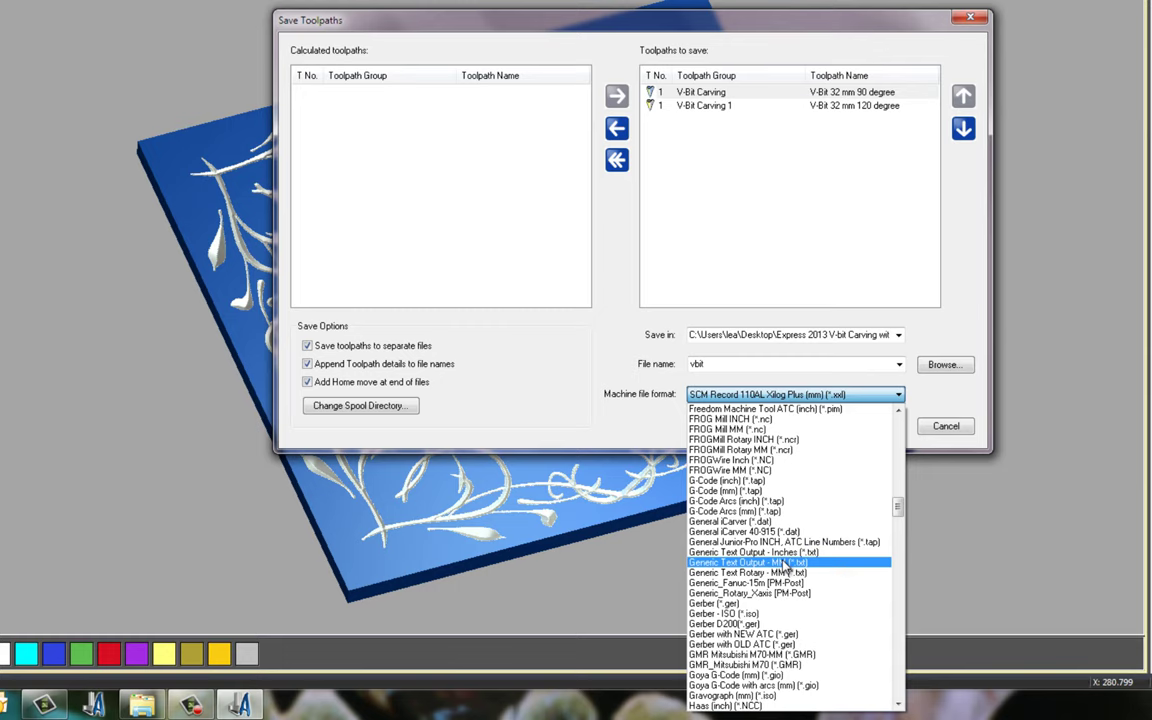
pyautogui.scroll(5, 786, 566)
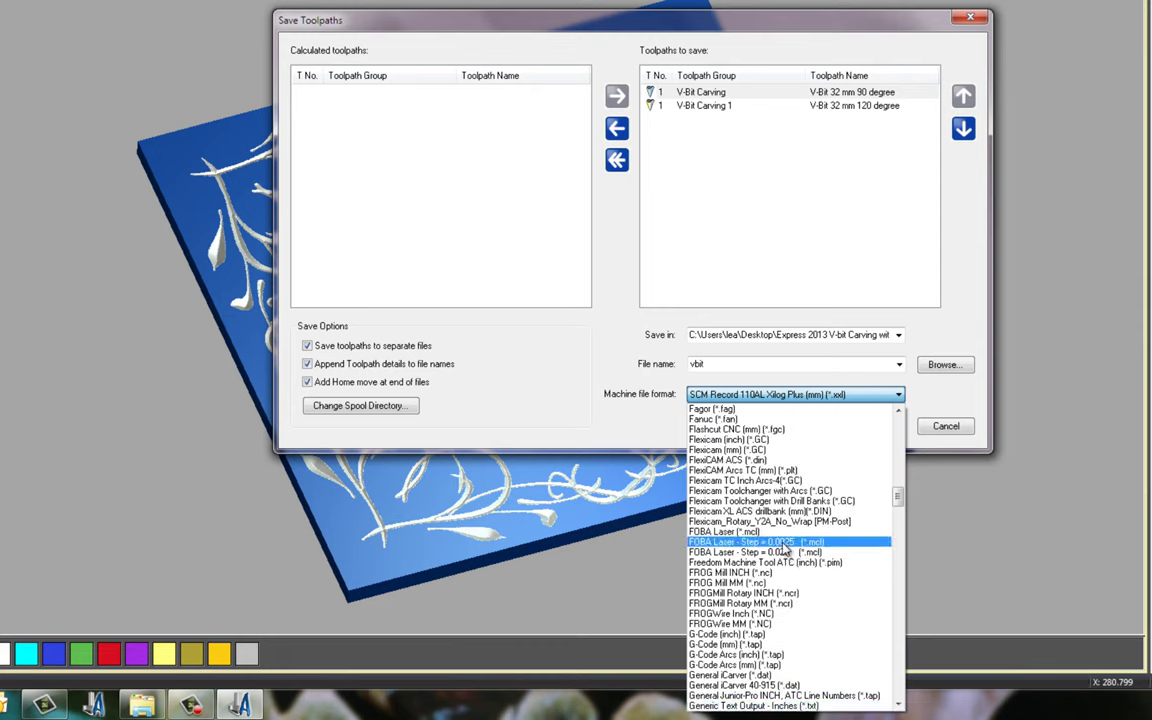
pyautogui.scroll(-8, 786, 560)
pyautogui.scroll(-7, 787, 540)
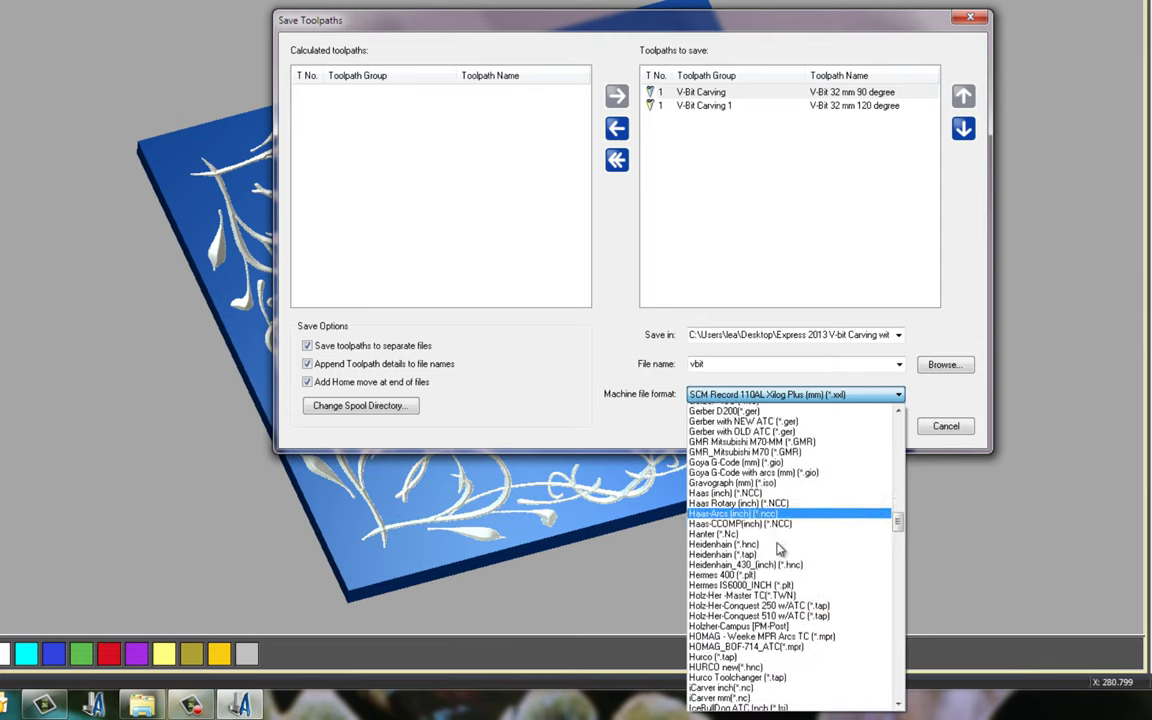
pyautogui.scroll(-3, 813, 601)
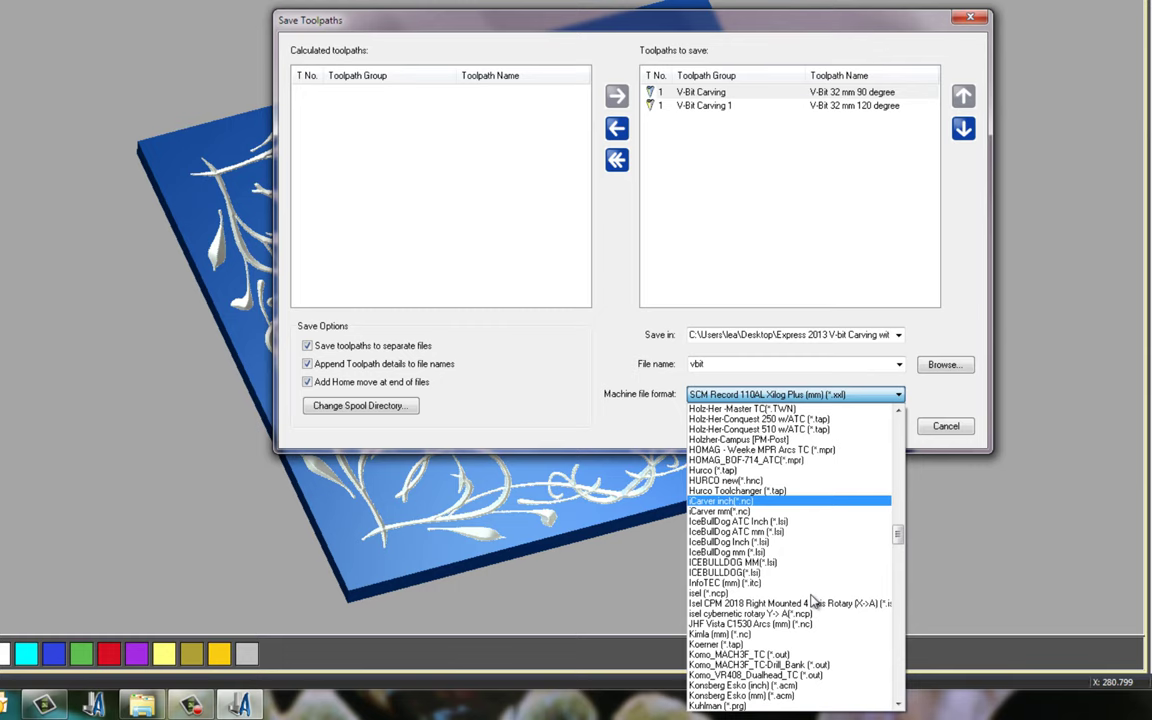
pyautogui.scroll(5, 797, 537)
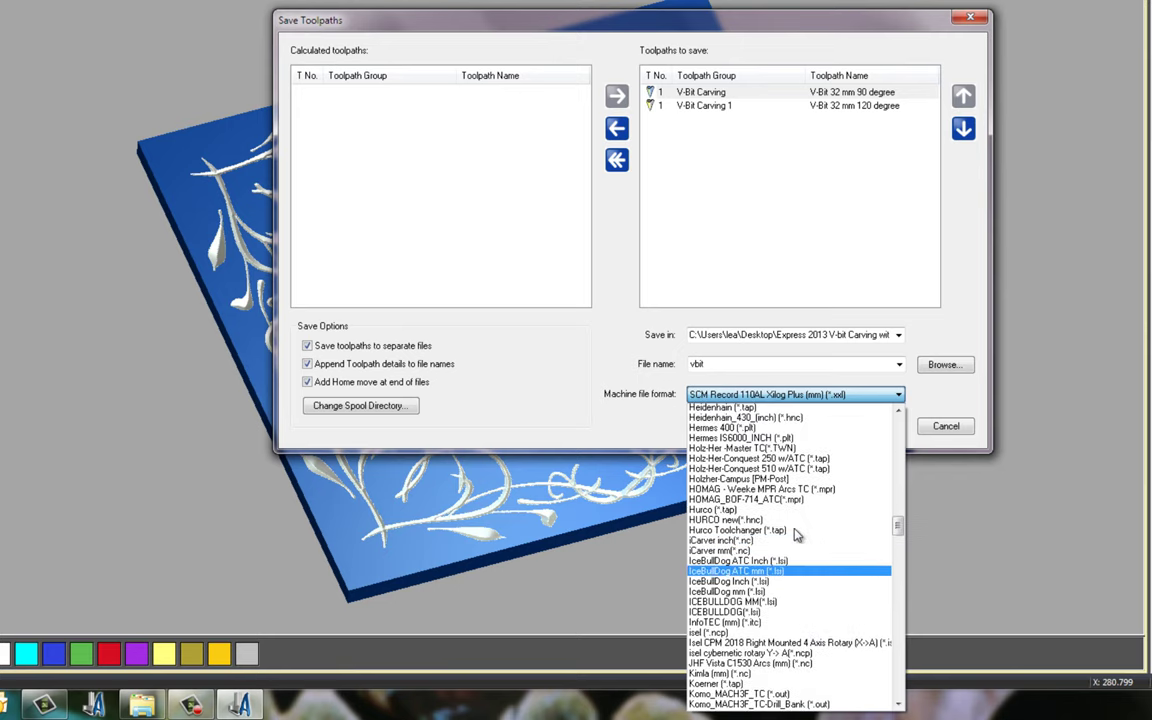
pyautogui.scroll(8, 797, 537)
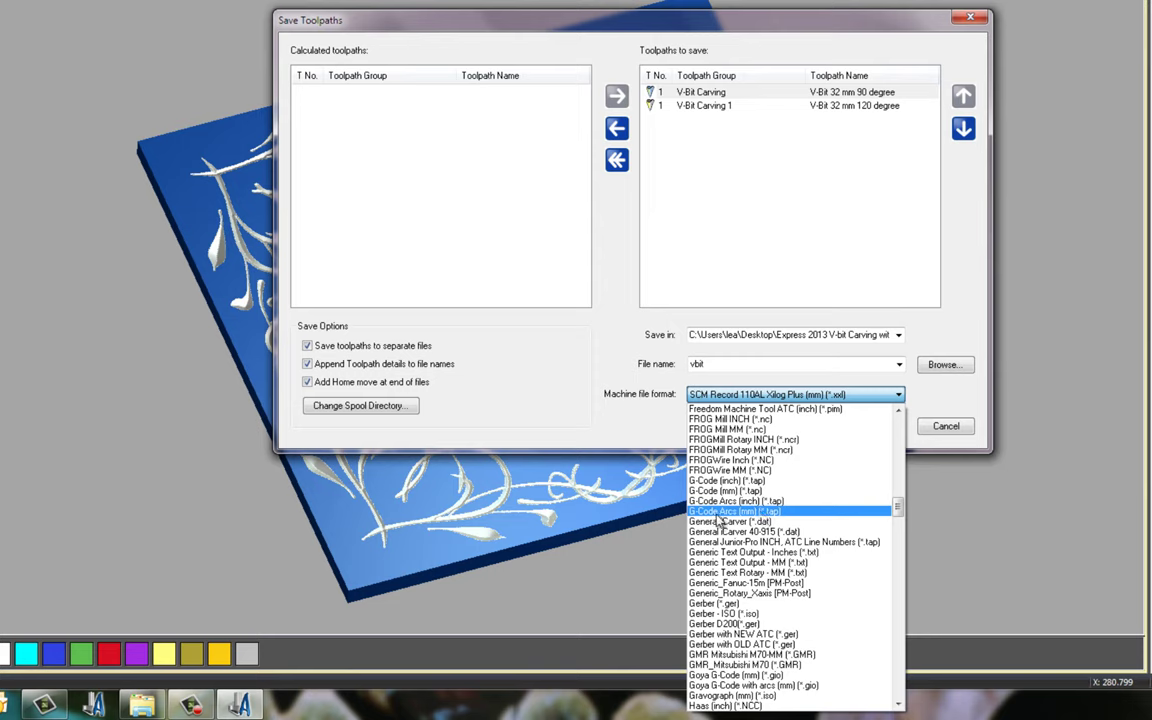
pyautogui.click(736, 512)
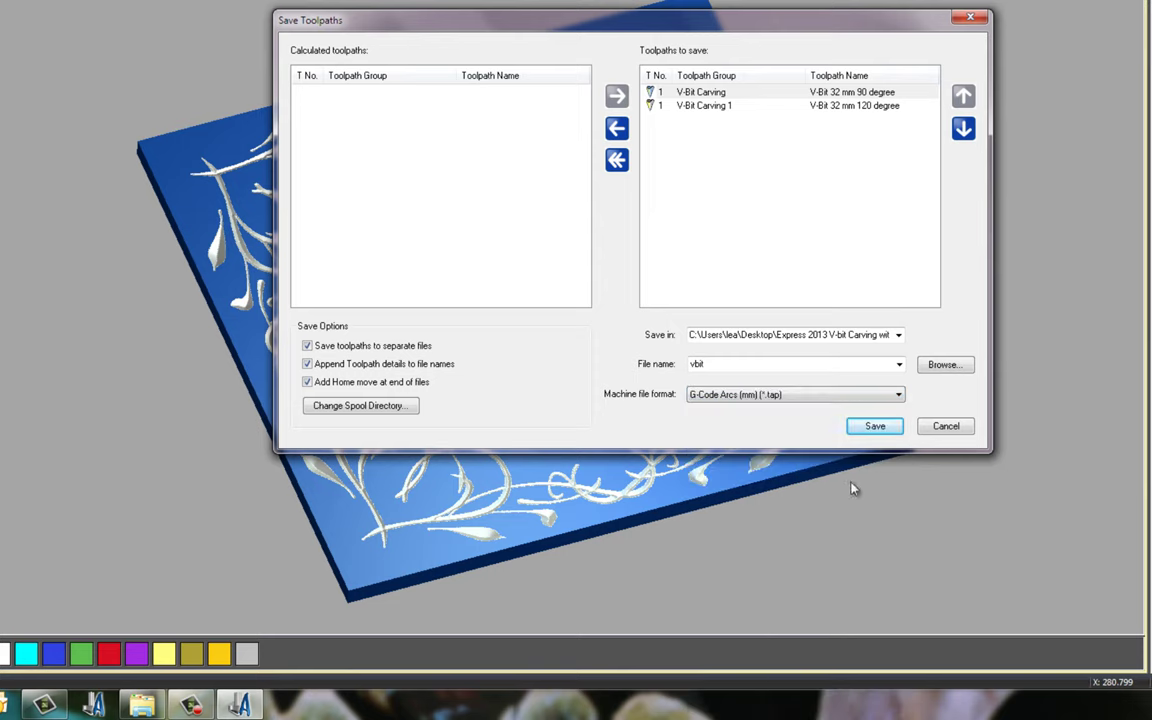
pyautogui.click(884, 433)
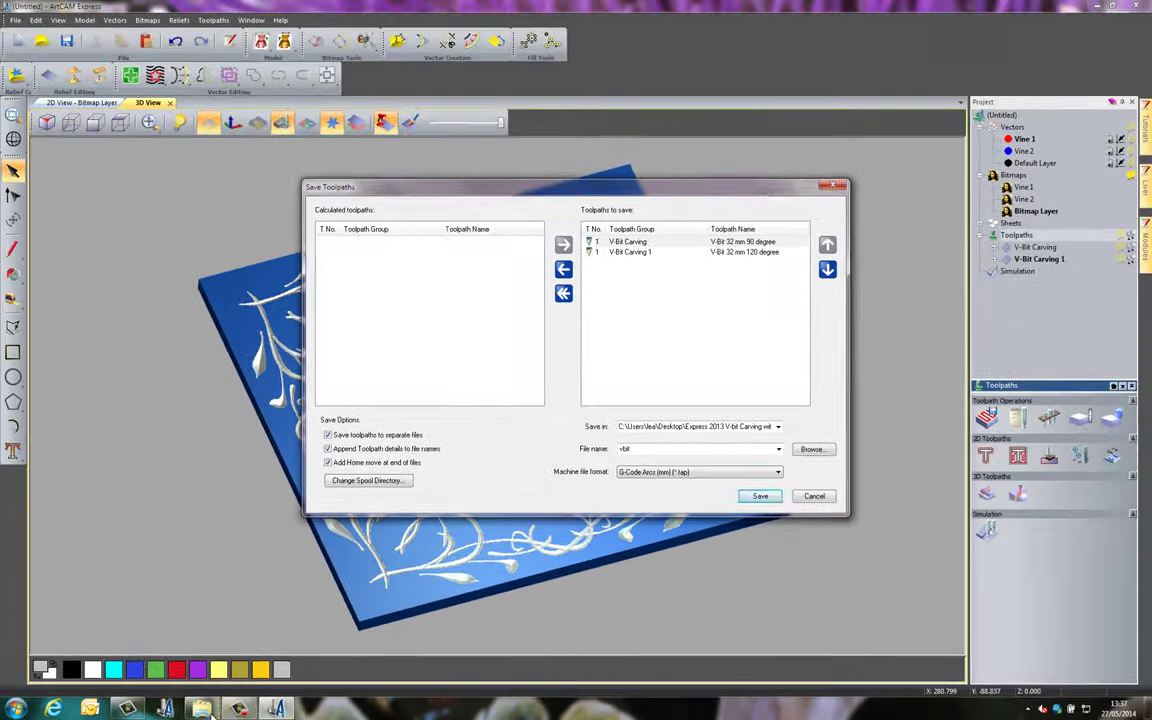
# Switch to the project folder in Windows Explorer, check the two saved .tap files and open the V-Bit 32 mm 90 degree one.
pyautogui.click(141, 706)
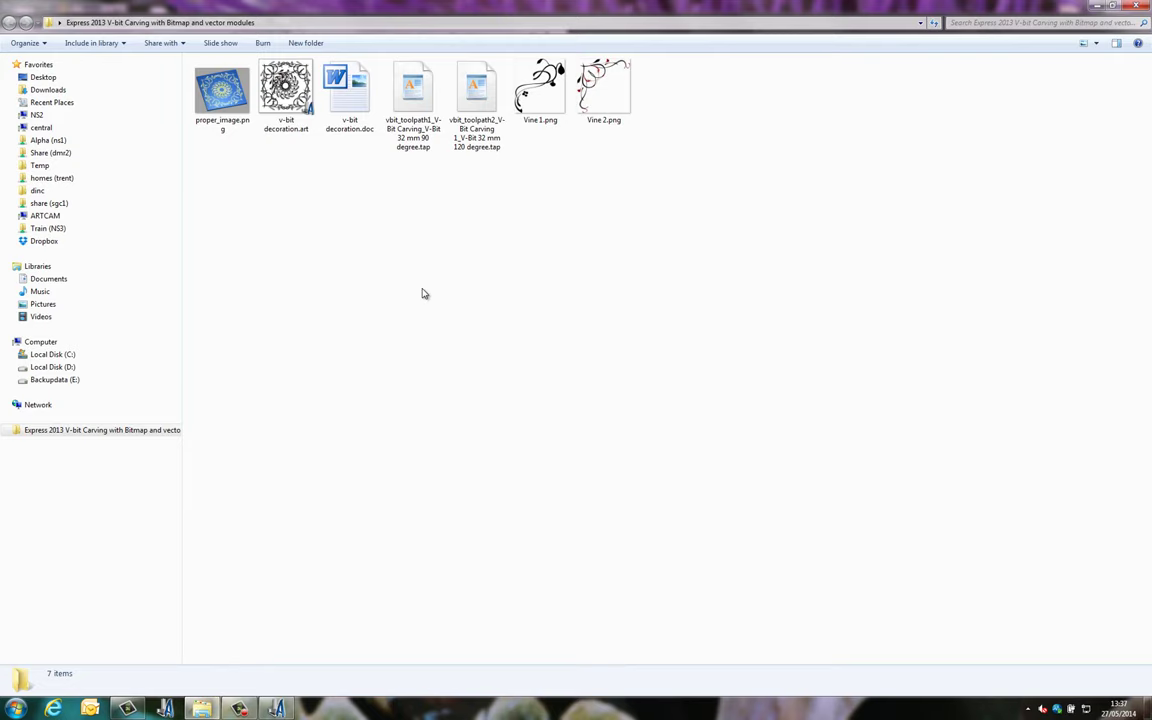
pyautogui.click(410, 105)
pyautogui.click(476, 100)
pyautogui.click(410, 108)
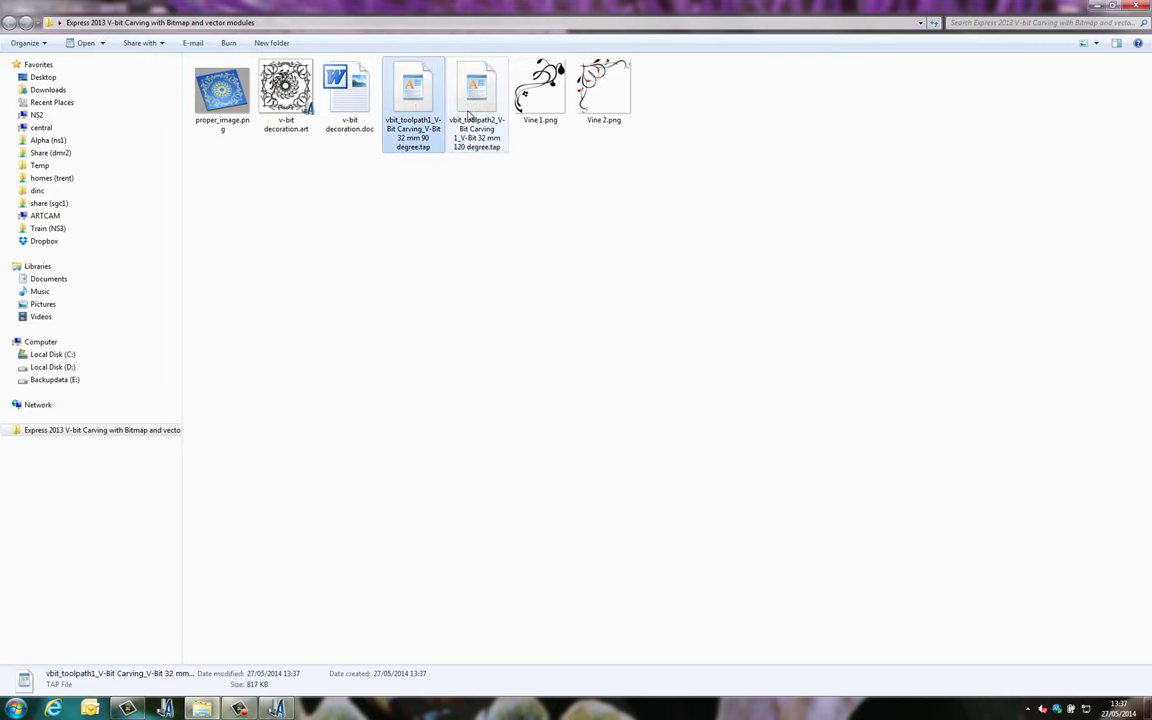
pyautogui.press('Right')
pyautogui.click(413, 101)
pyautogui.doubleClick(414, 101)
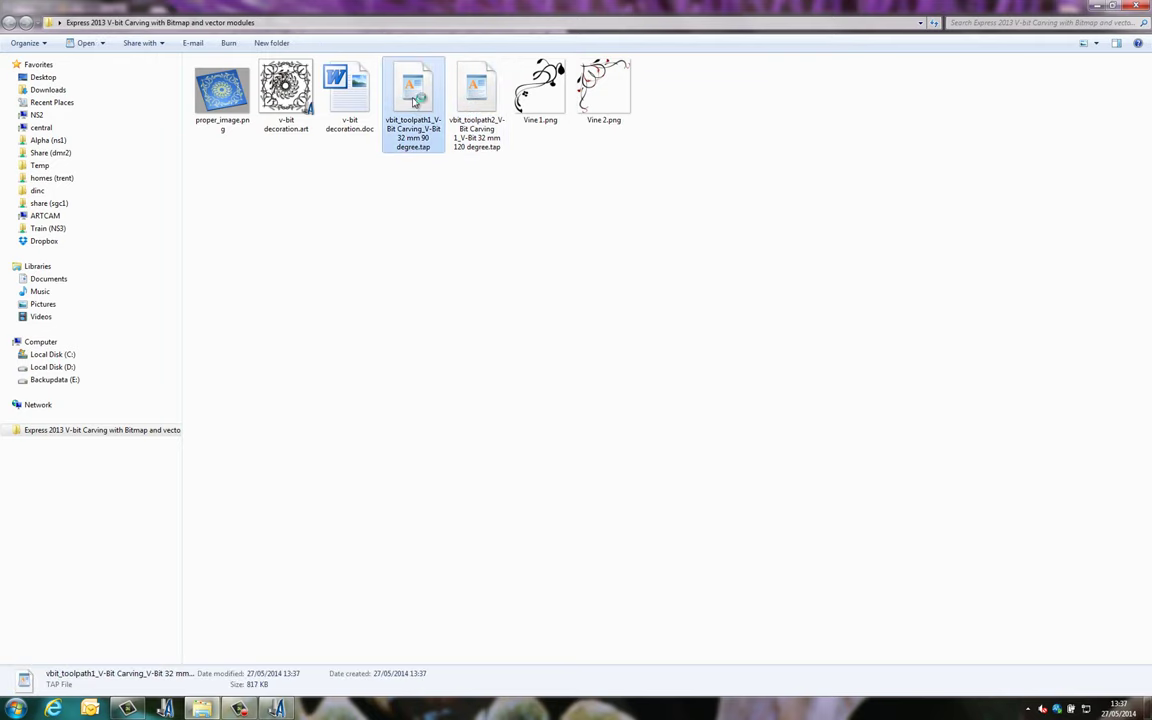